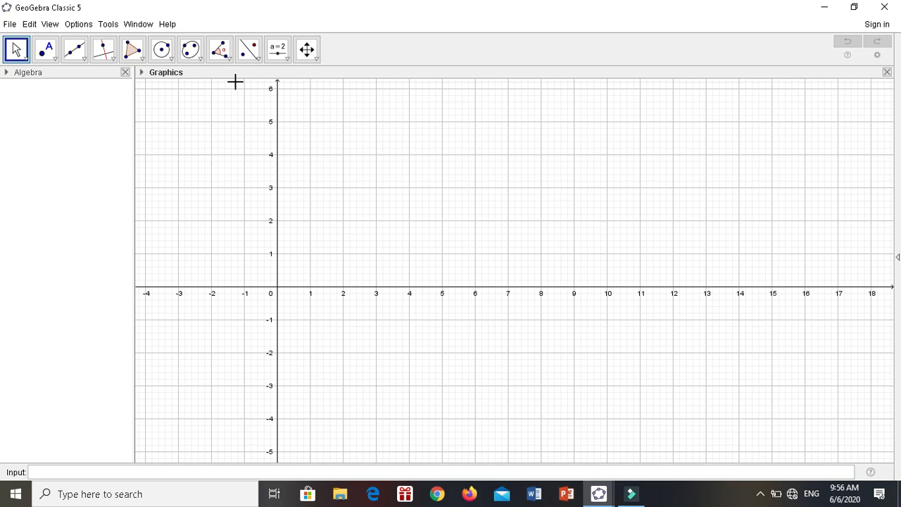
# Step: Draw a right triangle with the Polygon tool, with vertices at (3, 5), (3, 3) and (5, 3)
pyautogui.click(142, 59)
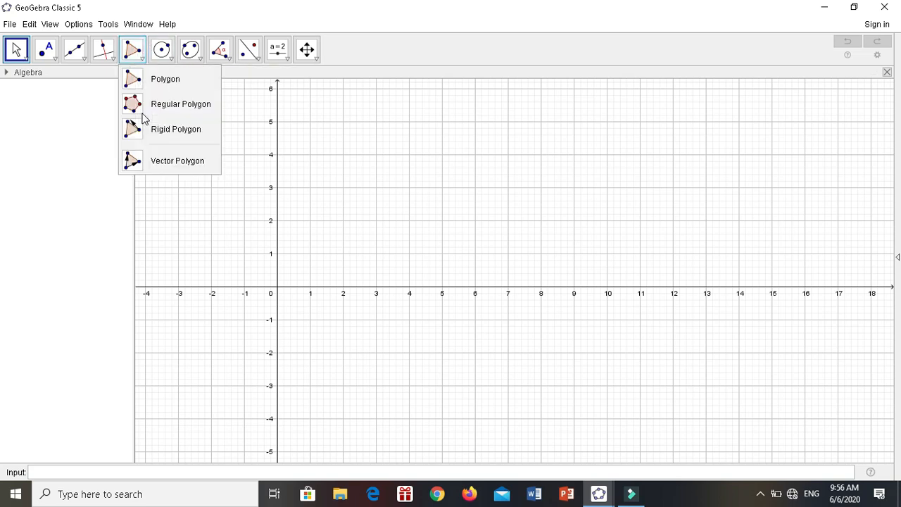
pyautogui.click(155, 79)
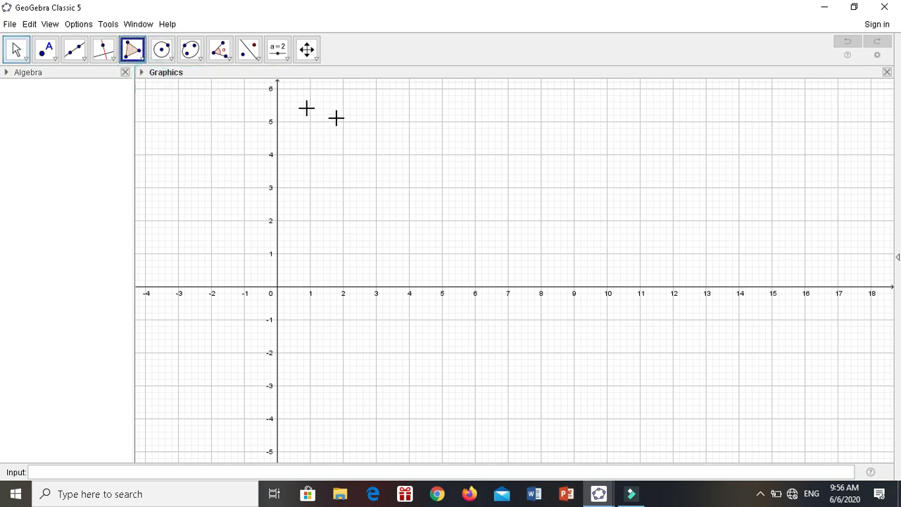
pyautogui.click(376, 122)
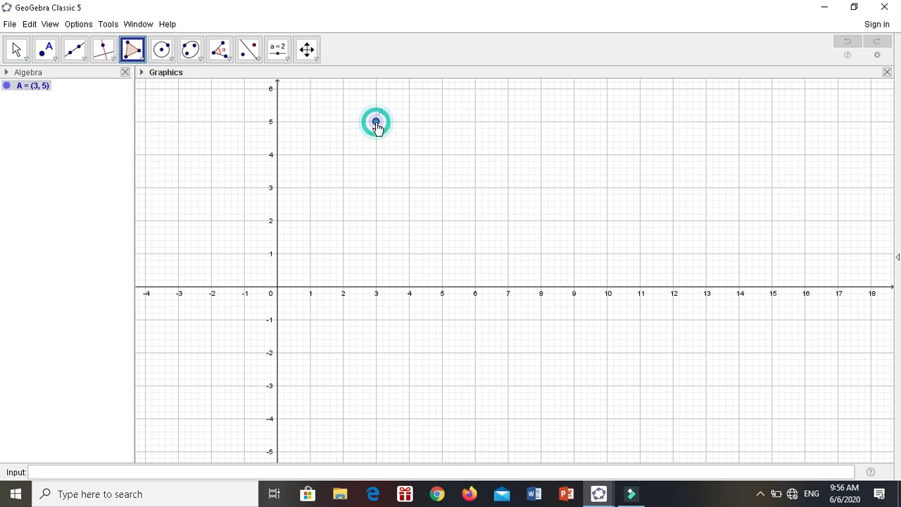
pyautogui.click(376, 188)
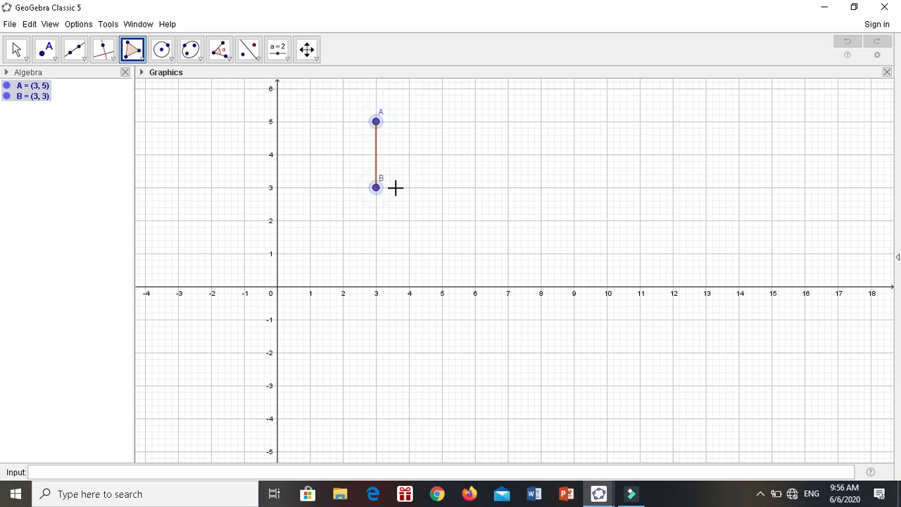
pyautogui.click(441, 187)
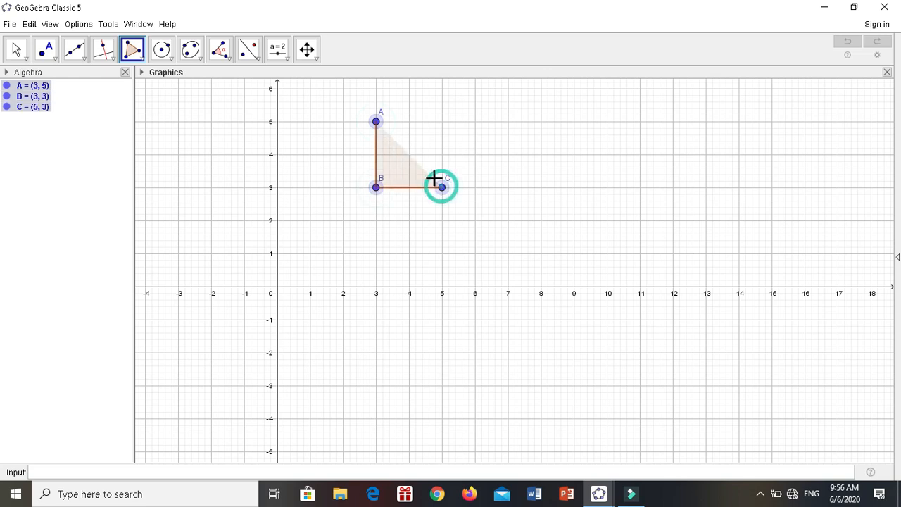
pyautogui.click(376, 121)
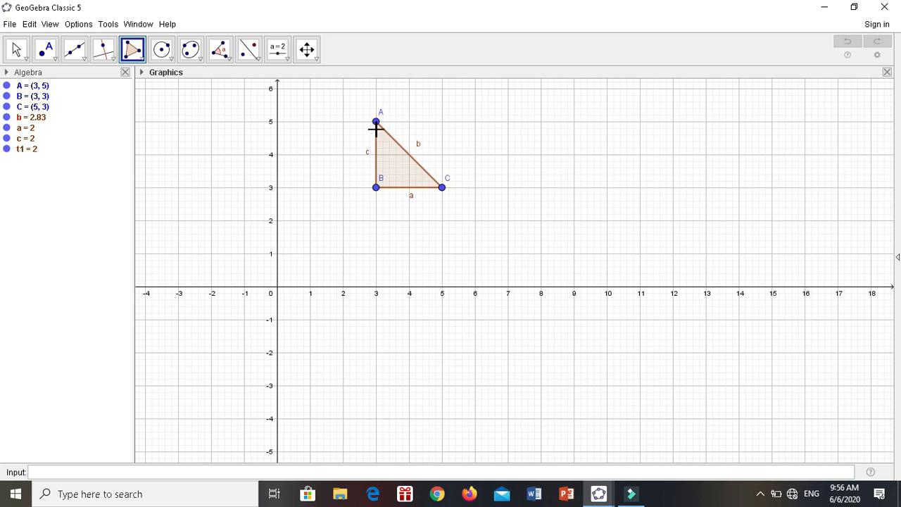
# Step: Construct the midpoint of the triangle's hypotenuse b
pyautogui.click(55, 58)
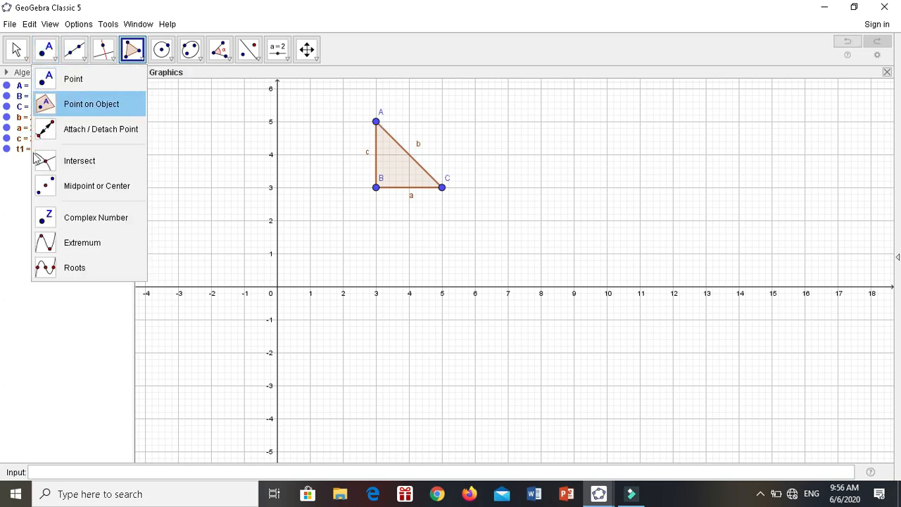
pyautogui.click(43, 192)
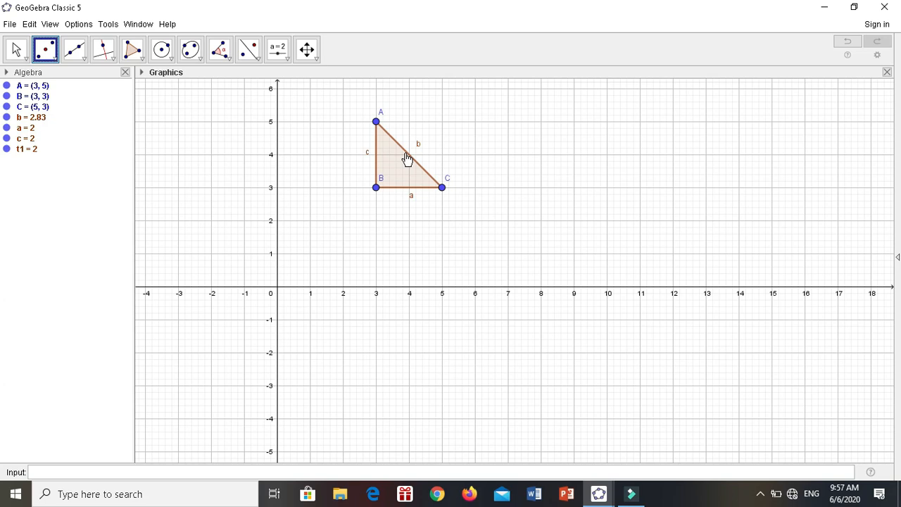
pyautogui.click(406, 155)
# Step: Create an angle slider named α beside the triangle at about (7.2, 4.6), with its maximum set to 180°
pyautogui.click(278, 49)
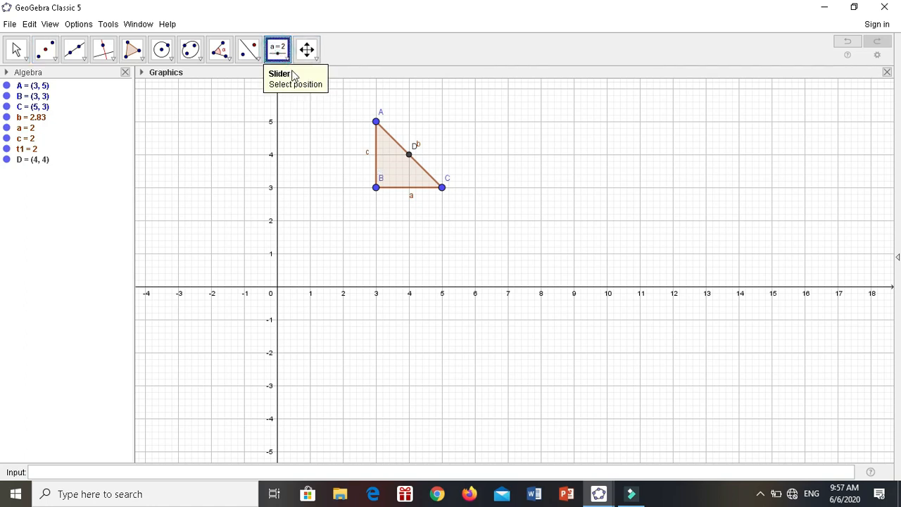
pyautogui.click(515, 134)
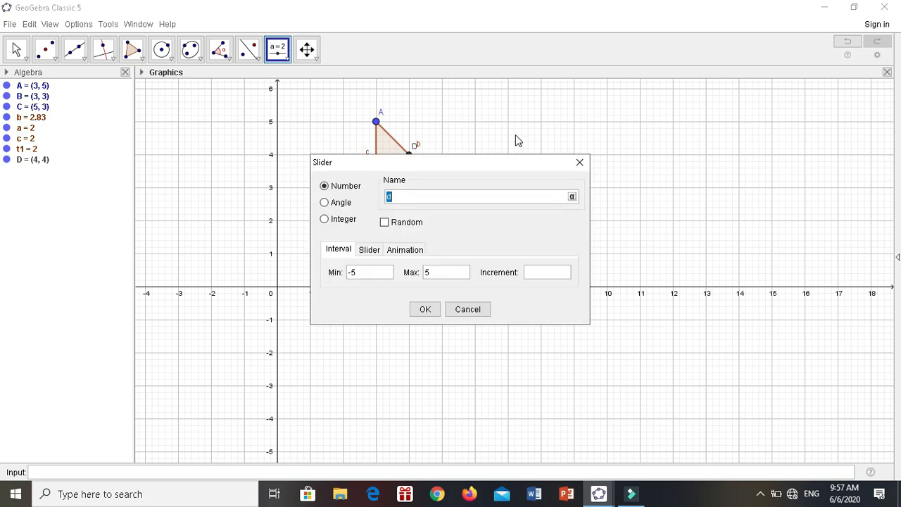
pyautogui.click(324, 203)
pyautogui.click(572, 198)
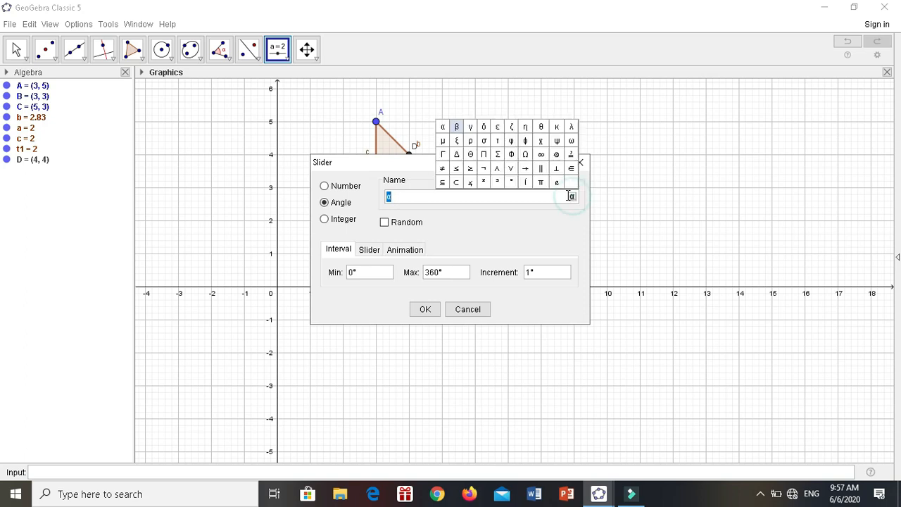
pyautogui.click(444, 128)
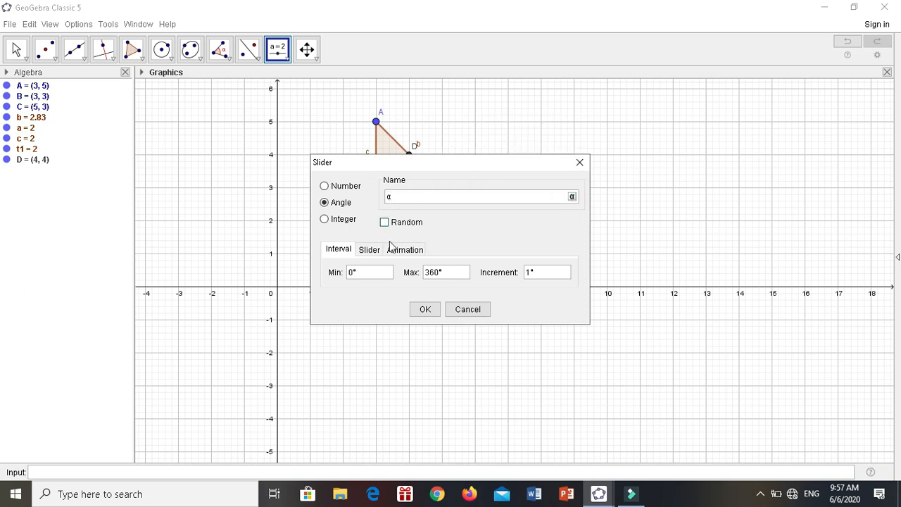
pyautogui.click(435, 274)
pyautogui.press('BackSpace')
pyautogui.press('BackSpace')
pyautogui.write('18')
pyautogui.click(428, 313)
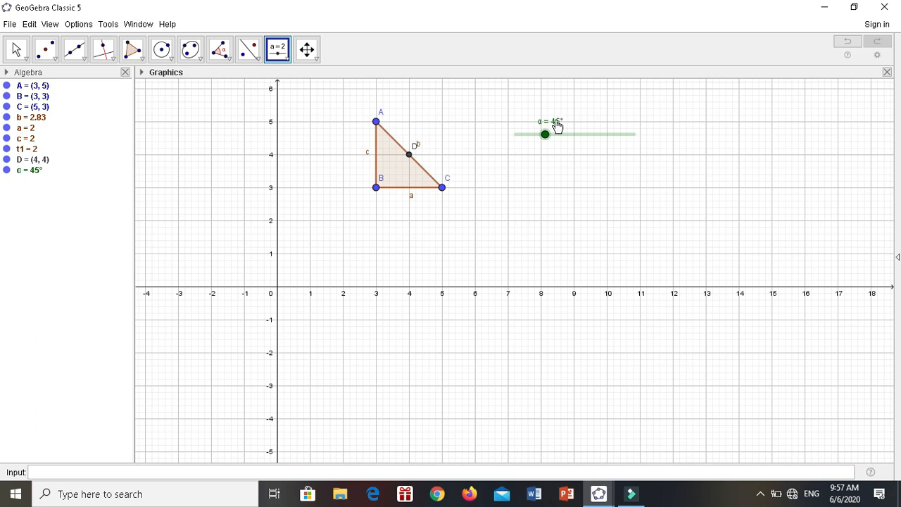
# Step: Rotate the triangle clockwise around the hypotenuse midpoint D by the angle α
pyautogui.click(258, 59)
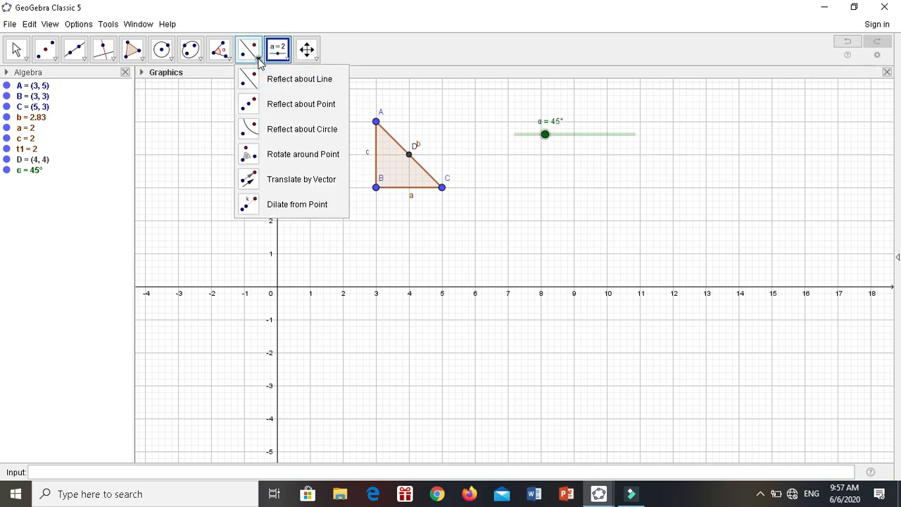
pyautogui.click(243, 155)
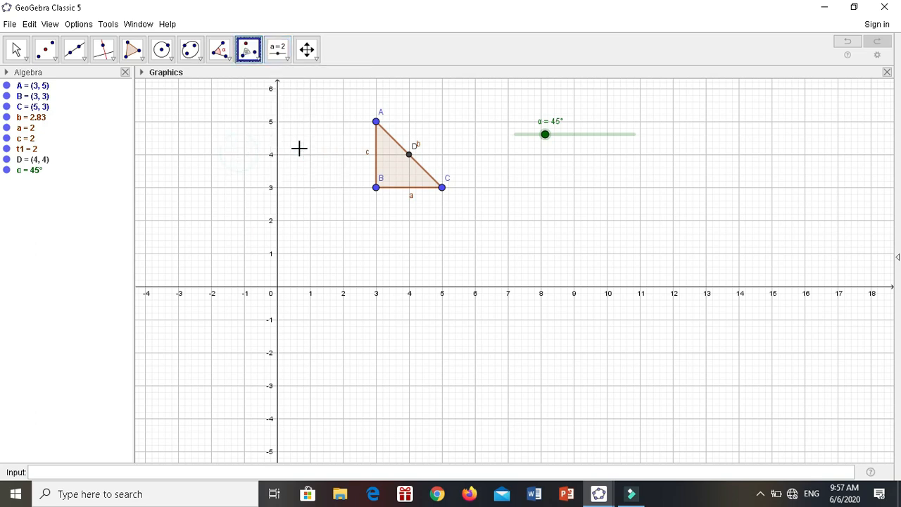
pyautogui.click(390, 165)
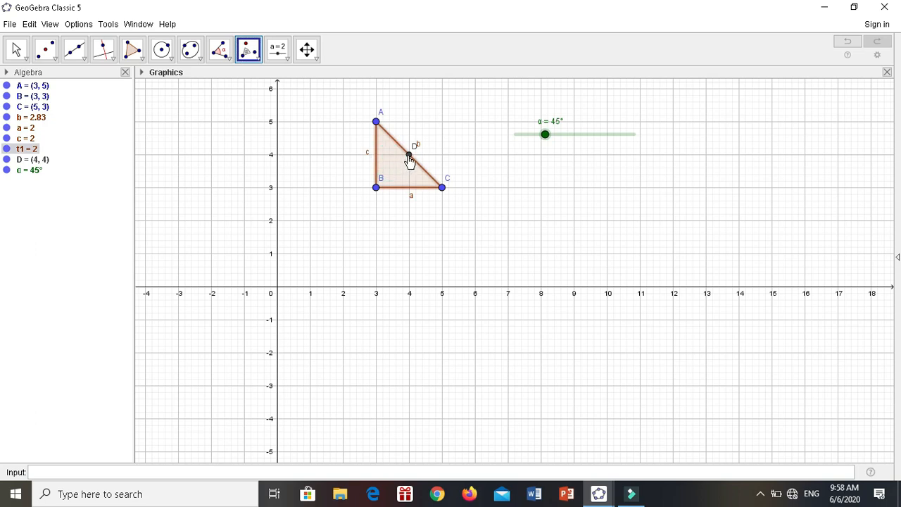
pyautogui.click(409, 156)
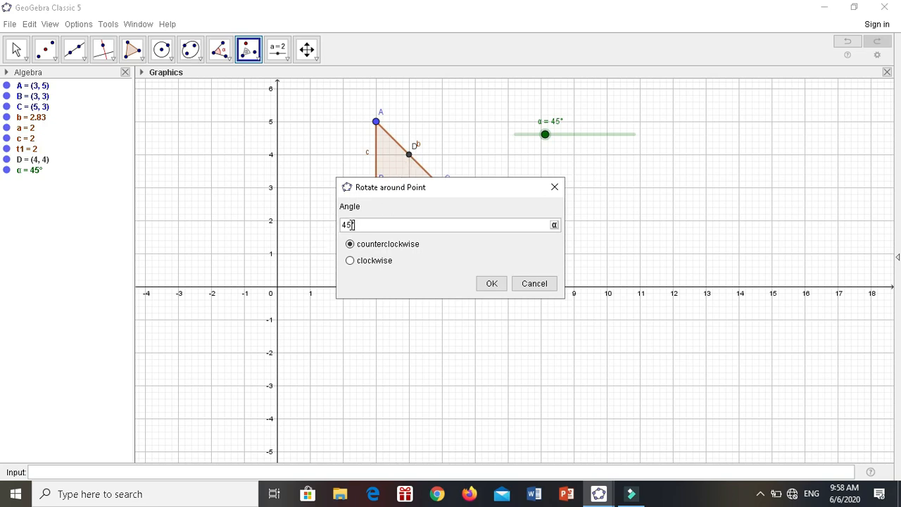
pyautogui.moveTo(354, 225); pyautogui.dragTo(341, 225)
pyautogui.click(553, 226)
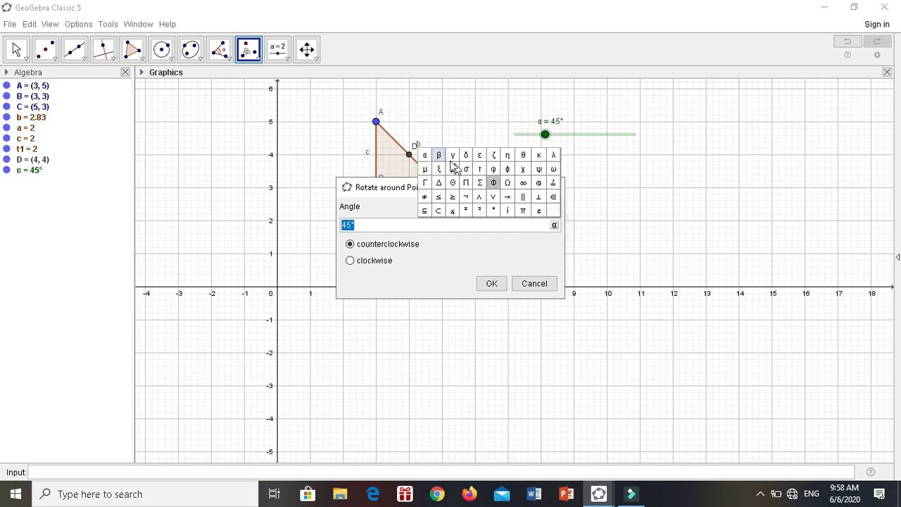
pyautogui.click(424, 155)
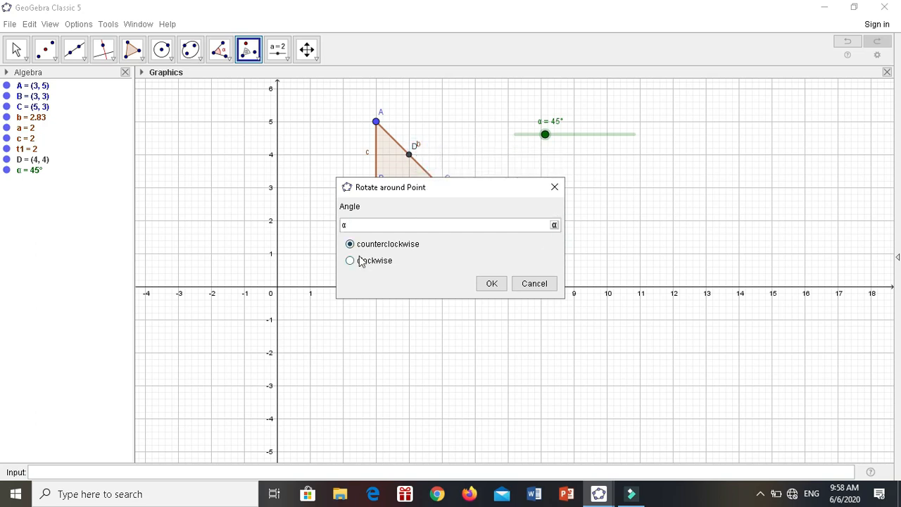
pyautogui.click(351, 264)
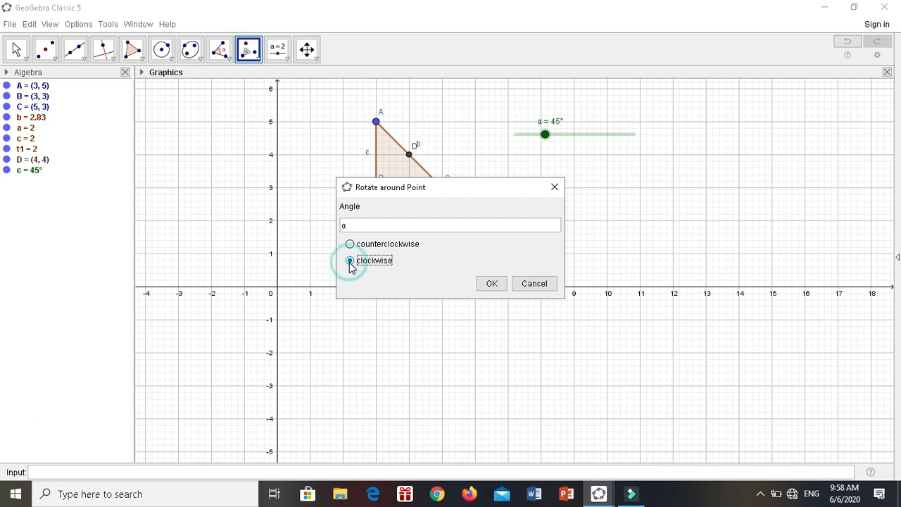
pyautogui.click(503, 284)
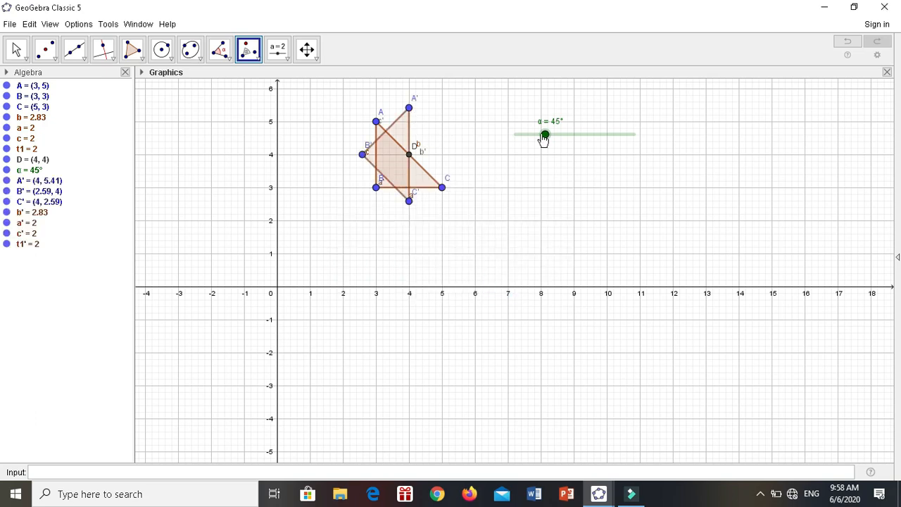
# Step: Move the α slider up to 180°, back down and up again to turn the rotated triangle around midpoint D
pyautogui.press('Escape')
pyautogui.moveTo(544, 136); pyautogui.dragTo(665, 169)
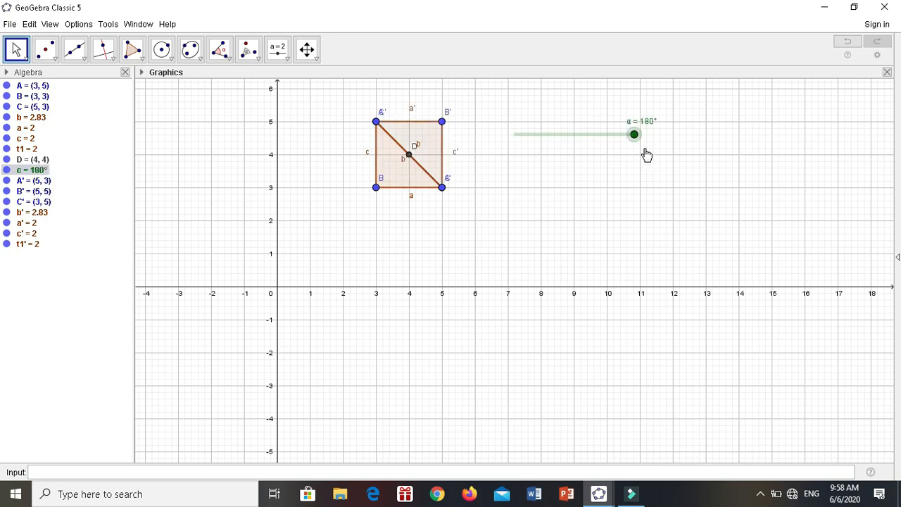
pyautogui.moveTo(616, 147); pyautogui.dragTo(593, 142)
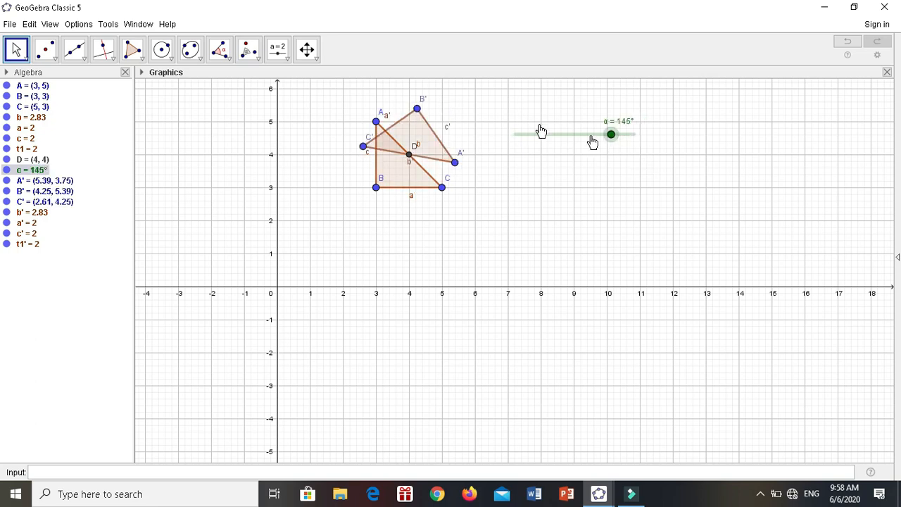
pyautogui.moveTo(536, 133); pyautogui.dragTo(657, 153)
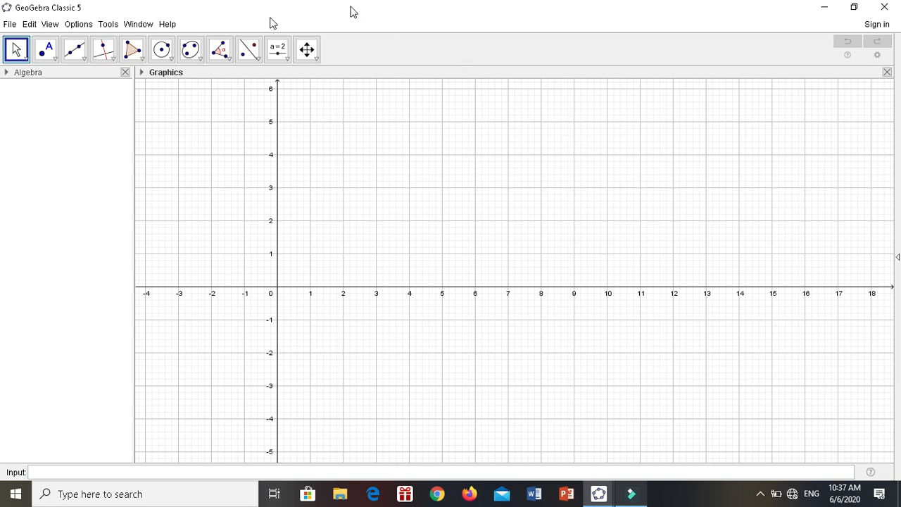
# Step: Draw a right triangle with the Polygon tool, with vertices at (2, 5), (2, 2) and (7, 2)
pyautogui.click(135, 52)
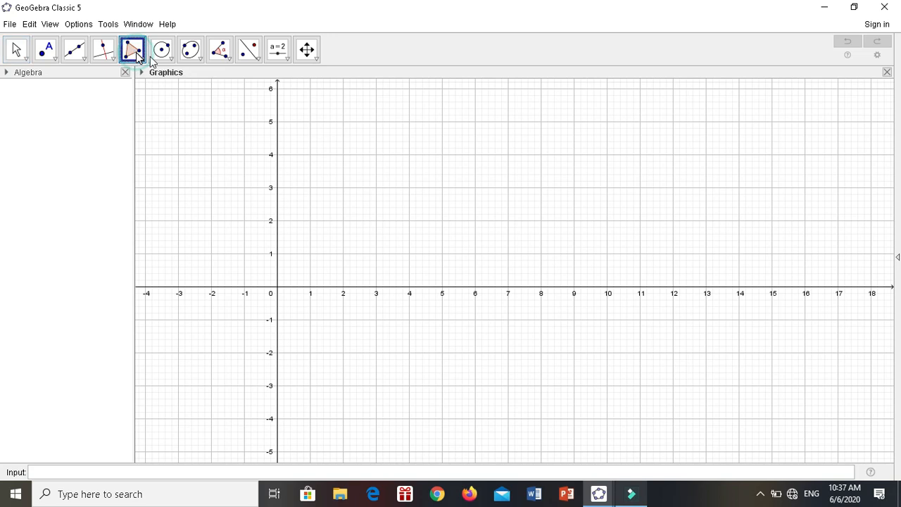
pyautogui.click(343, 121)
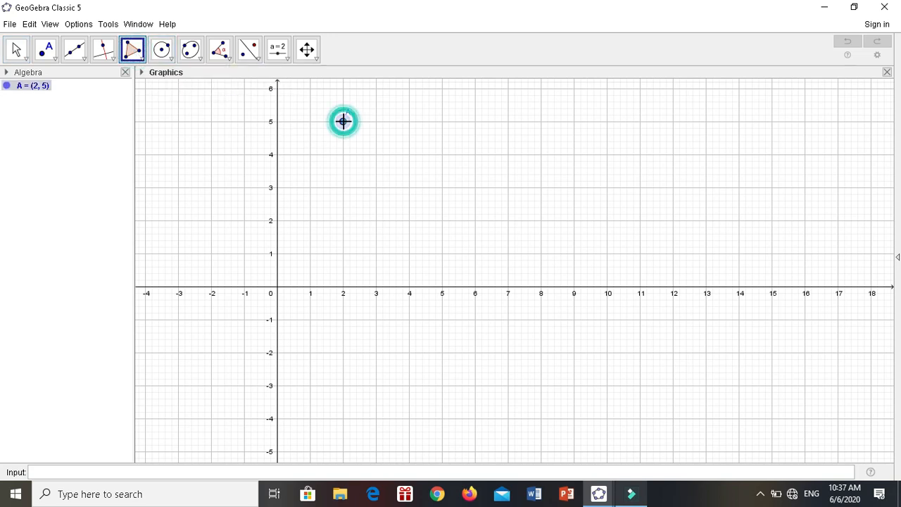
pyautogui.click(342, 221)
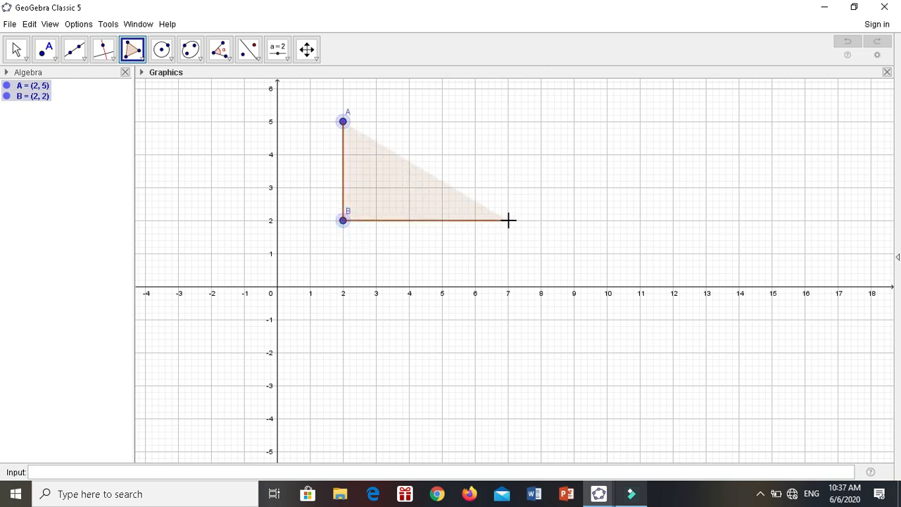
pyautogui.click(507, 220)
pyautogui.click(342, 121)
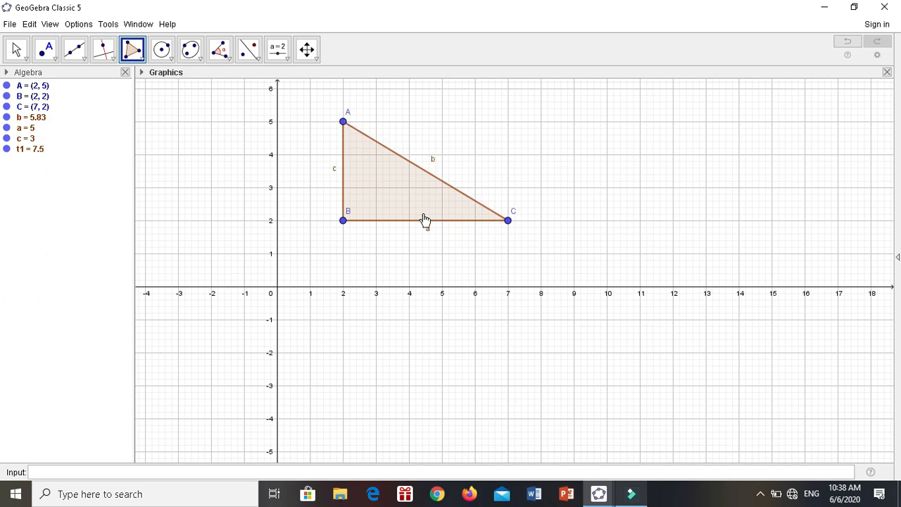
# Step: Construct the midpoint of hypotenuse b on the 5 by 3 right triangle
pyautogui.click(55, 58)
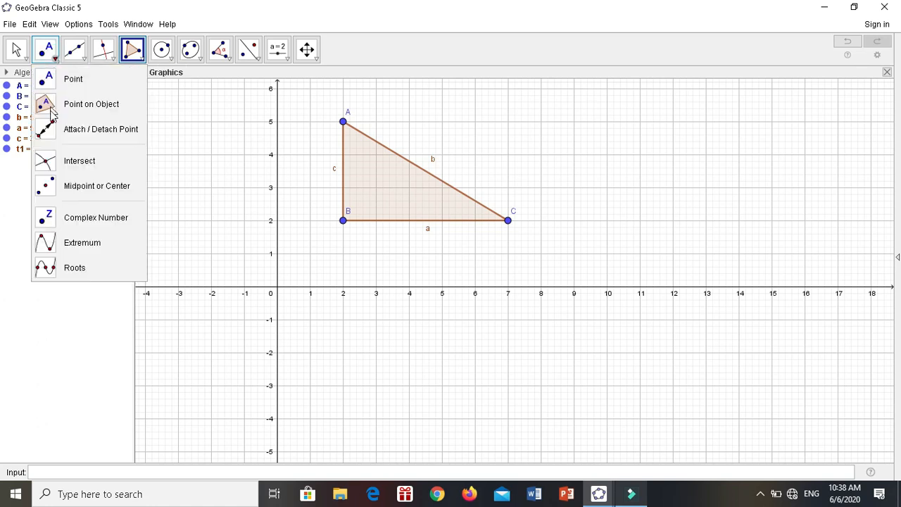
pyautogui.click(51, 194)
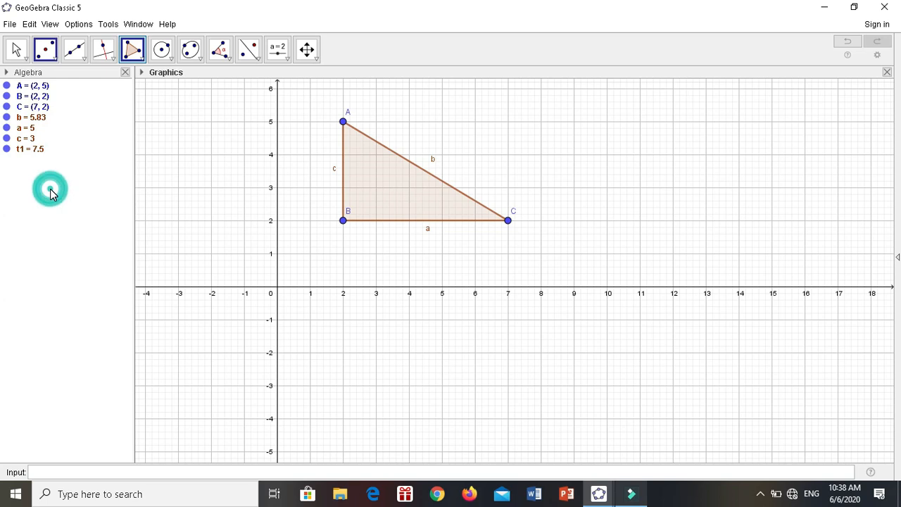
pyautogui.click(413, 166)
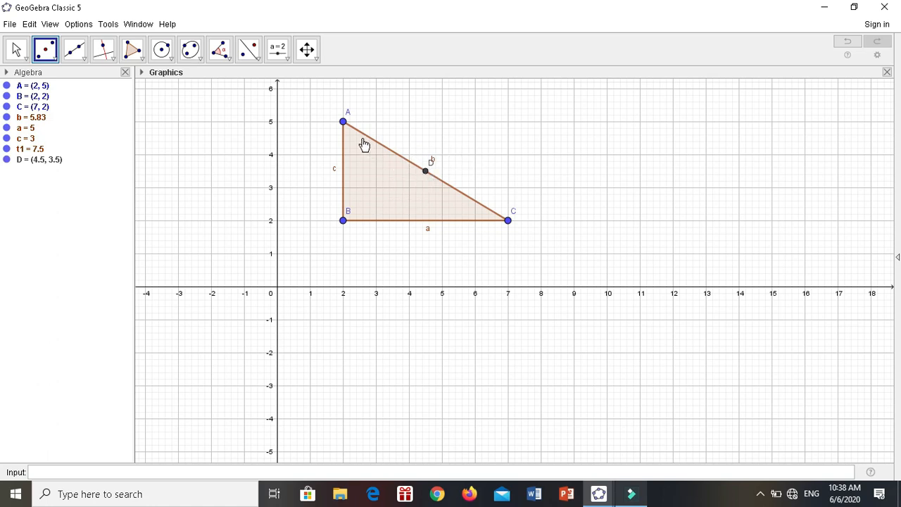
# Step: Create an angle slider named β, ranging from 0° to 180° in 1° increments, in the empty area beside the triangle
pyautogui.click(281, 57)
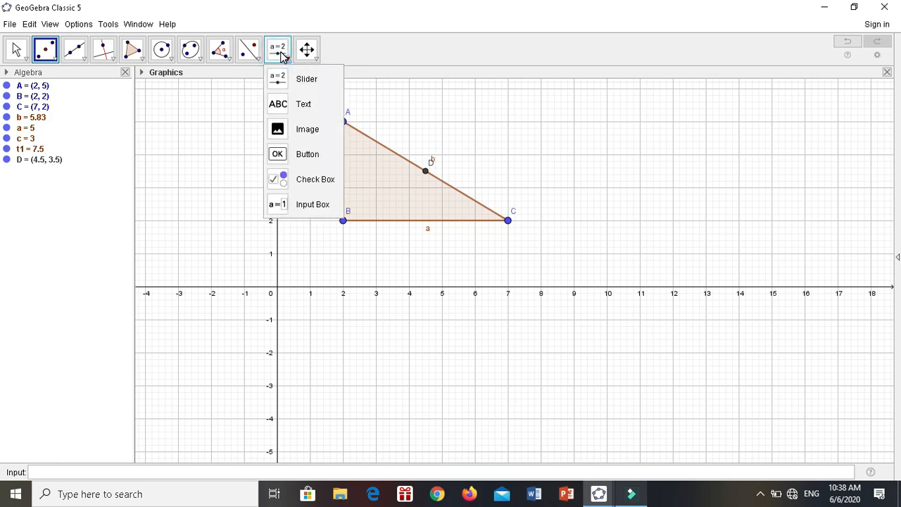
pyautogui.click(278, 80)
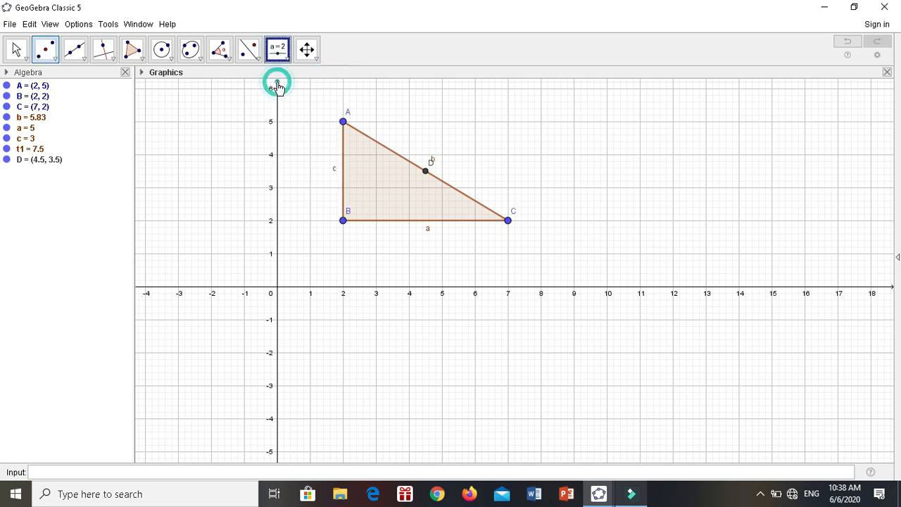
pyautogui.click(565, 130)
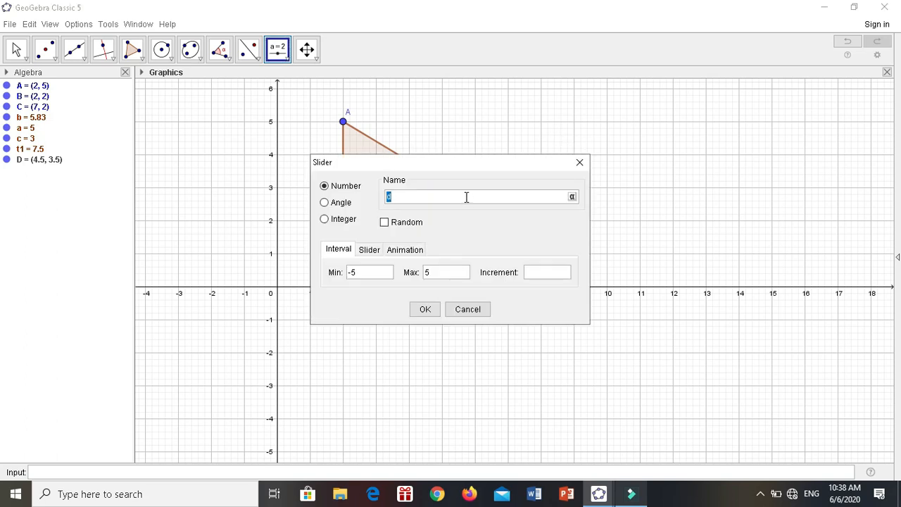
pyautogui.click(324, 203)
pyautogui.click(571, 198)
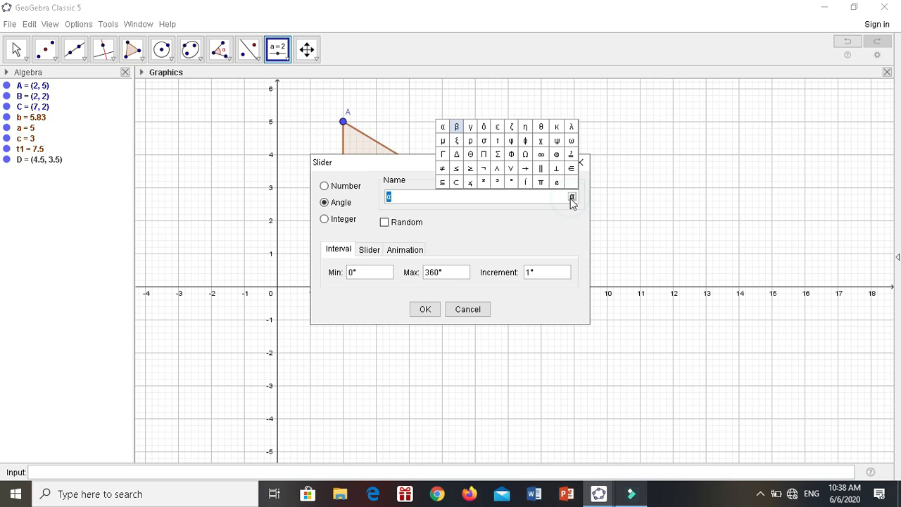
pyautogui.click(457, 128)
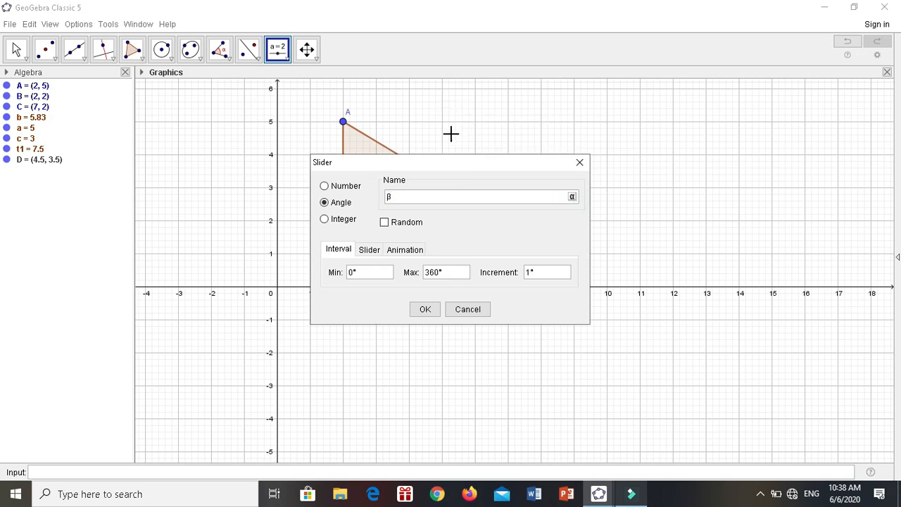
pyautogui.click(435, 277)
pyautogui.press('BackSpace')
pyautogui.press('BackSpace')
pyautogui.click(425, 310)
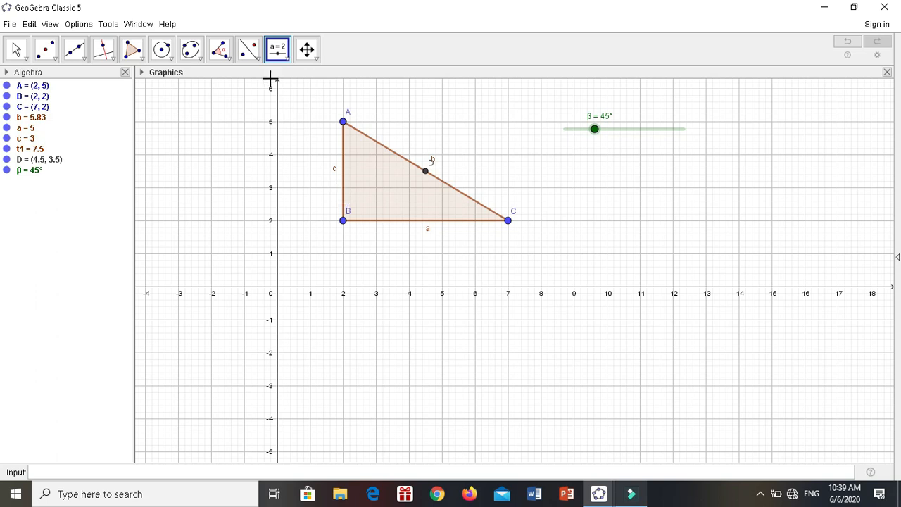
# Step: Rotate the 5 by 3 right triangle clockwise around the hypotenuse midpoint D by the angle β
pyautogui.click(255, 54)
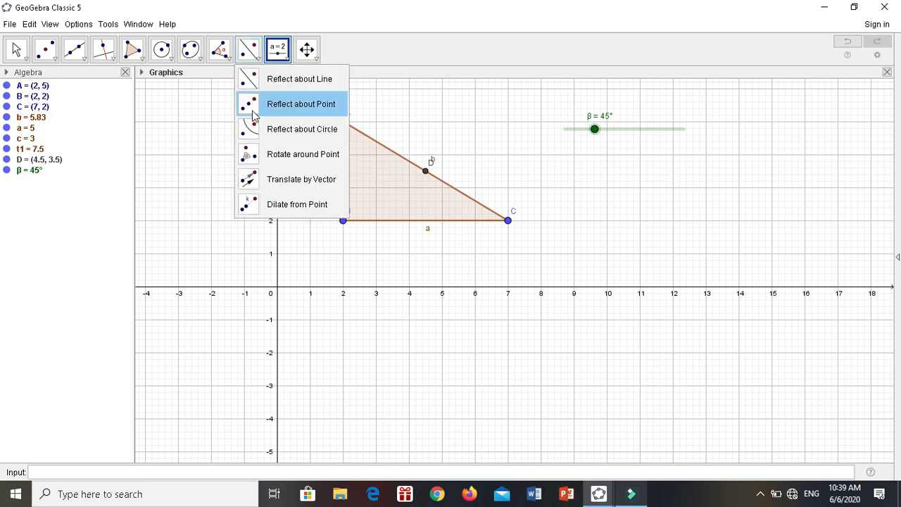
pyautogui.click(252, 156)
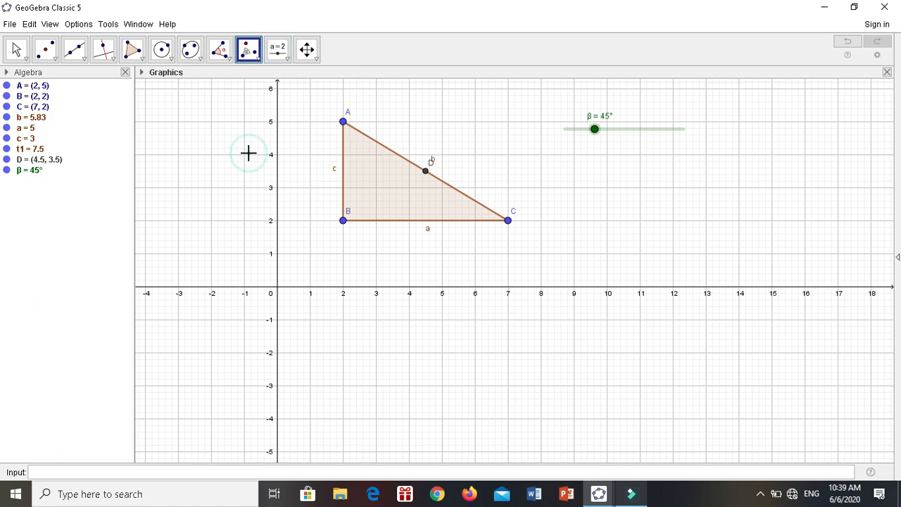
pyautogui.click(372, 182)
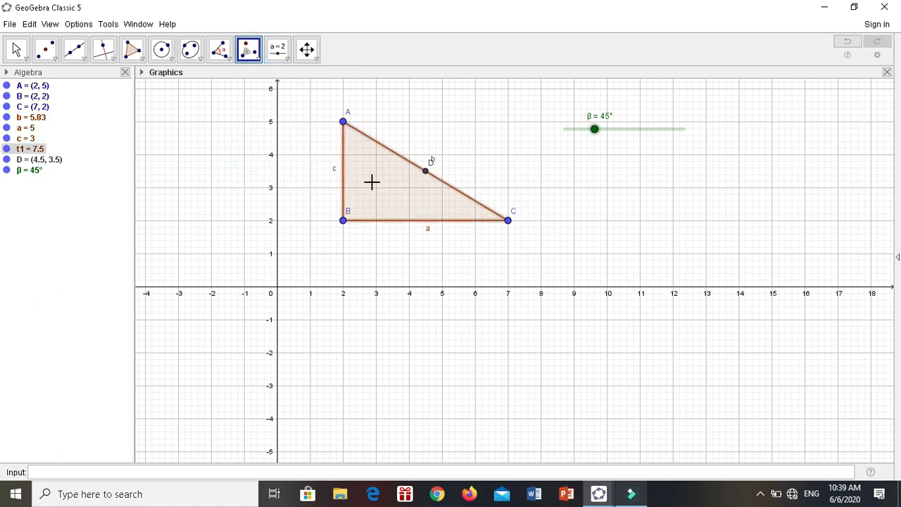
pyautogui.click(425, 171)
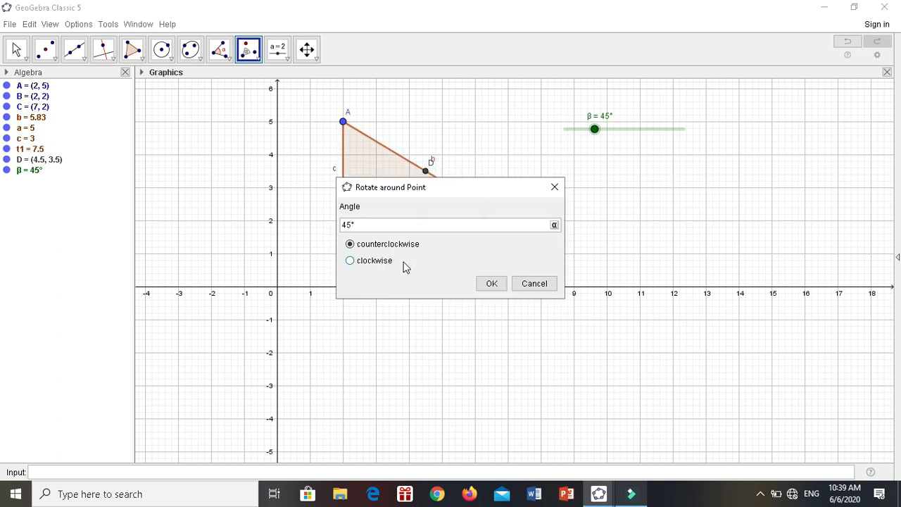
pyautogui.moveTo(356, 226); pyautogui.dragTo(341, 225)
pyautogui.click(554, 225)
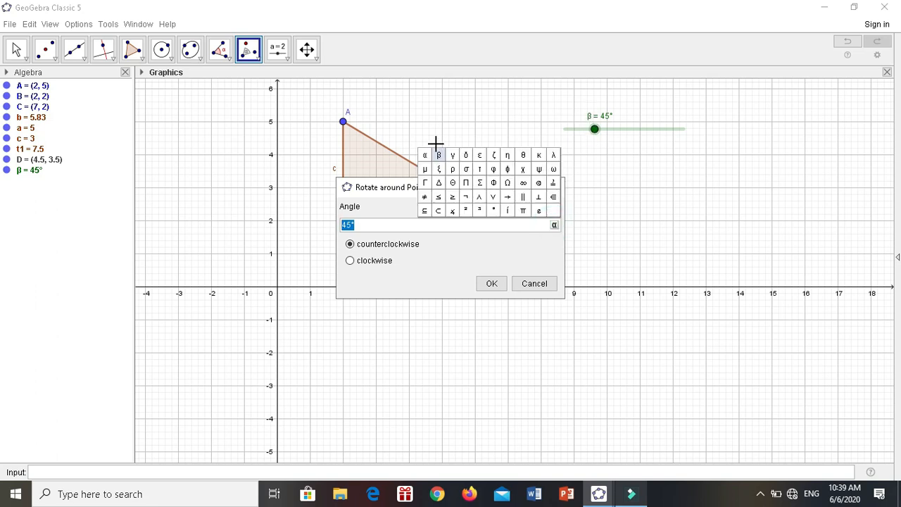
pyautogui.click(439, 151)
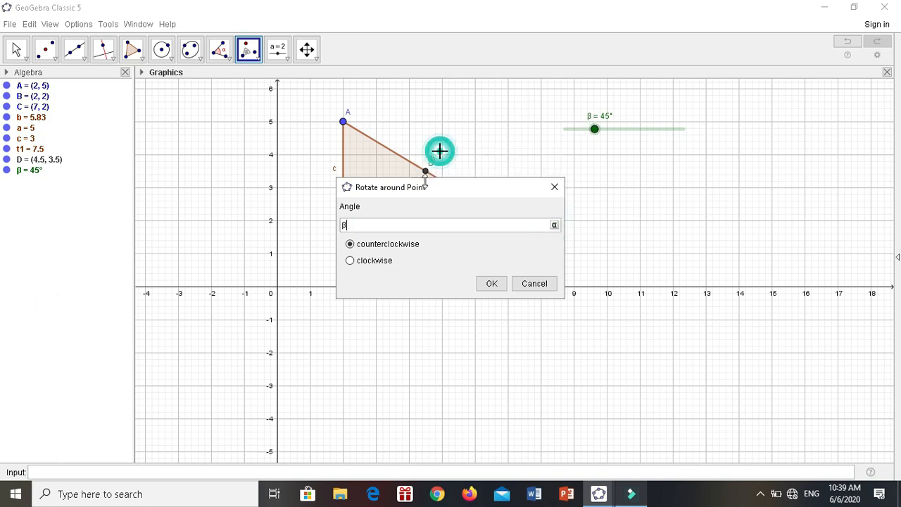
pyautogui.click(348, 262)
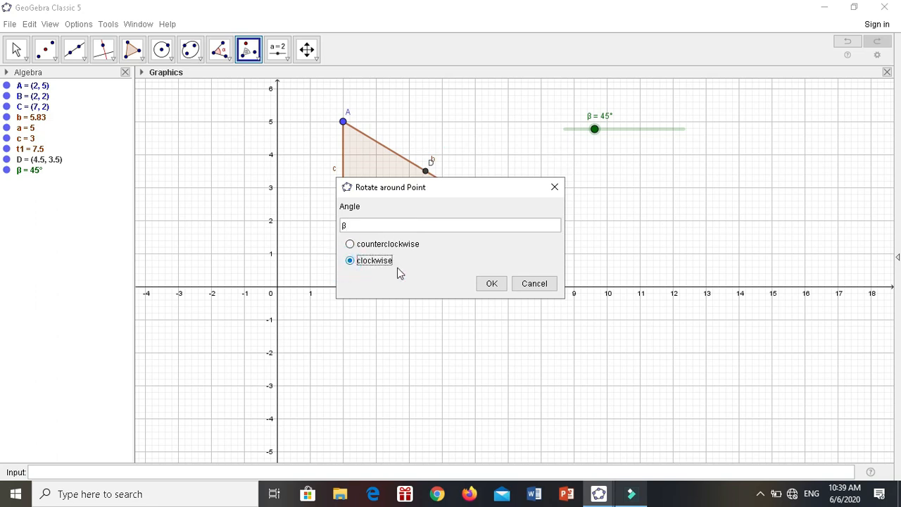
pyautogui.click(491, 284)
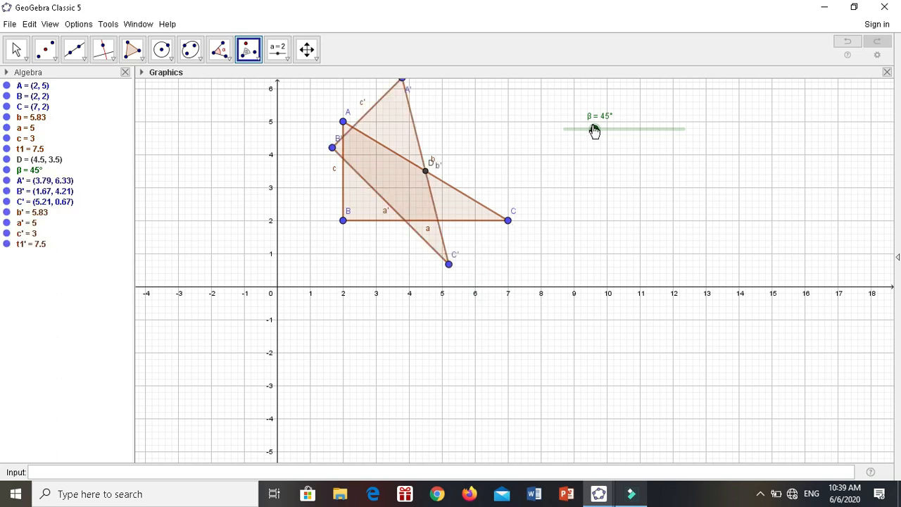
# Step: Move the β slider down to 0° and sweep it to turn the rotated triangle around midpoint D
pyautogui.moveTo(594, 129); pyautogui.dragTo(522, 153)
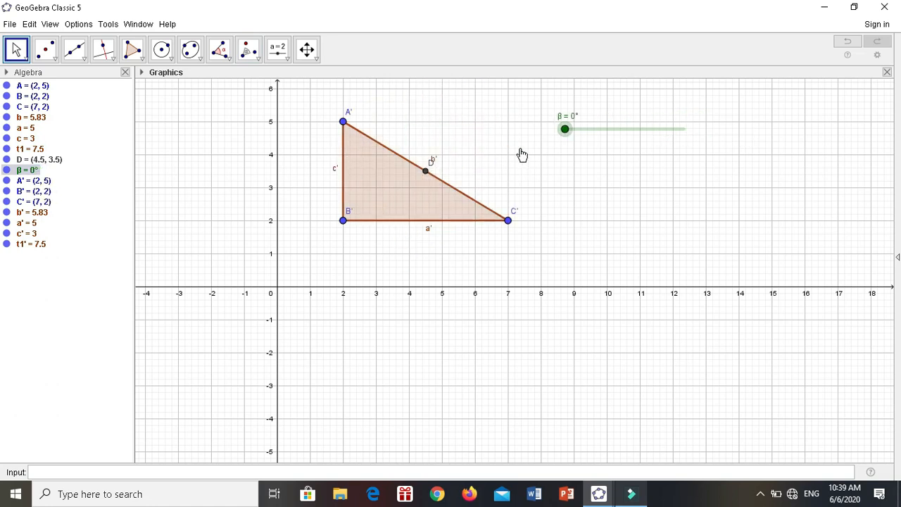
pyautogui.moveTo(663, 158); pyautogui.dragTo(439, 118)
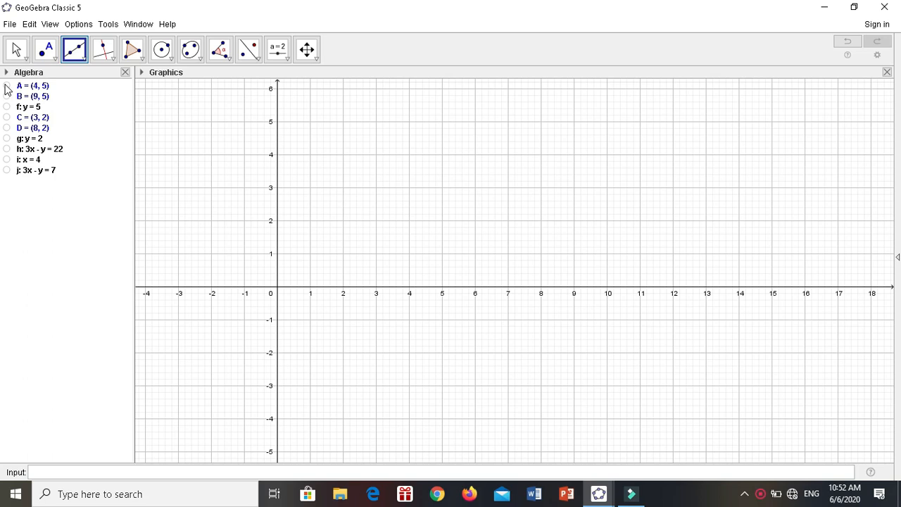
# Step: Draw a parallelogram with the Polygon tool, with vertices at (3, 5), (1, 2), (6, 2) and (8, 5)
pyautogui.click(137, 53)
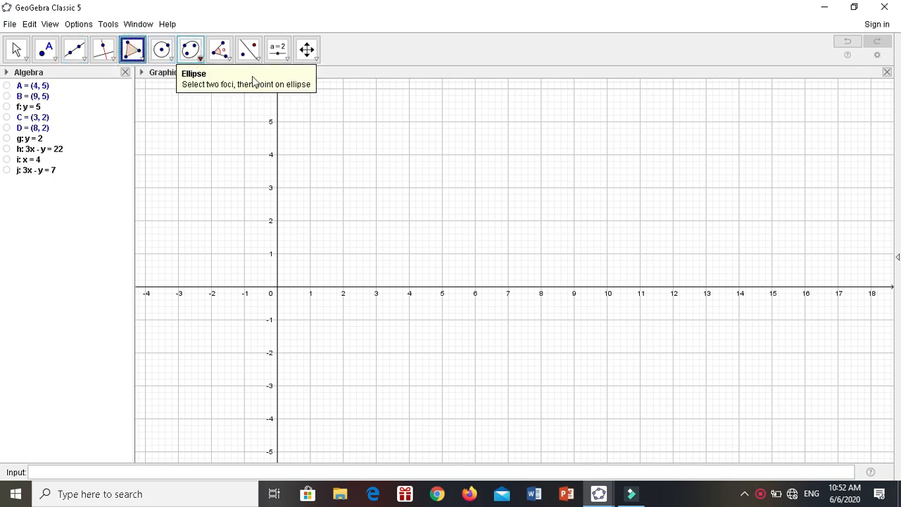
pyautogui.click(375, 121)
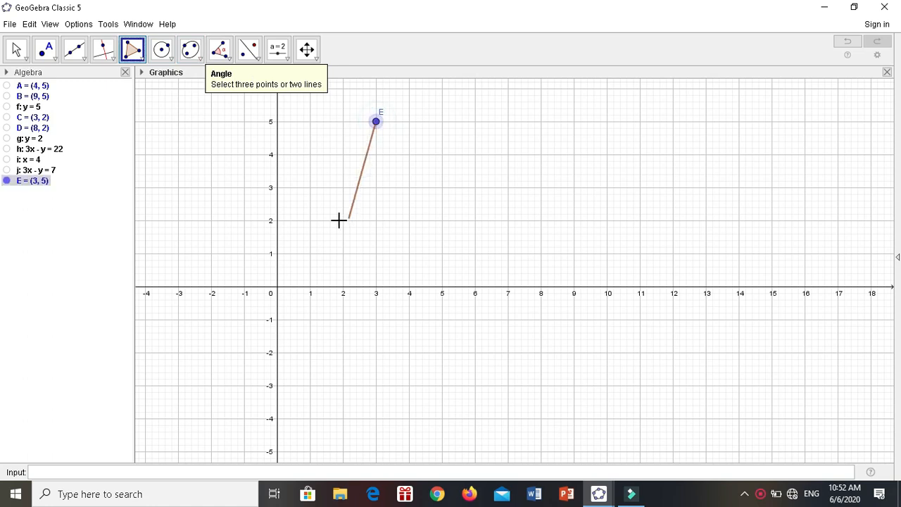
pyautogui.click(309, 220)
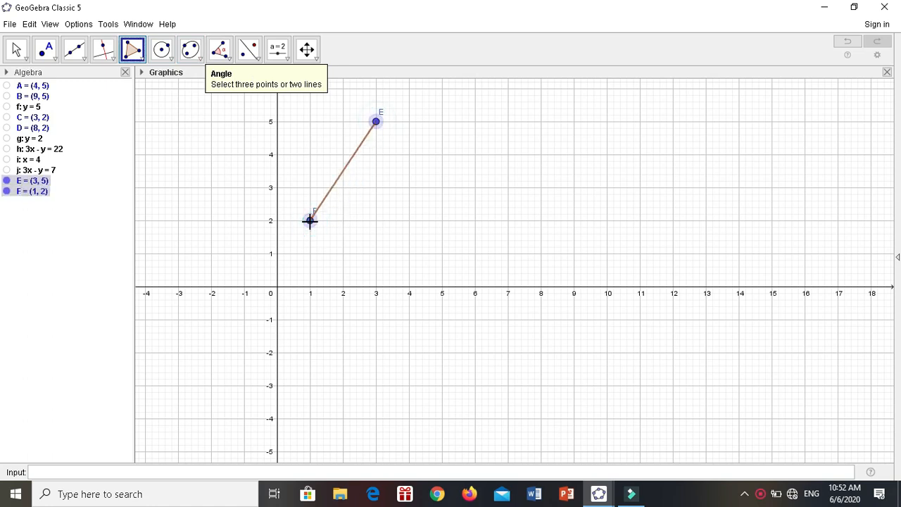
pyautogui.click(474, 220)
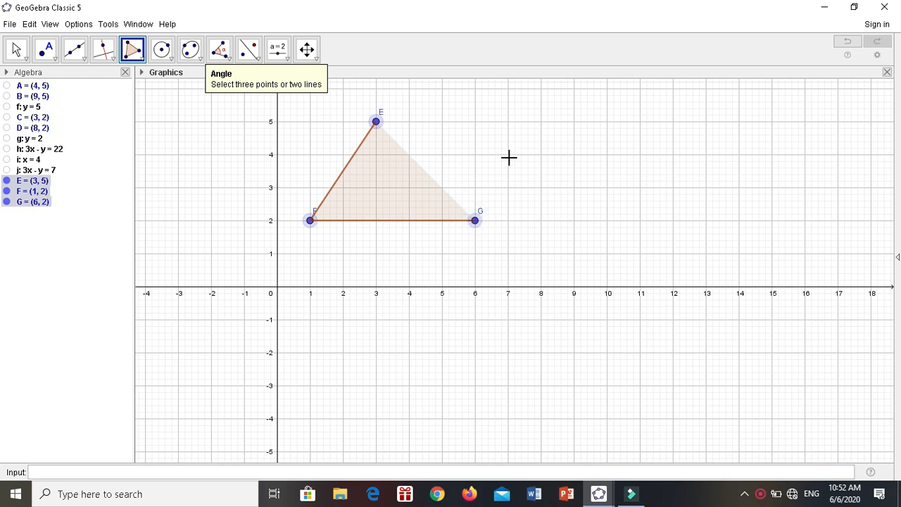
pyautogui.click(541, 121)
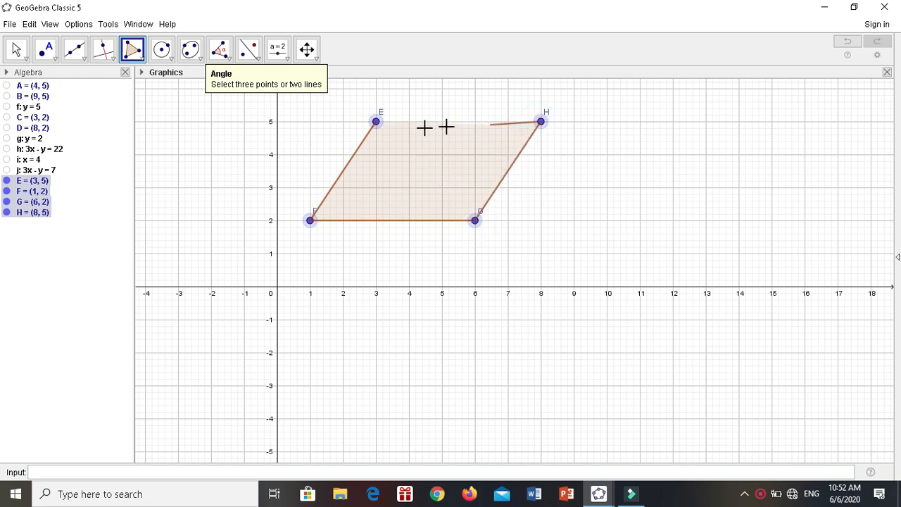
pyautogui.click(375, 121)
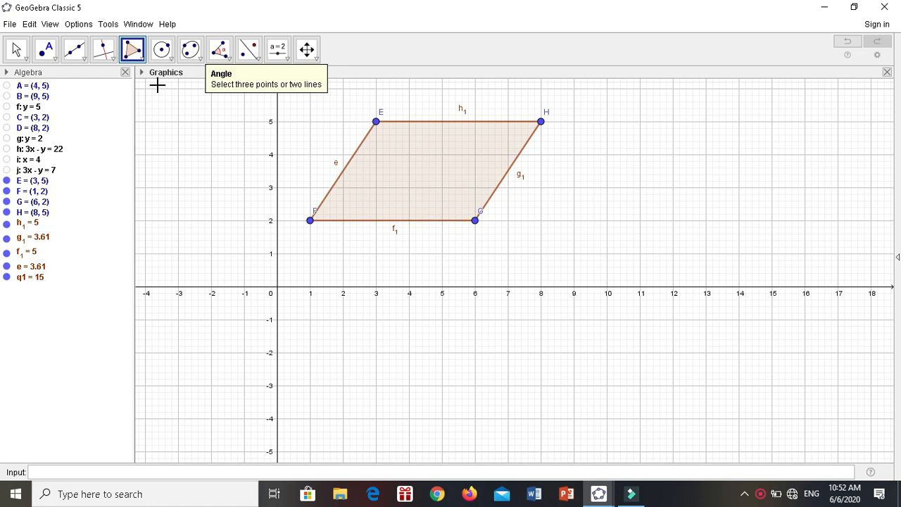
# Step: Draw a vertical line through the parallelogram's vertex E at (3, 5) and the point (3, 2) on its base
pyautogui.click(83, 62)
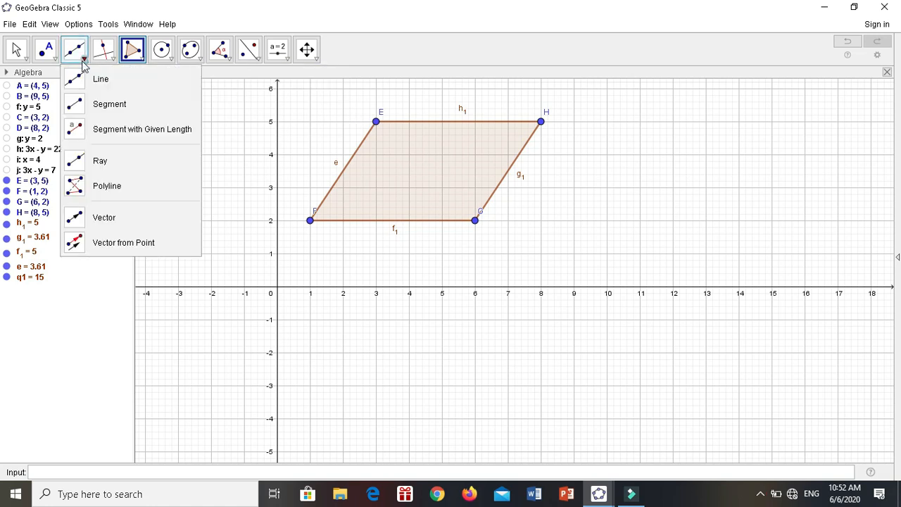
pyautogui.click(80, 79)
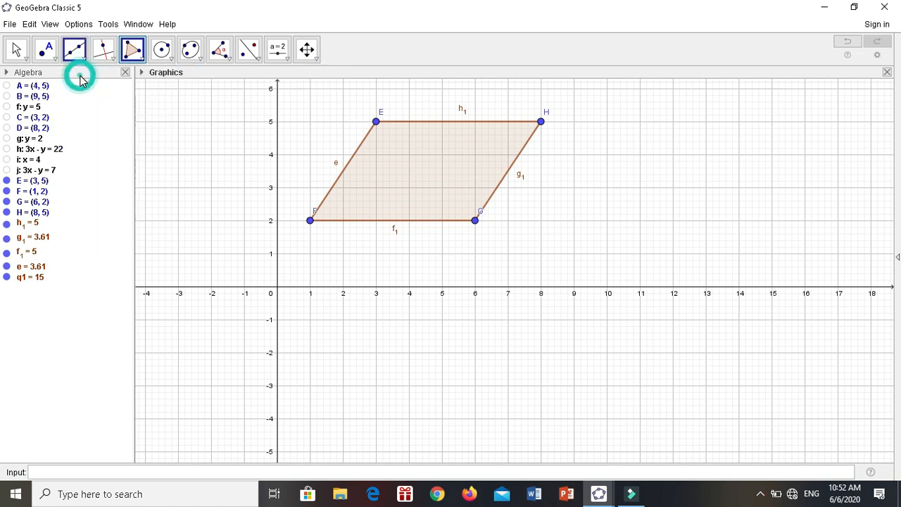
pyautogui.click(374, 122)
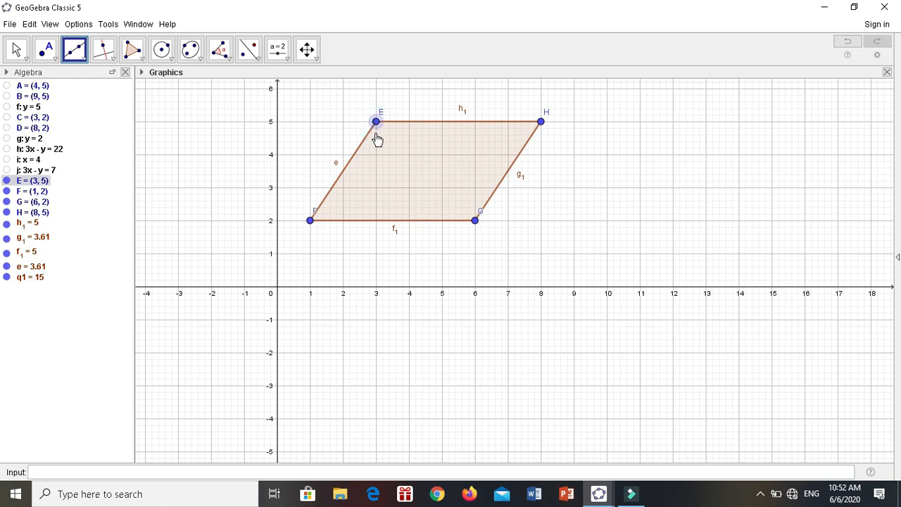
pyautogui.click(376, 222)
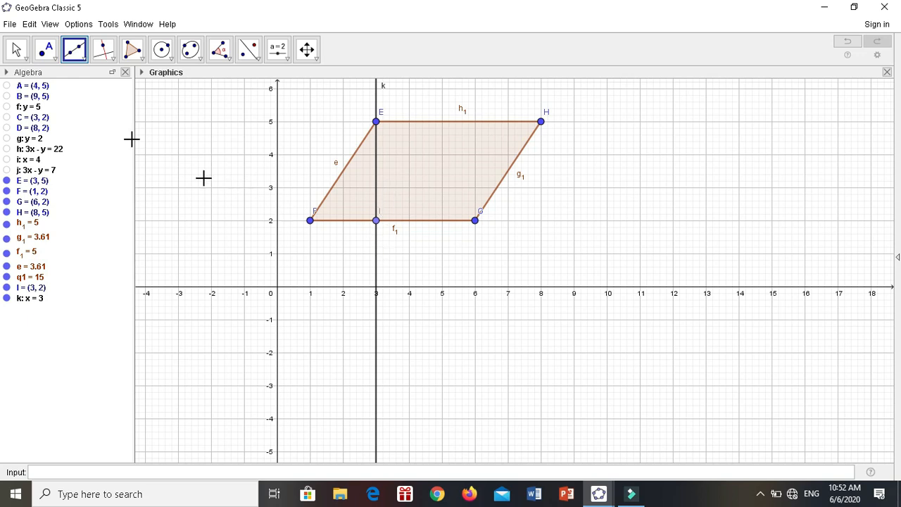
# Step: Create a segment with given length 5 starting at (3, 1.6) on the vertical line, just below the parallelogram's base
pyautogui.click(55, 62)
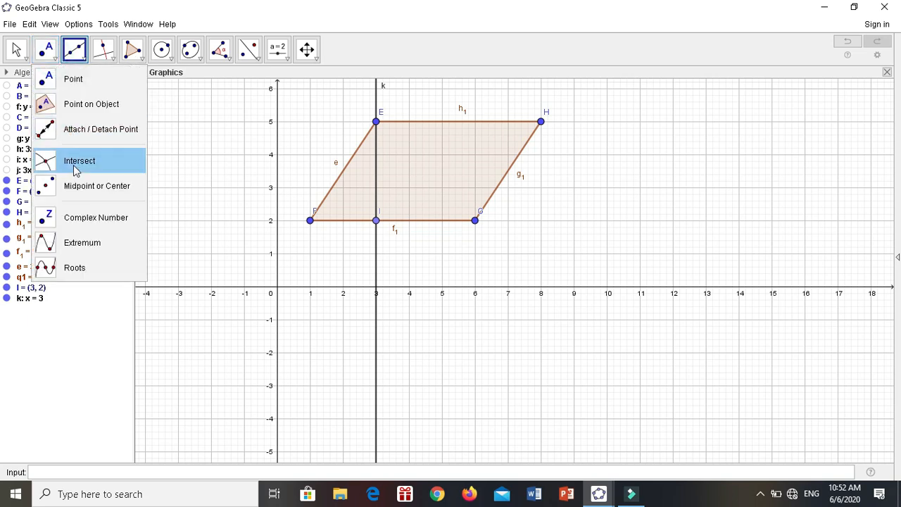
pyautogui.click(75, 60)
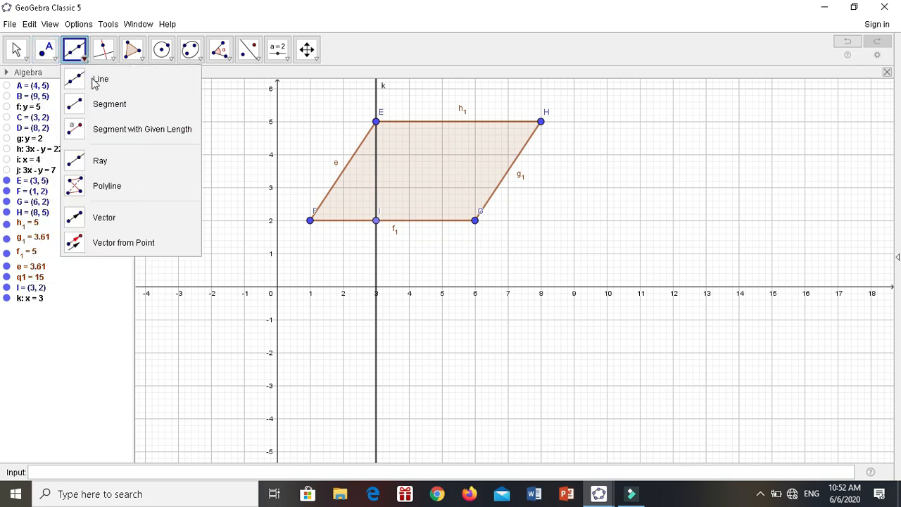
pyautogui.click(99, 136)
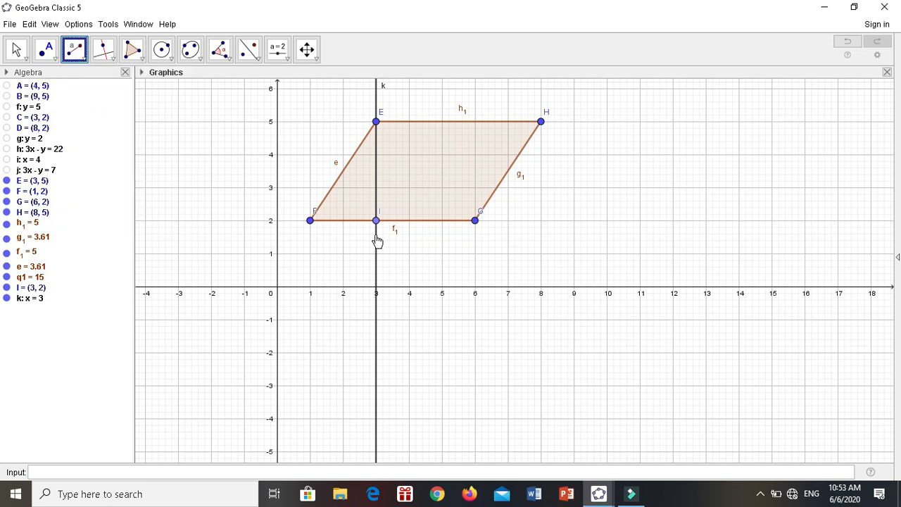
pyautogui.click(377, 239)
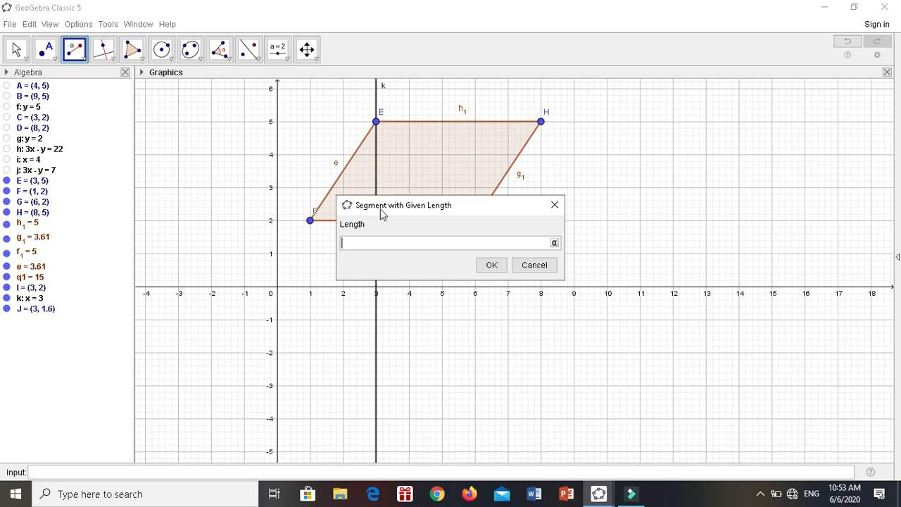
pyautogui.write('5')
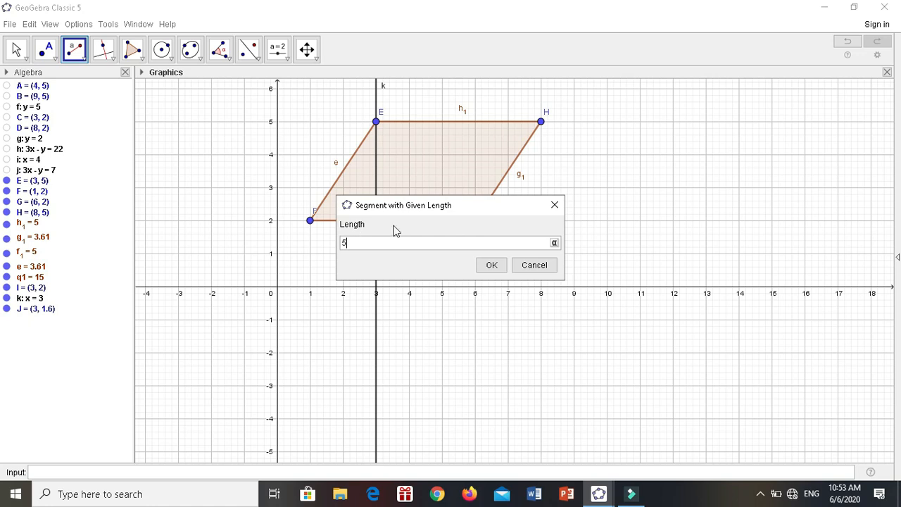
pyautogui.click(498, 268)
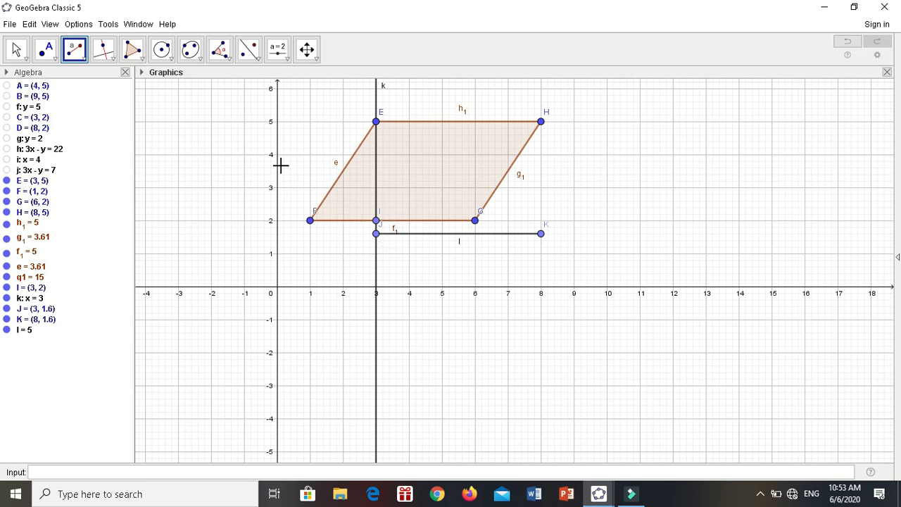
# Step: Draw a vector from point J at (3, 1.6) to a new point on segment JK at about (4.94, 1.6)
pyautogui.click(84, 62)
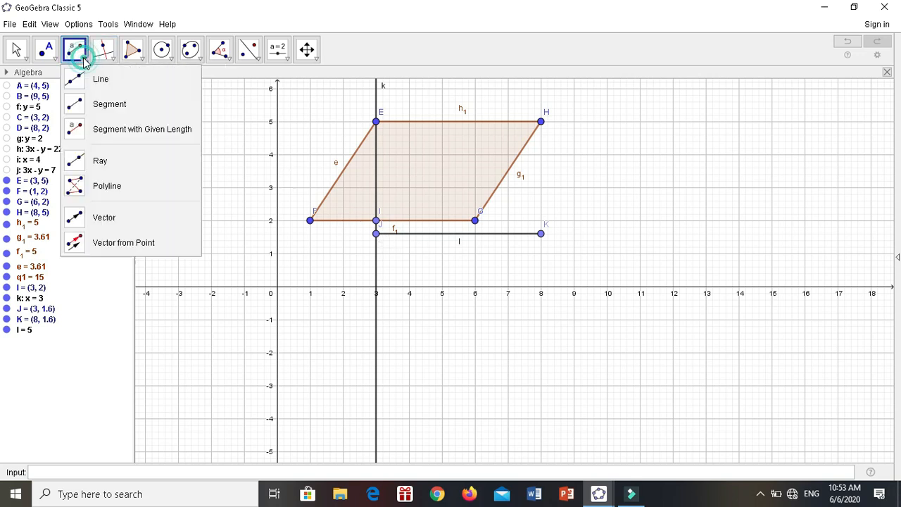
pyautogui.click(80, 219)
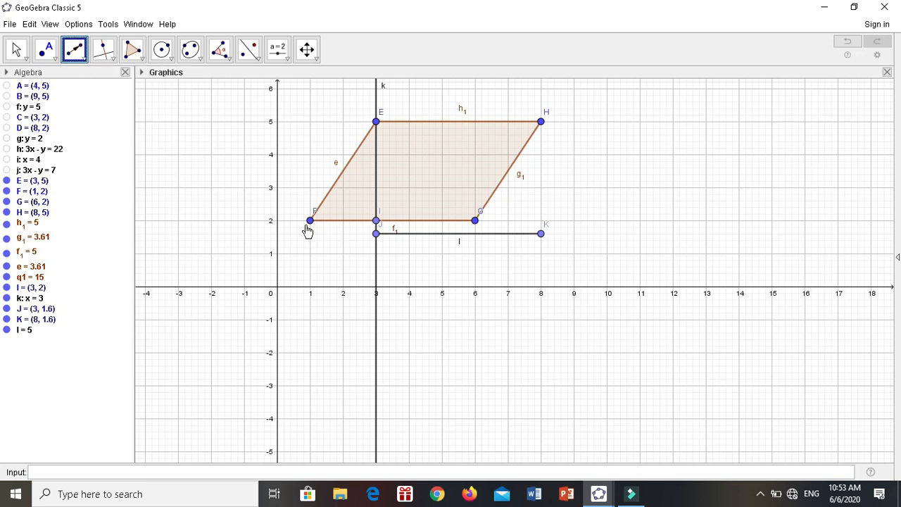
pyautogui.click(376, 236)
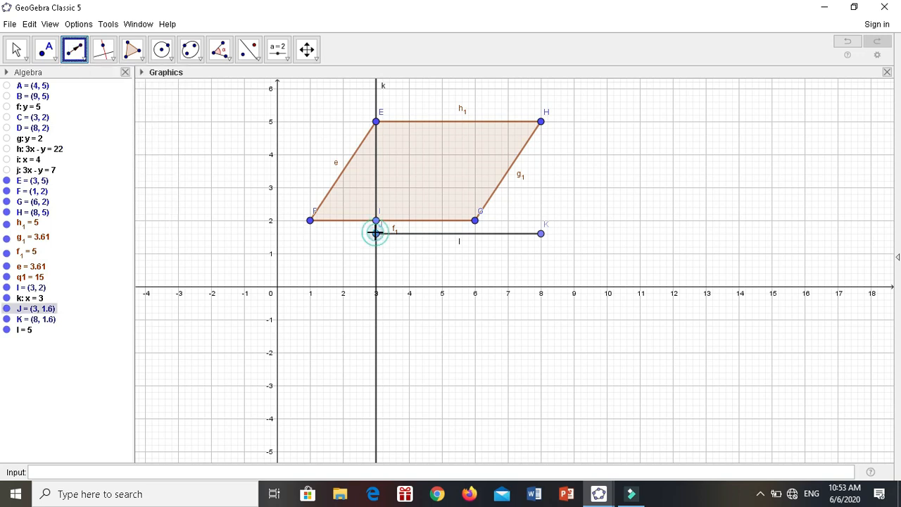
pyautogui.click(440, 236)
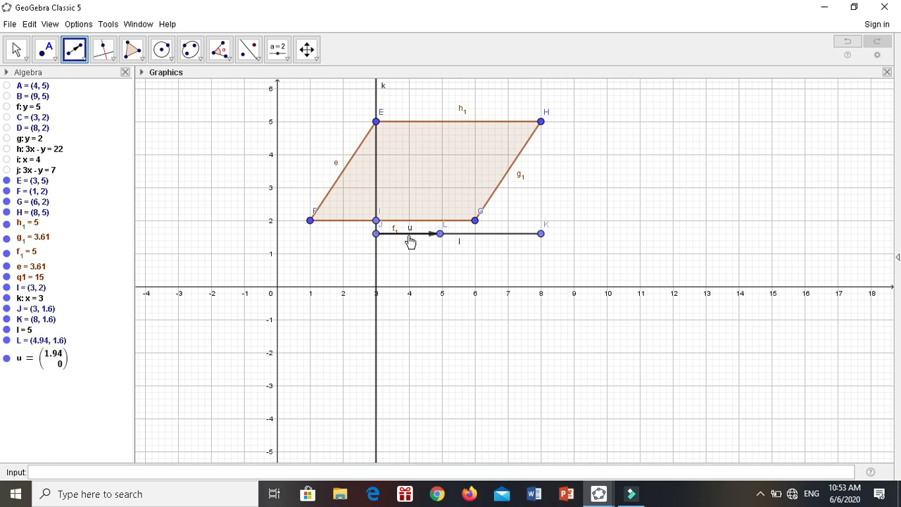
# Step: Create a point translated from base point I by vector u with the command Point(I, u)
pyautogui.click(33, 473)
pyautogui.write('Poln')
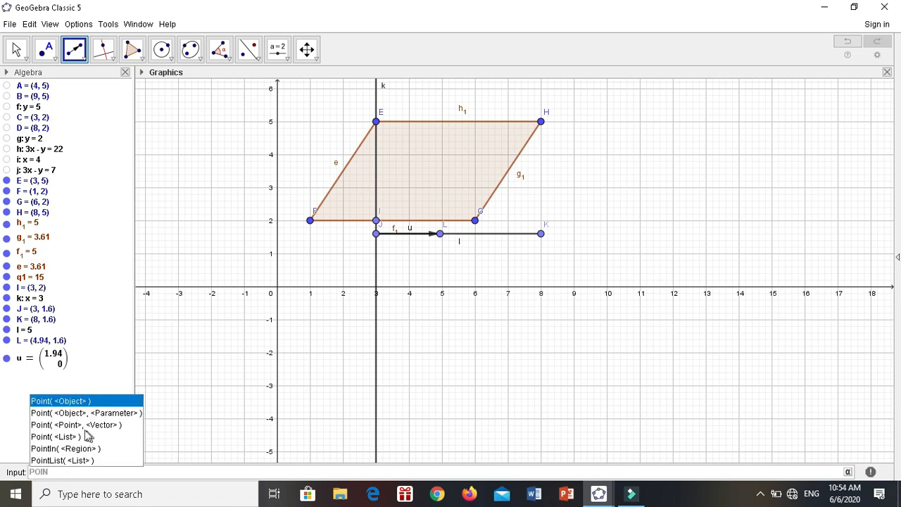
pyautogui.click(82, 425)
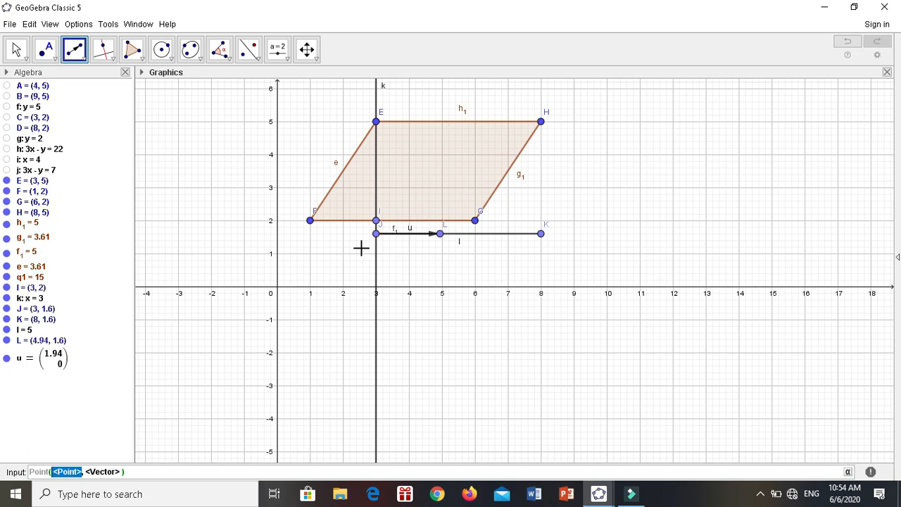
pyautogui.write('I')
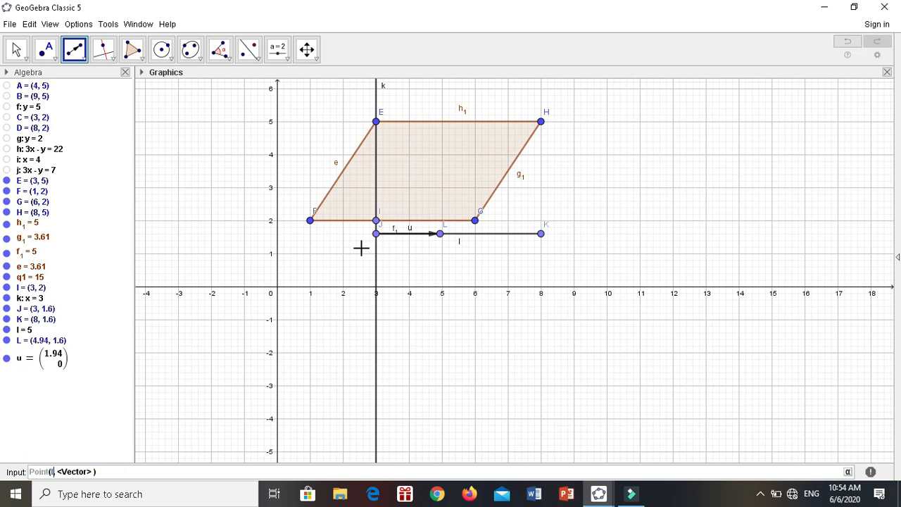
pyautogui.click(89, 470)
pyautogui.moveTo(61, 470); pyautogui.dragTo(58, 470)
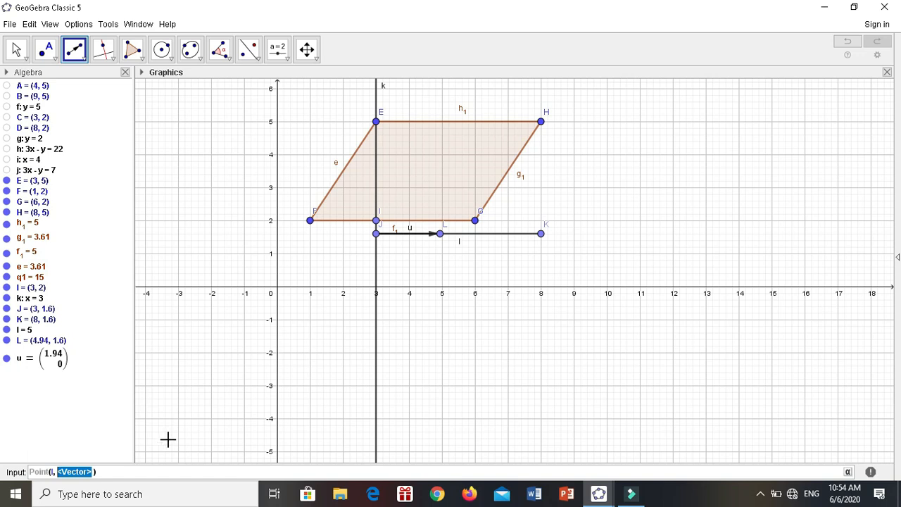
pyautogui.write('u')
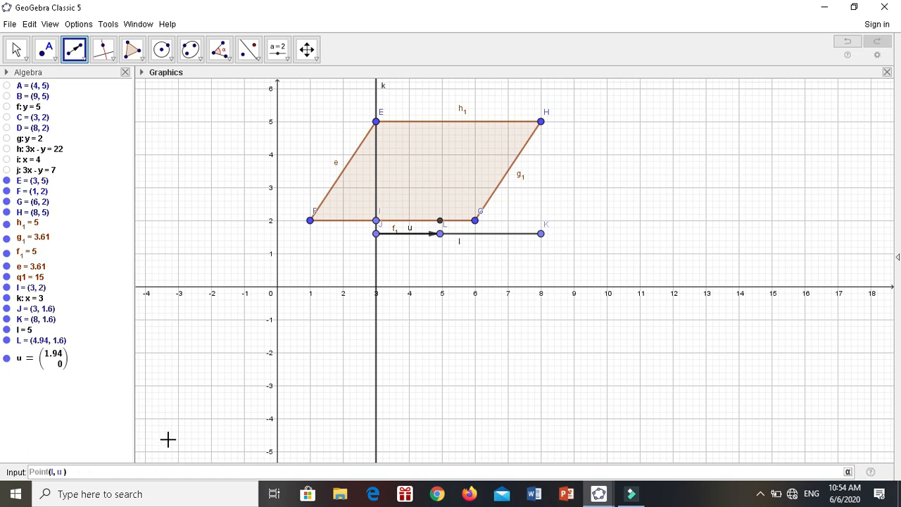
pyautogui.press('Return')
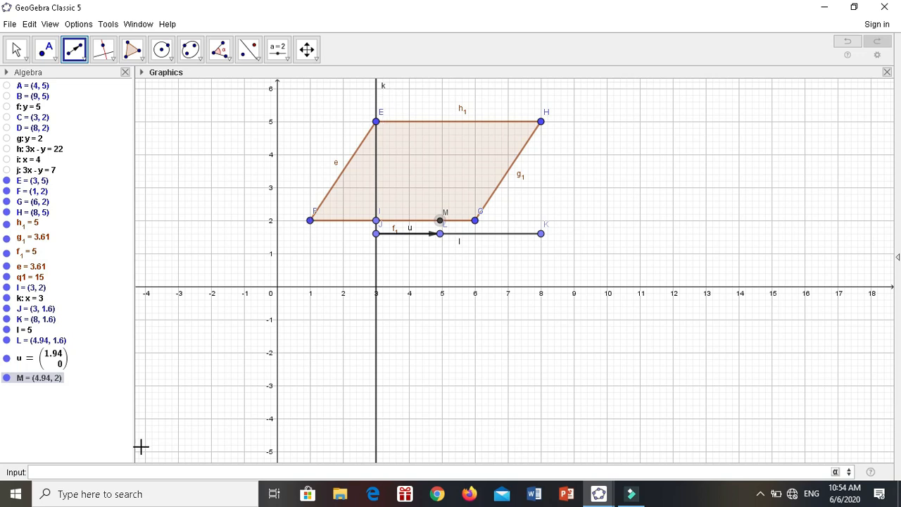
# Step: Create a point translated from the parallelogram's vertex F by vector u with the command Point(F, u)
pyautogui.write('Point')
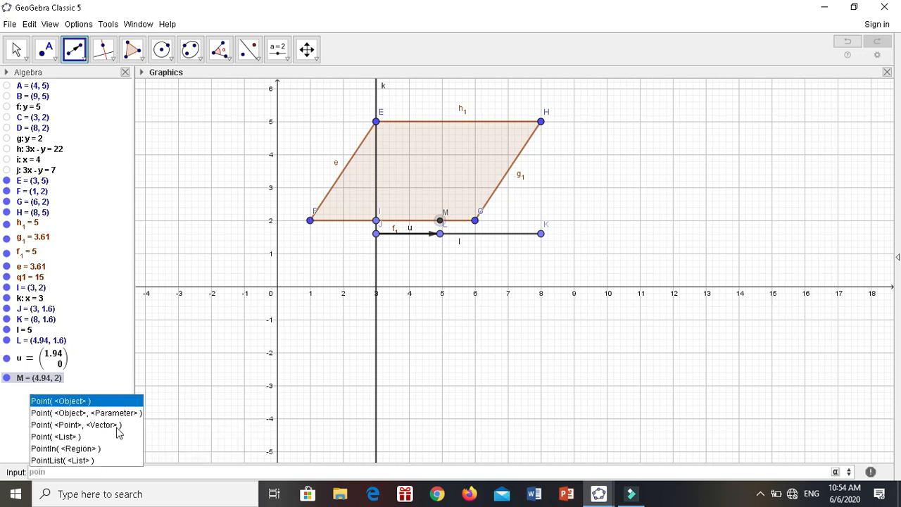
pyautogui.click(115, 425)
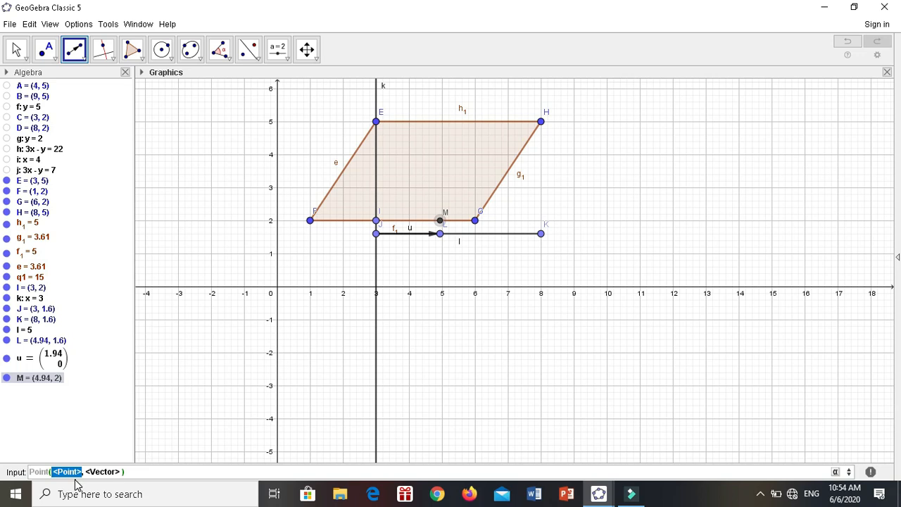
pyautogui.write('F')
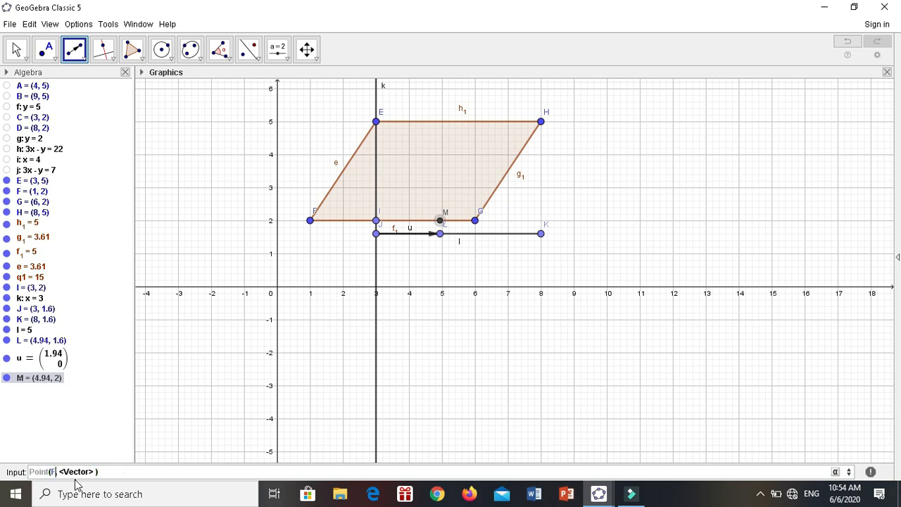
pyautogui.write(',')
pyautogui.click(86, 472)
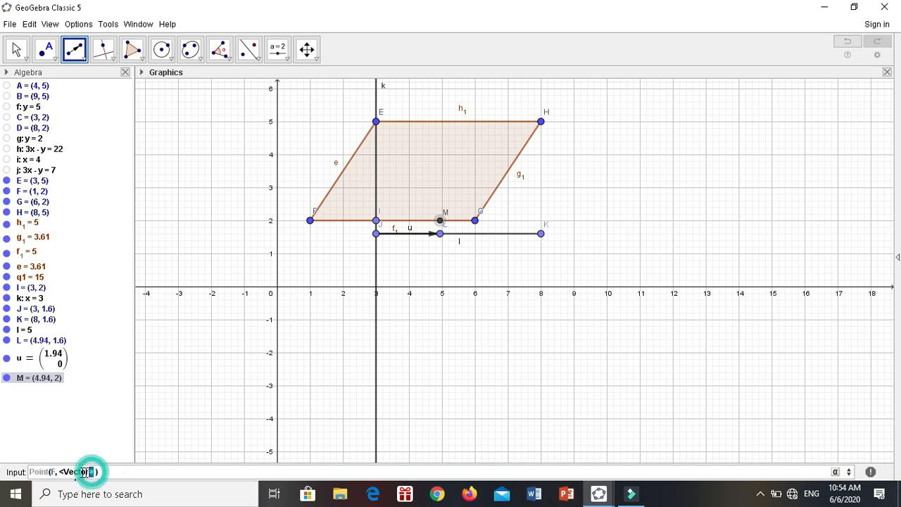
pyautogui.moveTo(85, 473); pyautogui.dragTo(60, 474)
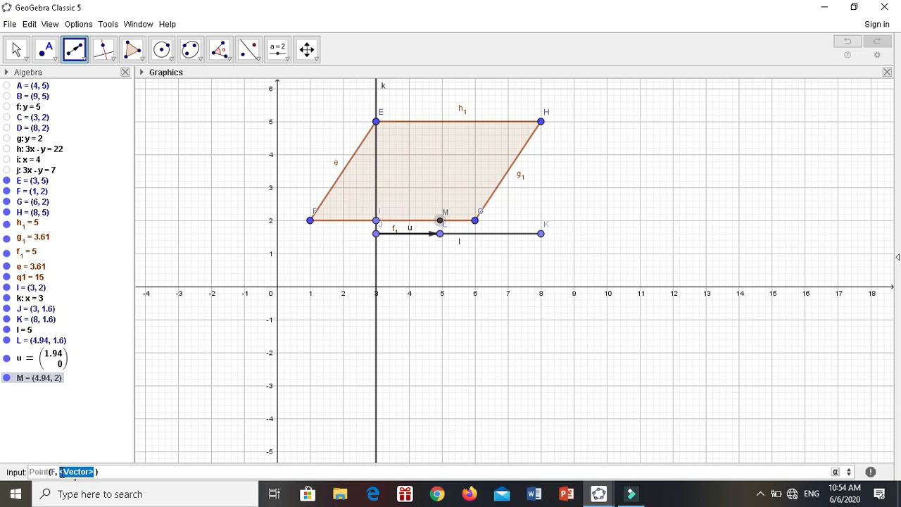
pyautogui.write('u')
pyautogui.press('Return')
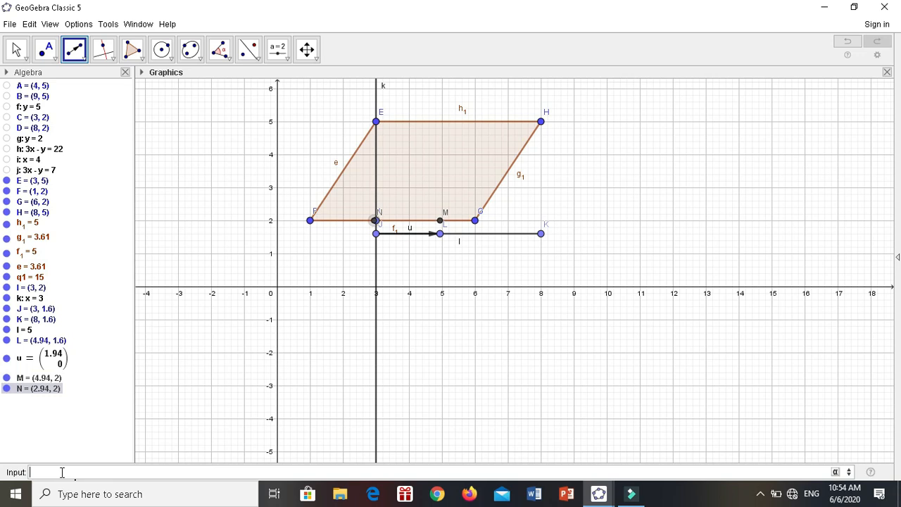
# Step: Create a point translated from the parallelogram's vertex E by vector u with the command Point(E, u)
pyautogui.write('poin')
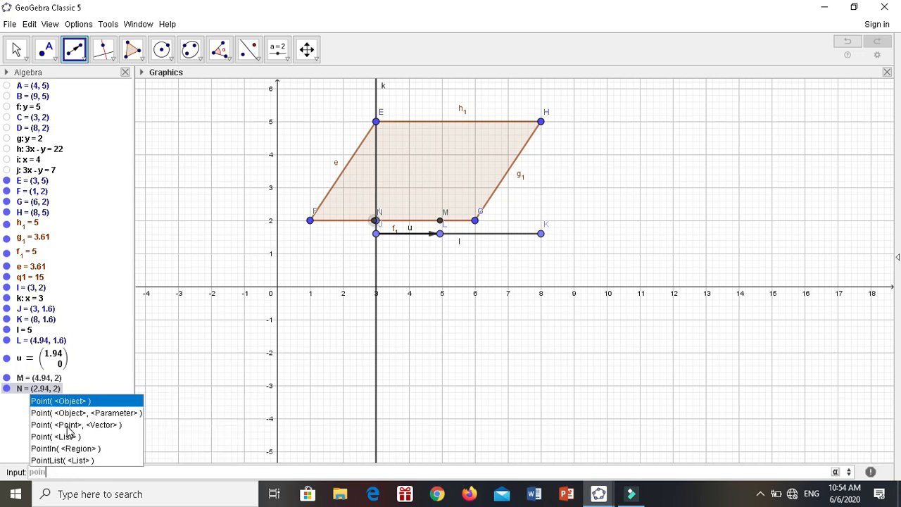
pyautogui.click(67, 424)
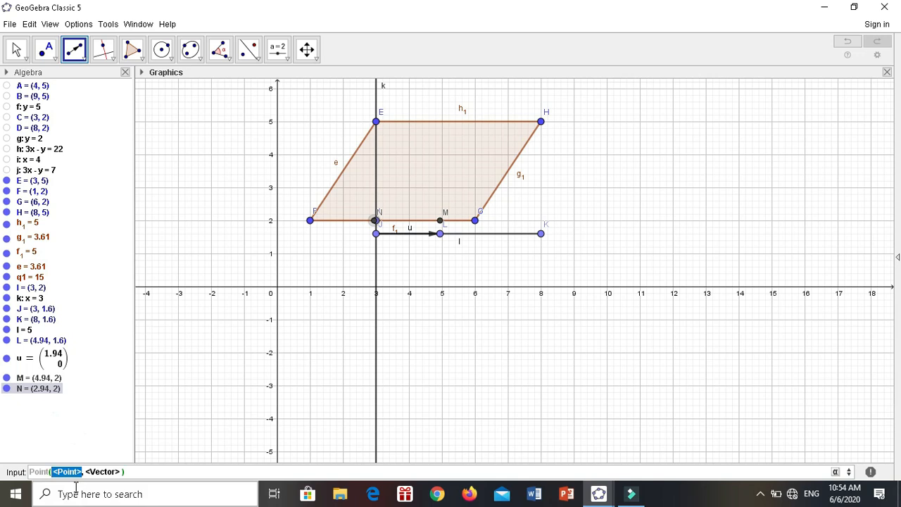
pyautogui.write('E')
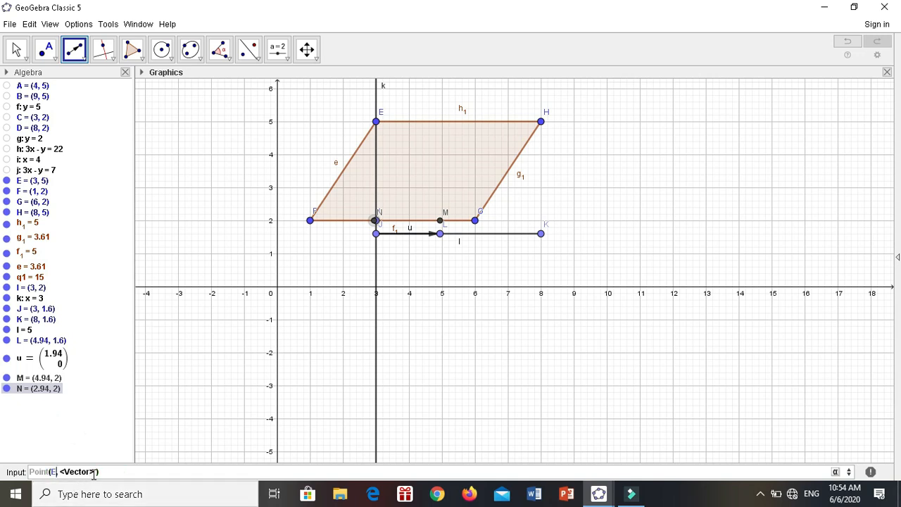
pyautogui.moveTo(94, 473); pyautogui.dragTo(62, 473)
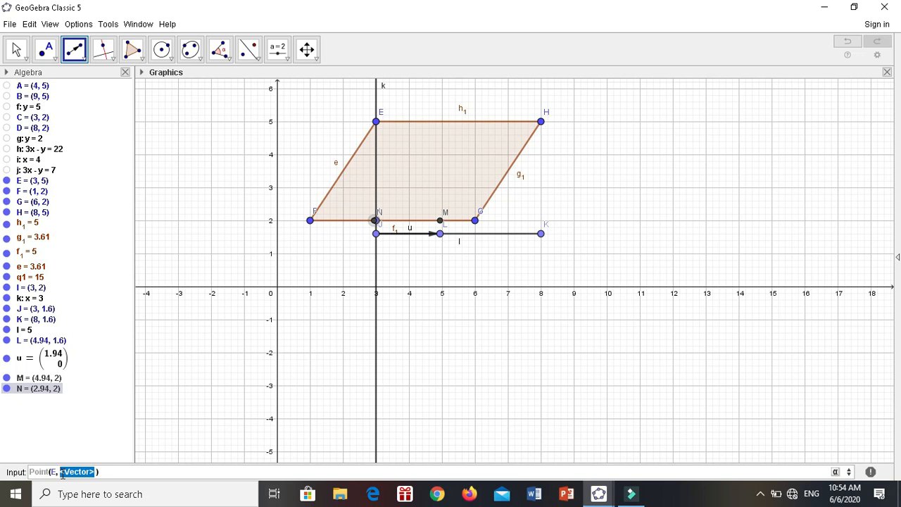
pyautogui.write('u')
pyautogui.press('Return')
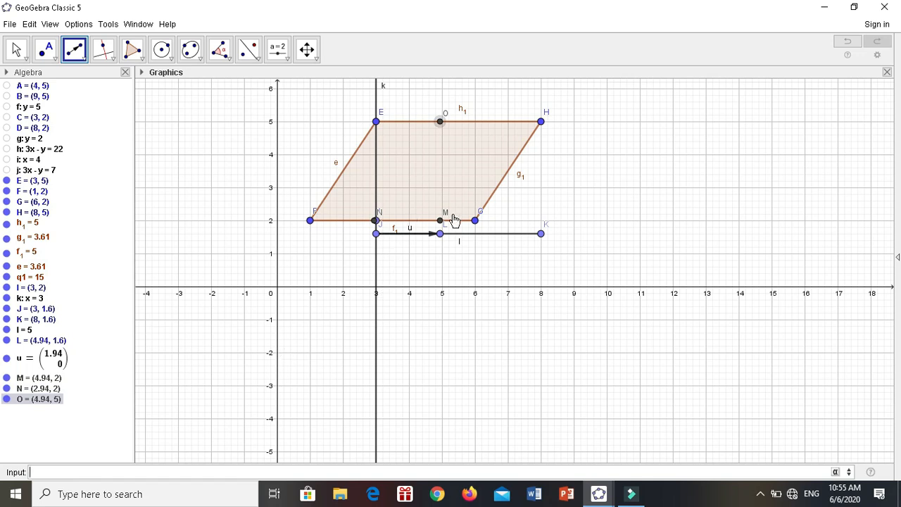
pyautogui.click(439, 232)
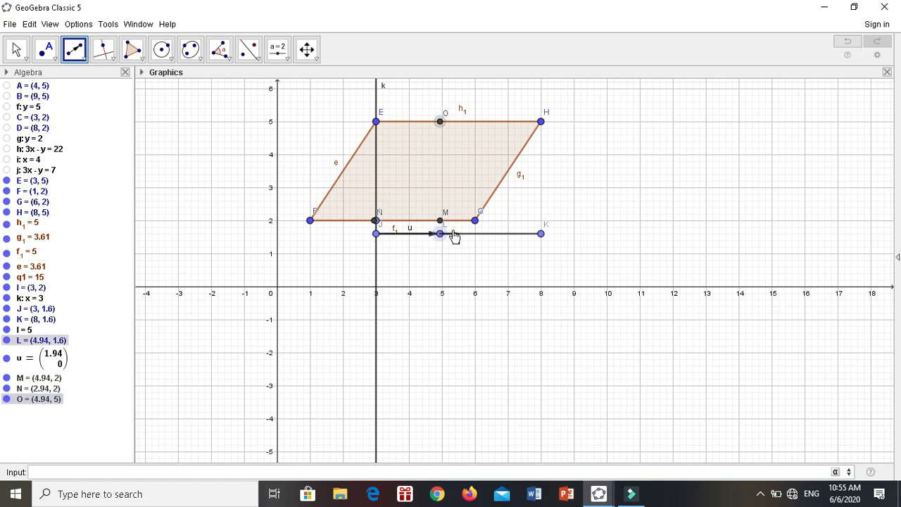
pyautogui.click(454, 231)
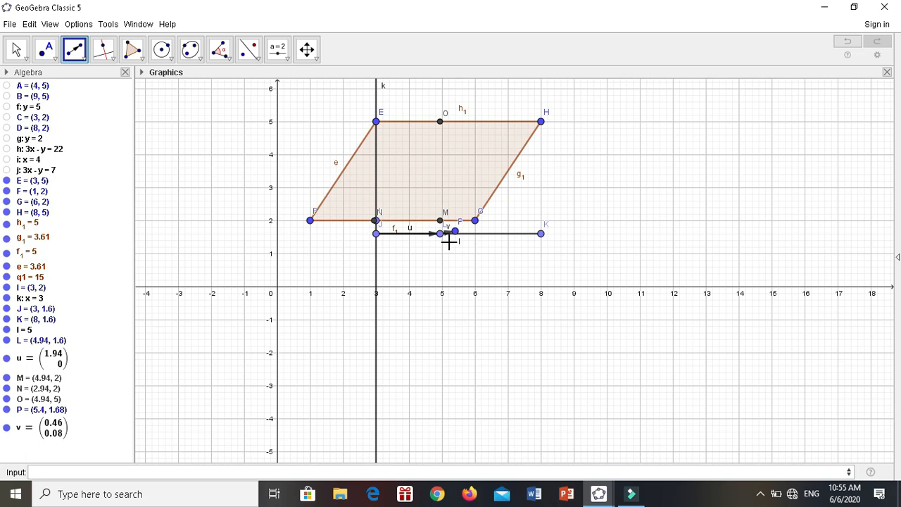
pyautogui.hotkey('ctrl', 'z')
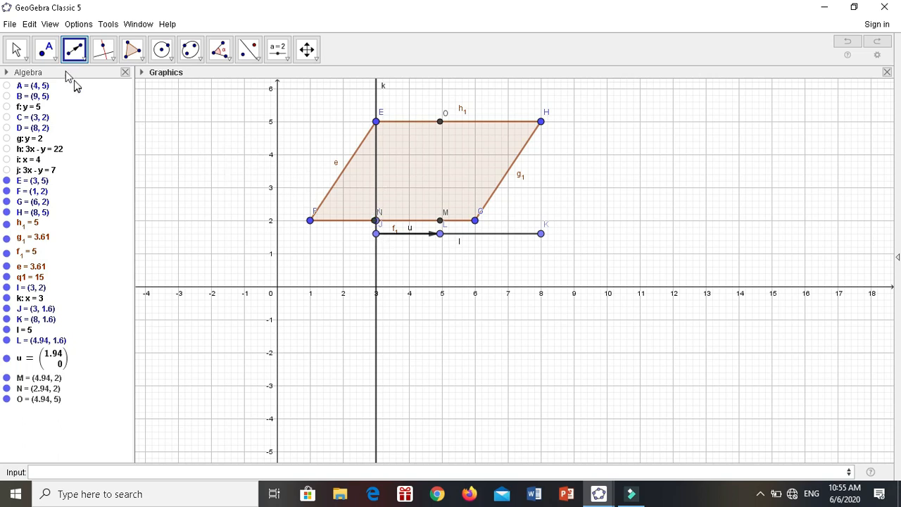
# Step: Draw a triangle with the Polygon tool through translated points M and O and the base point I at (3, 2)
pyautogui.click(139, 49)
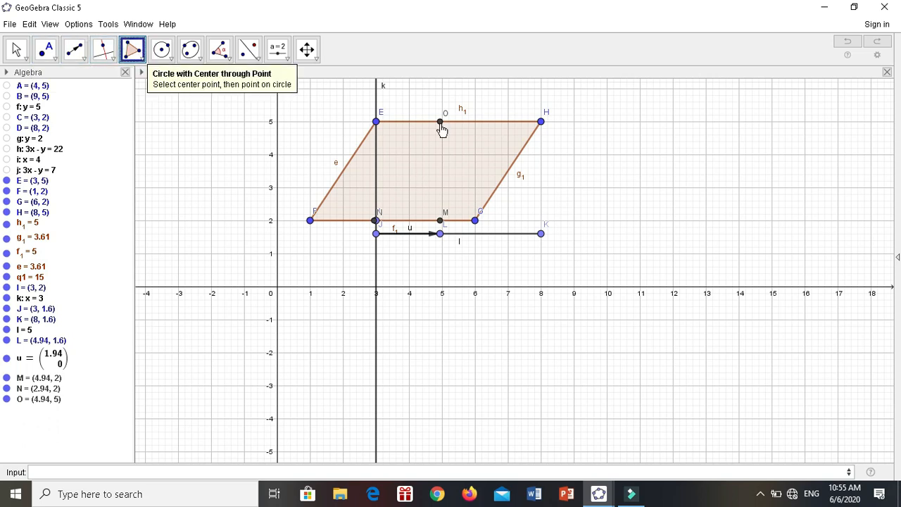
pyautogui.click(440, 220)
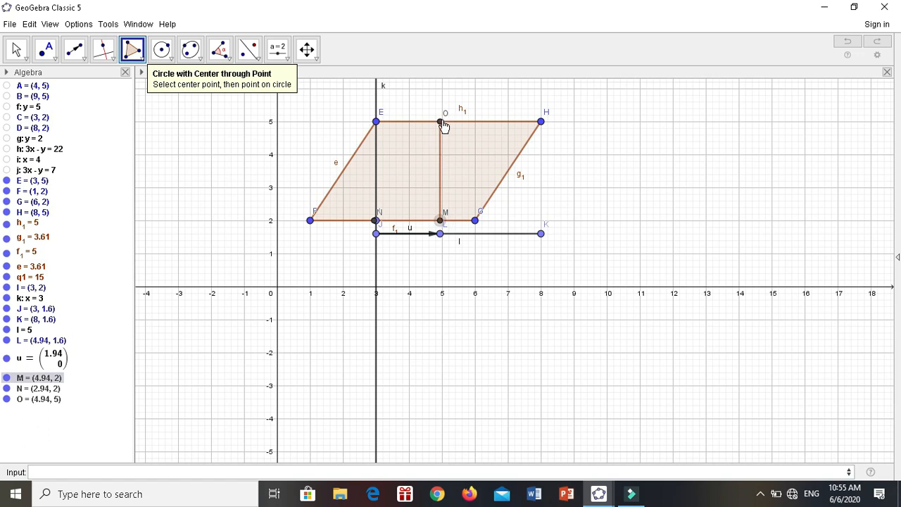
pyautogui.click(440, 121)
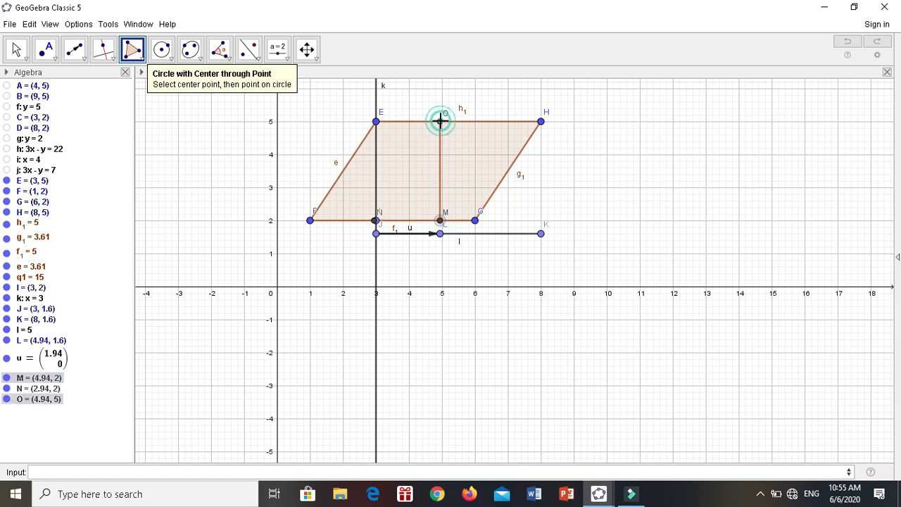
pyautogui.click(375, 221)
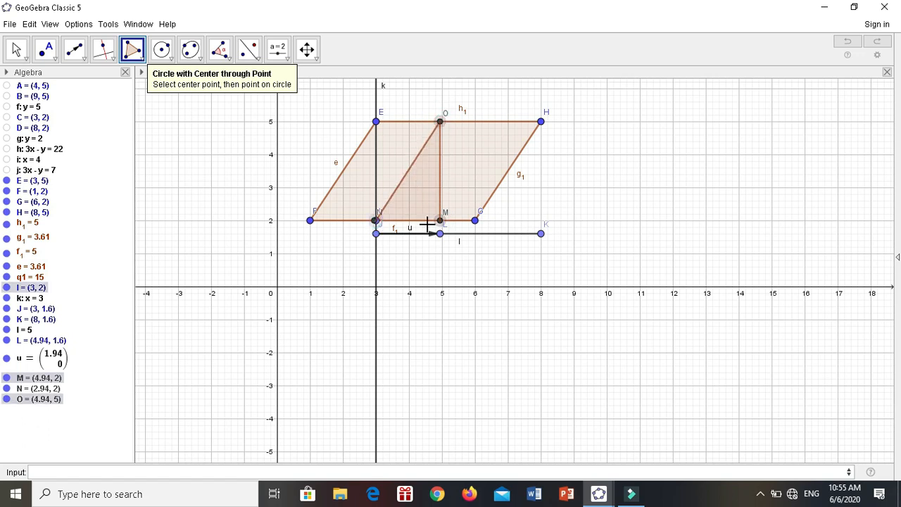
pyautogui.click(440, 220)
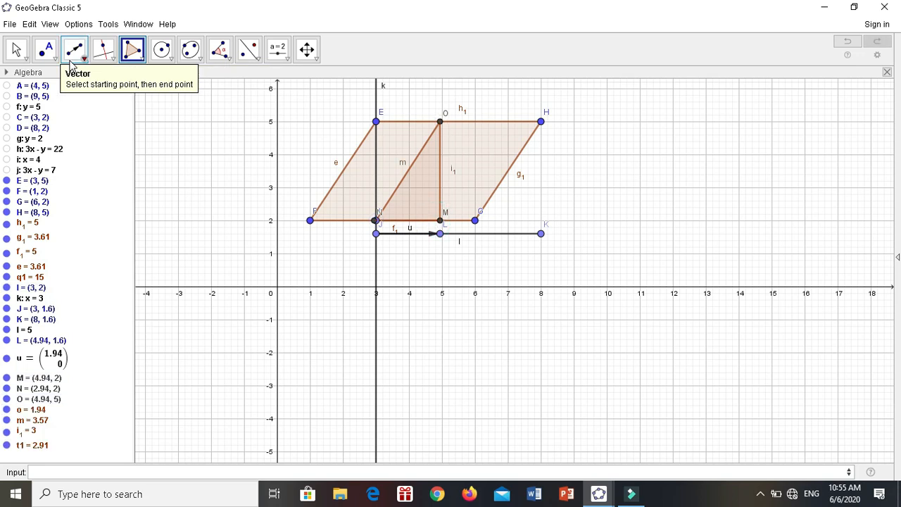
# Step: Move vector endpoint L along segment JK toward K and back to J to slide the translated triangle across the parallelogram
pyautogui.click(18, 54)
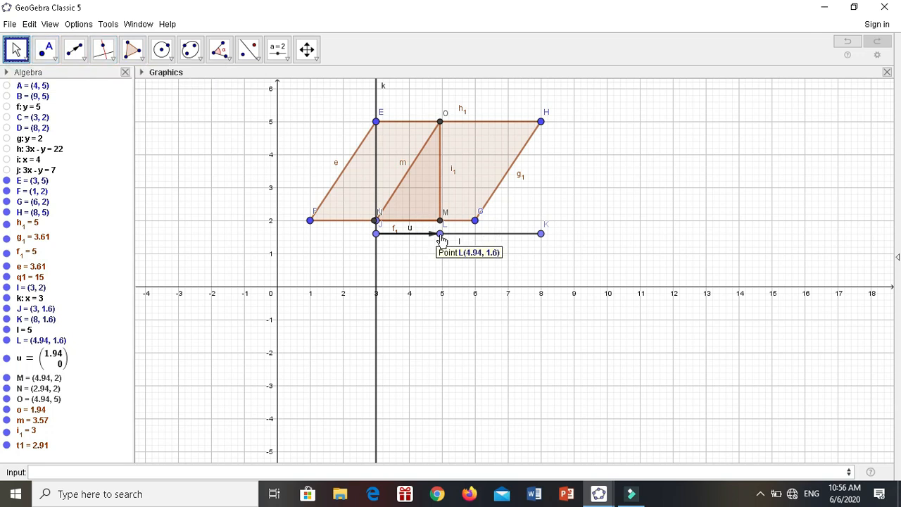
pyautogui.click(440, 236)
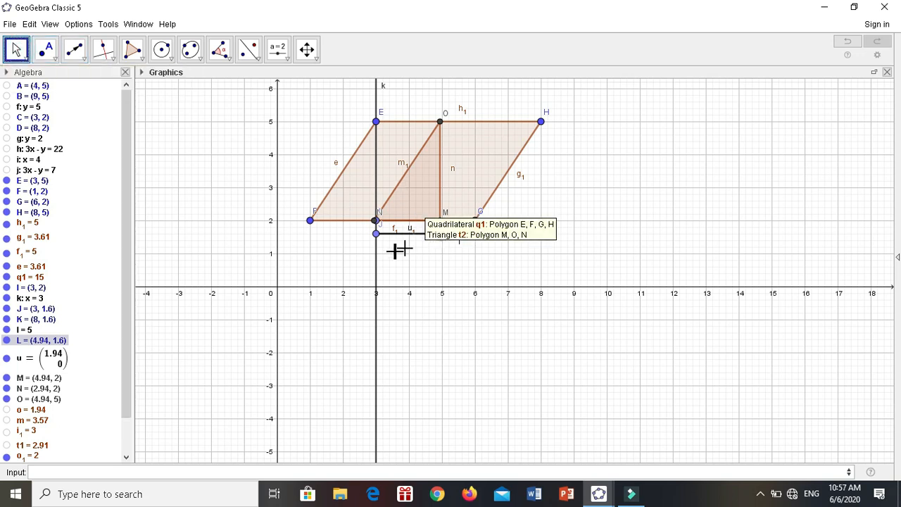
pyautogui.moveTo(438, 236); pyautogui.dragTo(484, 244)
pyautogui.moveTo(542, 242)
pyautogui.mouseDown()
pyautogui.moveTo(589, 251)
pyautogui.moveTo(376, 244)
pyautogui.moveTo(563, 239)
pyautogui.moveTo(366, 233)
pyautogui.mouseUp()
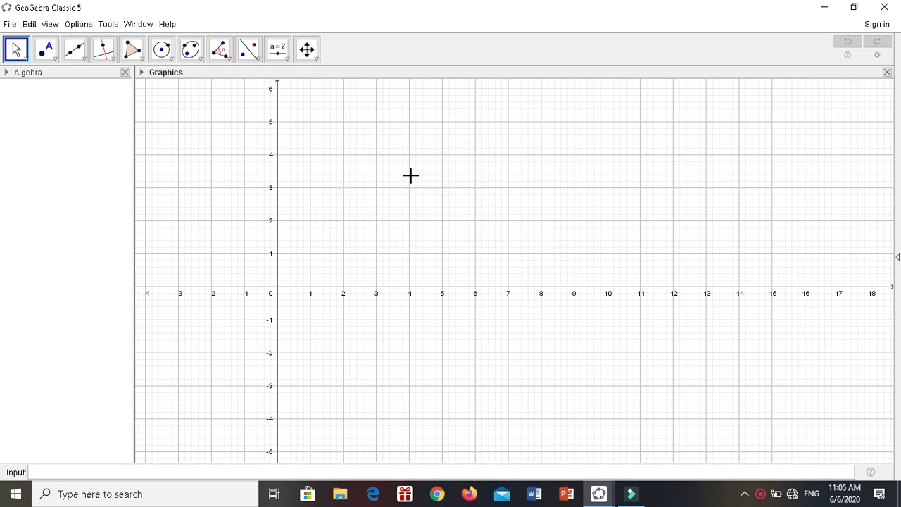
# Step: Draw a right triangle with the Polygon tool through A (3, 5), B (1, 3) and C (3, 3)
pyautogui.click(133, 49)
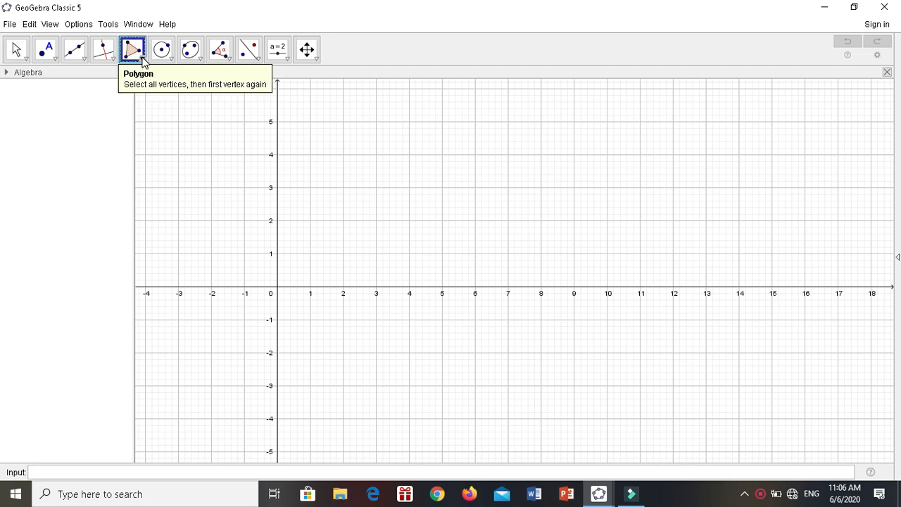
pyautogui.click(169, 56)
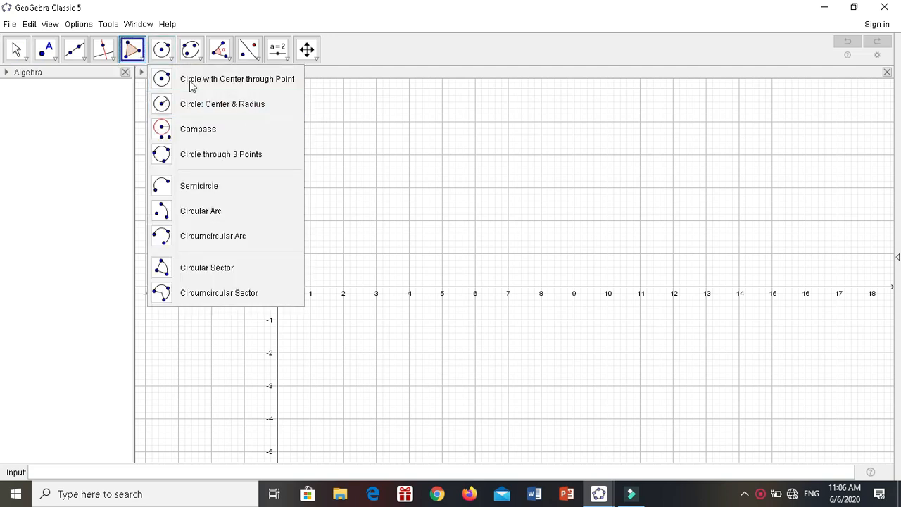
pyautogui.click(136, 52)
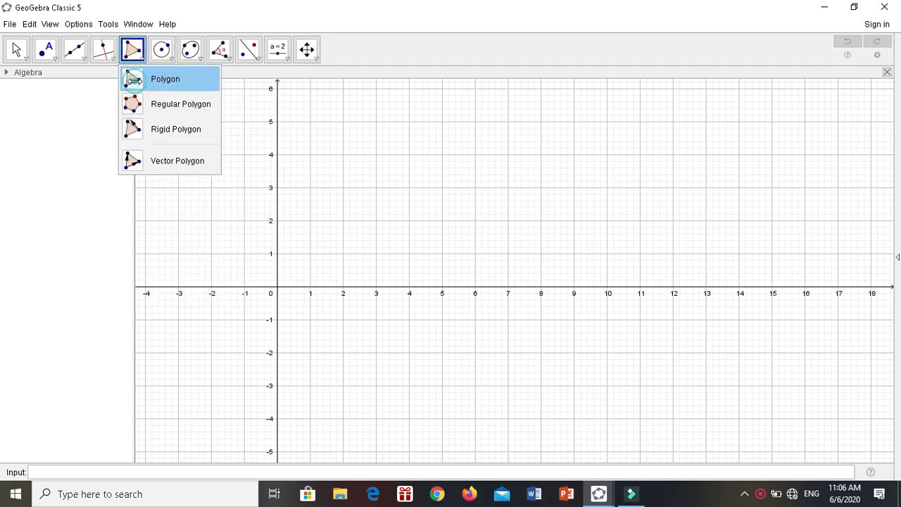
pyautogui.click(144, 78)
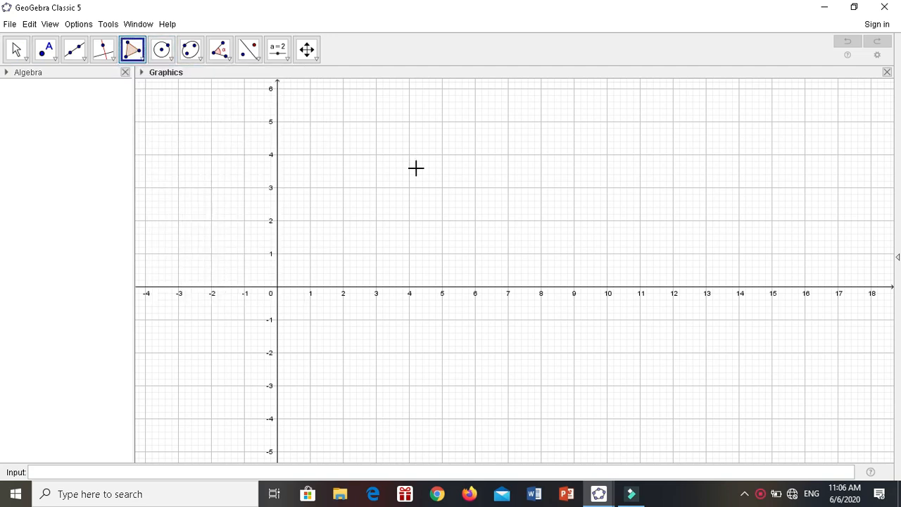
pyautogui.click(375, 121)
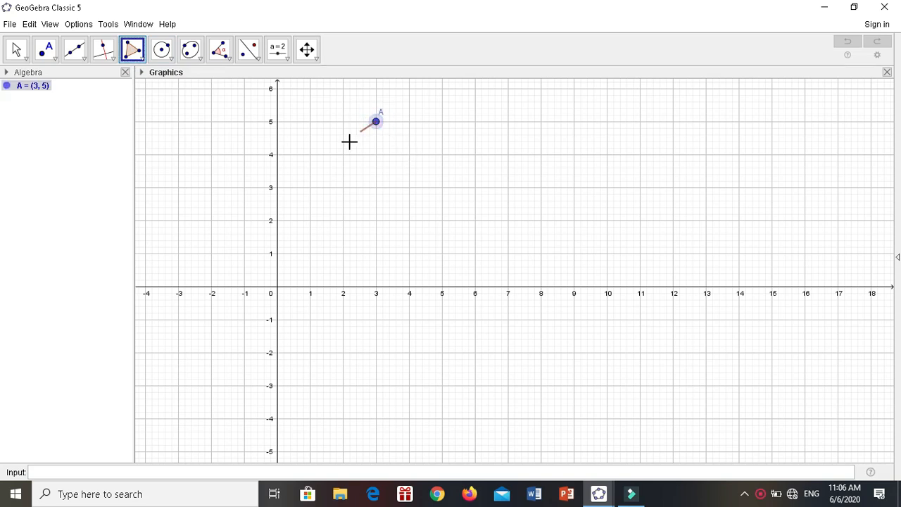
pyautogui.click(310, 186)
pyautogui.click(375, 187)
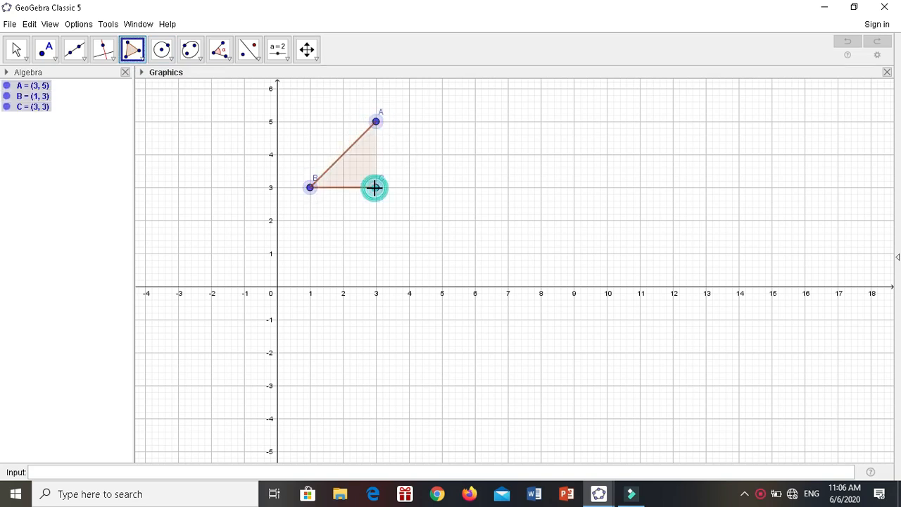
pyautogui.click(376, 122)
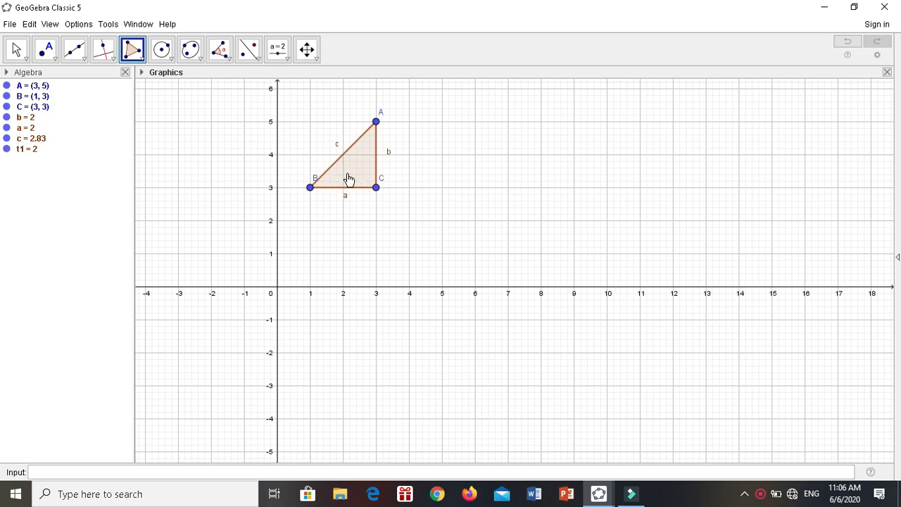
# Step: Draw a mirrored triangle below the first one through B, a new point at (3, 1) and C
pyautogui.click(311, 189)
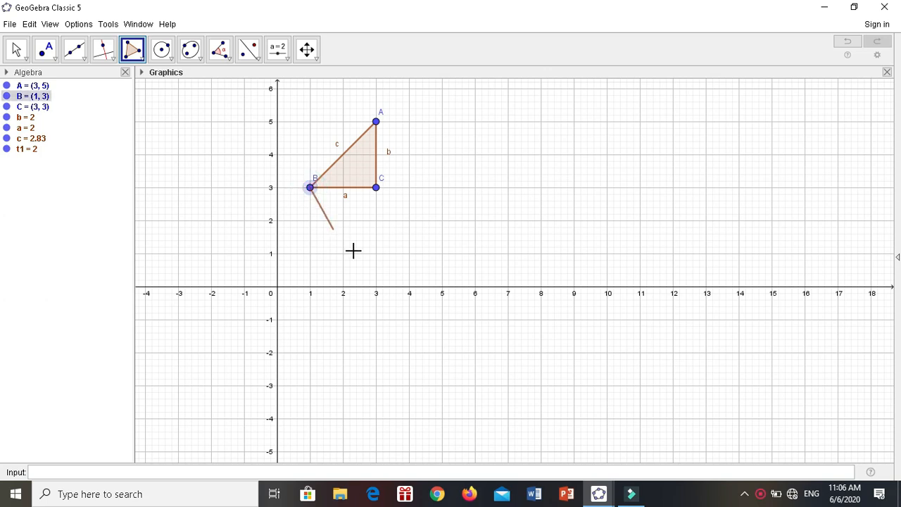
pyautogui.click(374, 253)
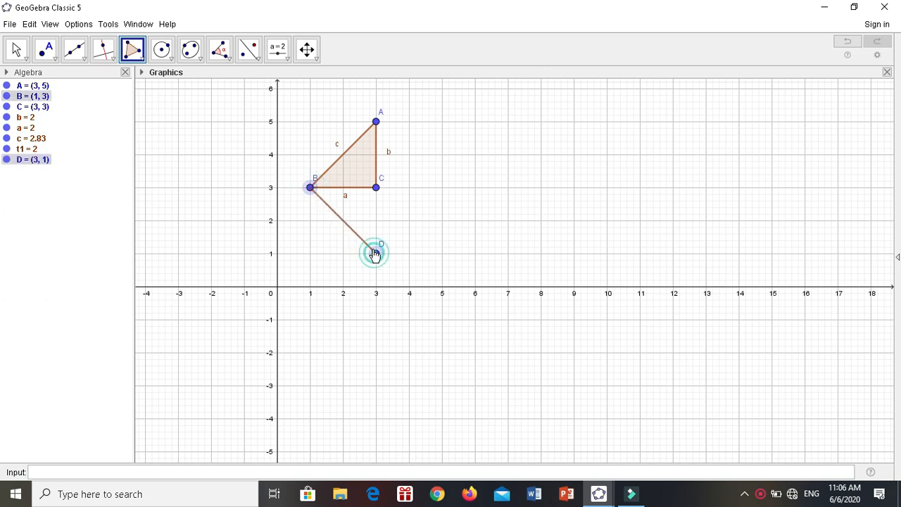
pyautogui.click(376, 187)
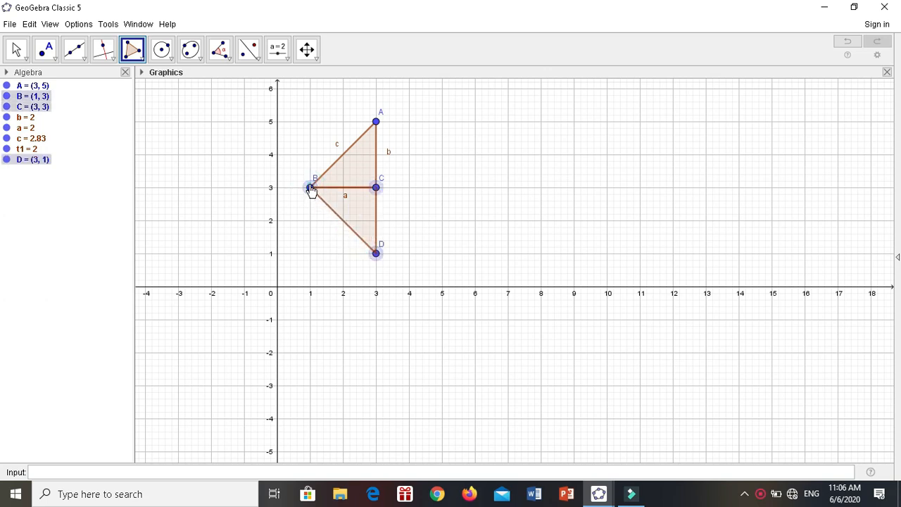
pyautogui.click(311, 187)
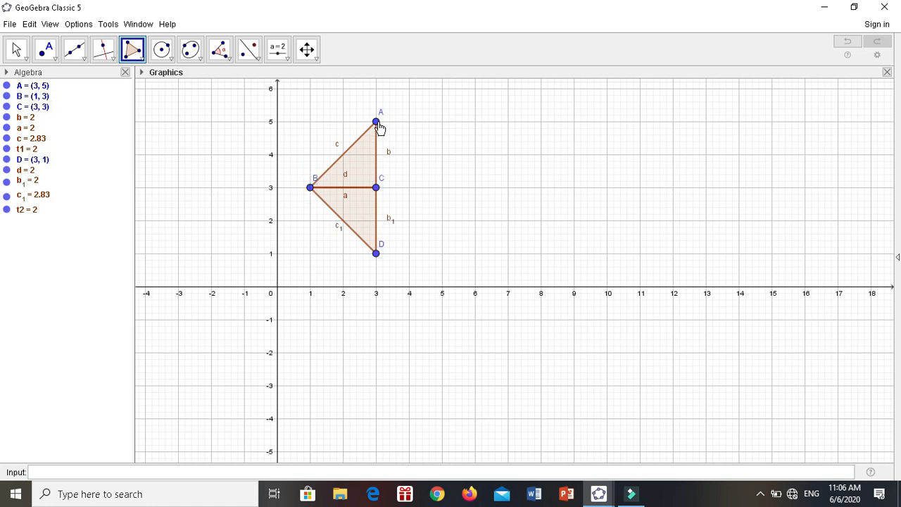
# Step: Draw a third triangle through A, a new point at (7, 3) and C
pyautogui.click(377, 122)
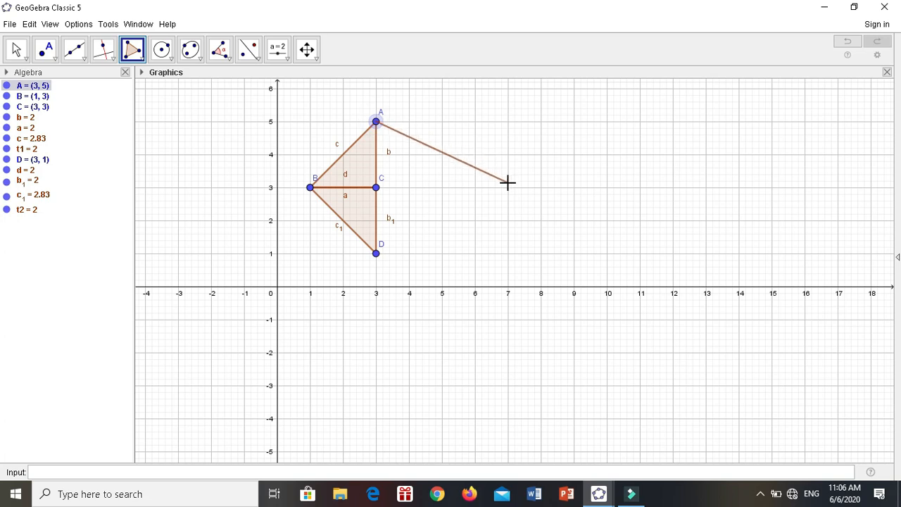
pyautogui.click(507, 187)
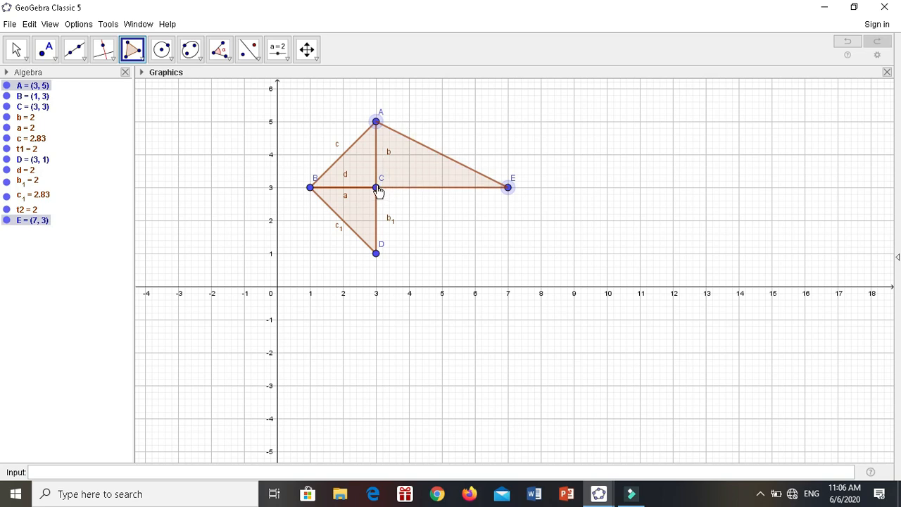
pyautogui.click(377, 187)
pyautogui.click(375, 120)
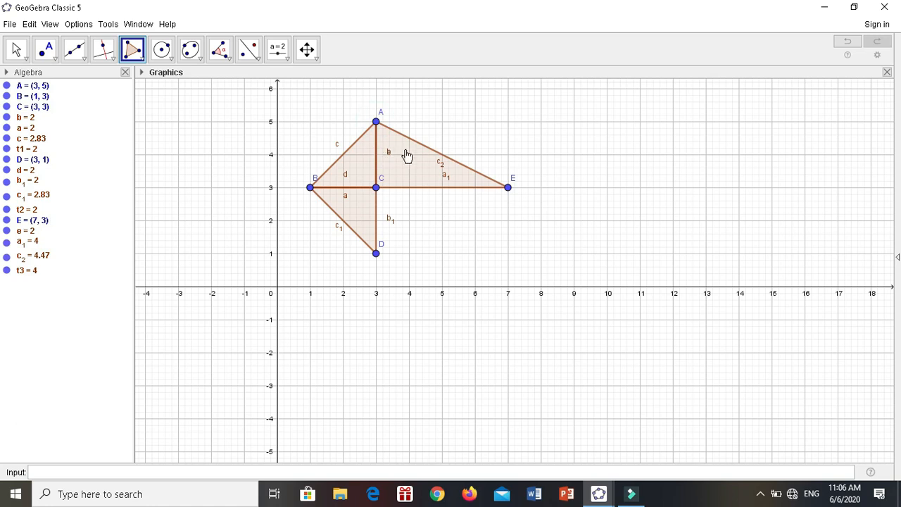
# Step: Complete the kite with a fourth triangle through points C, E and D
pyautogui.click(377, 188)
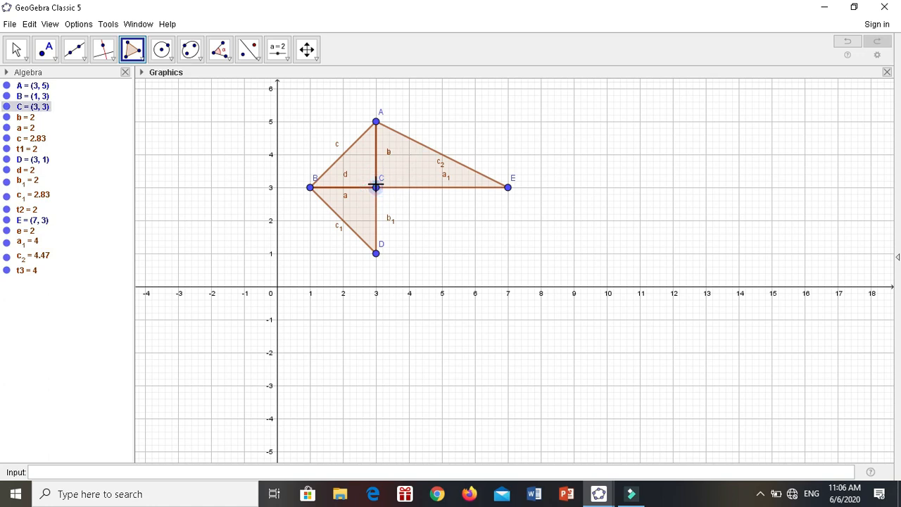
pyautogui.click(507, 189)
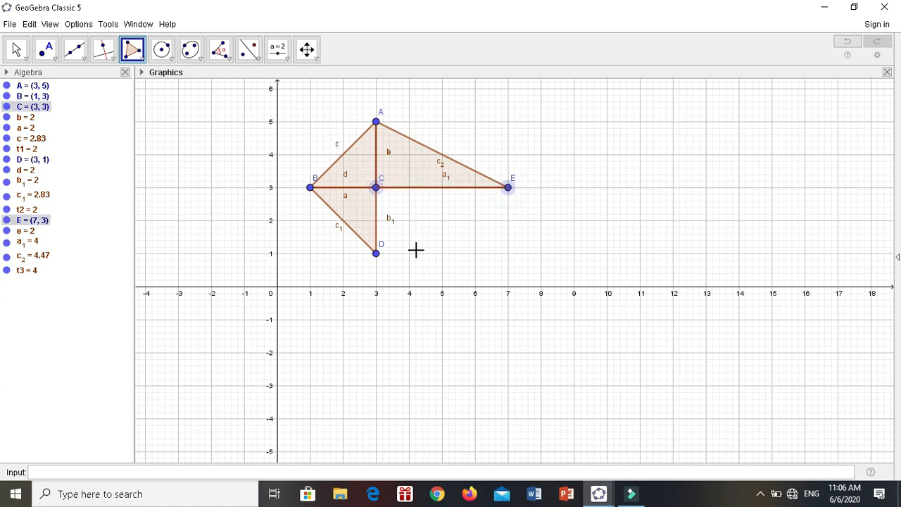
pyautogui.click(376, 254)
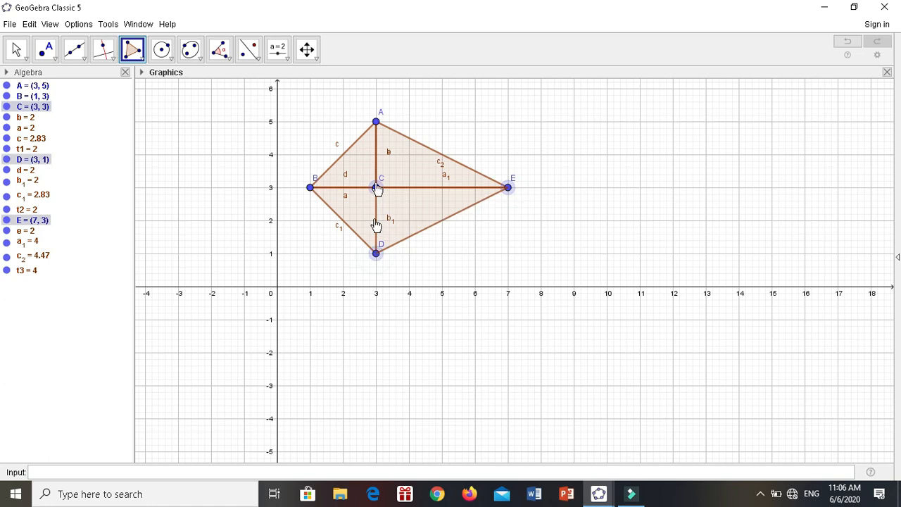
pyautogui.click(377, 187)
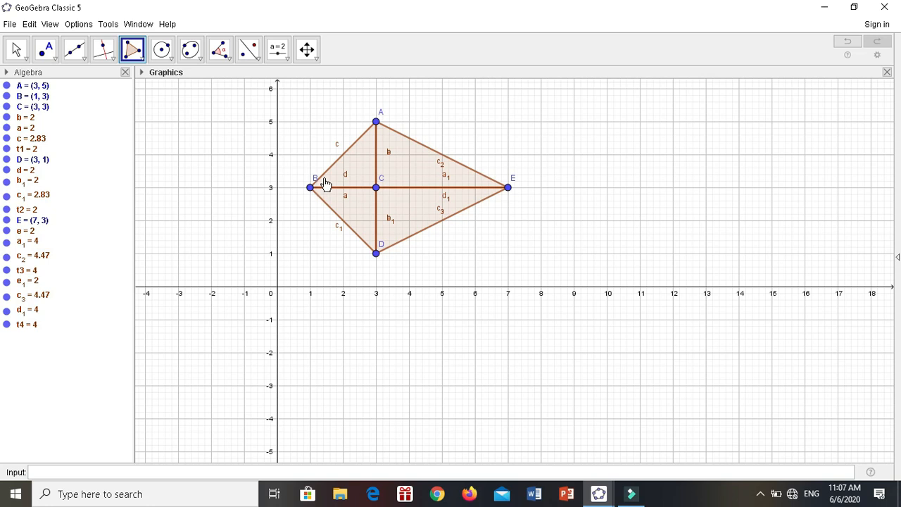
# Step: Create the midpoint of segment AB with the Midpoint or Center tool
pyautogui.click(53, 57)
pyautogui.click(51, 184)
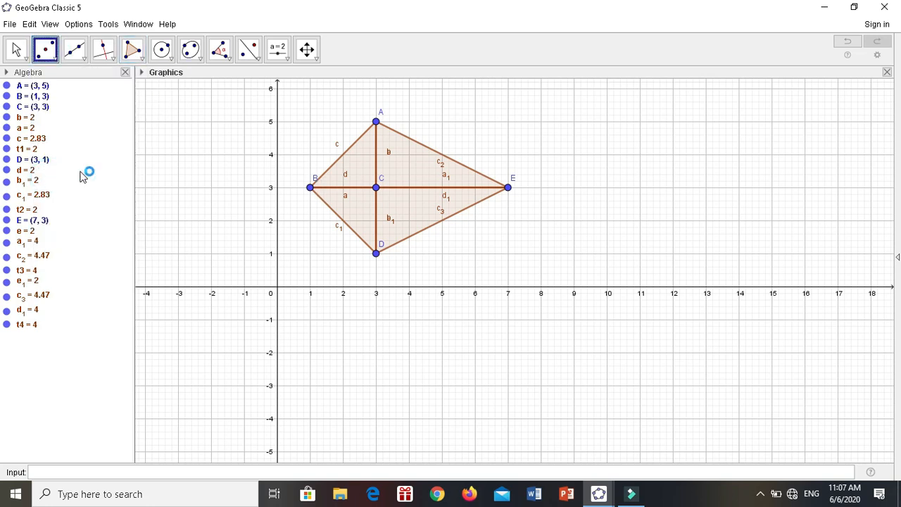
pyautogui.click(343, 156)
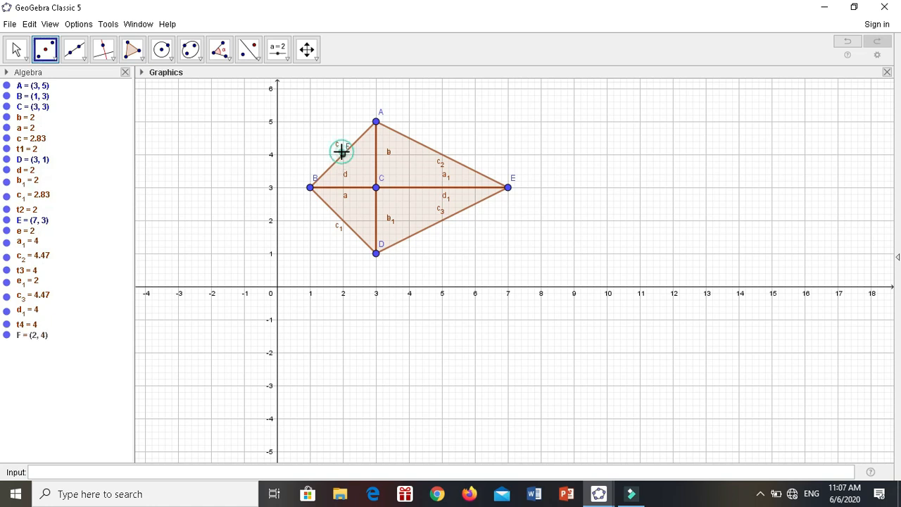
# Step: Create an angle slider named α beyond the kite near (9, 5), with minimum 0° and increment 1°
pyautogui.click(288, 53)
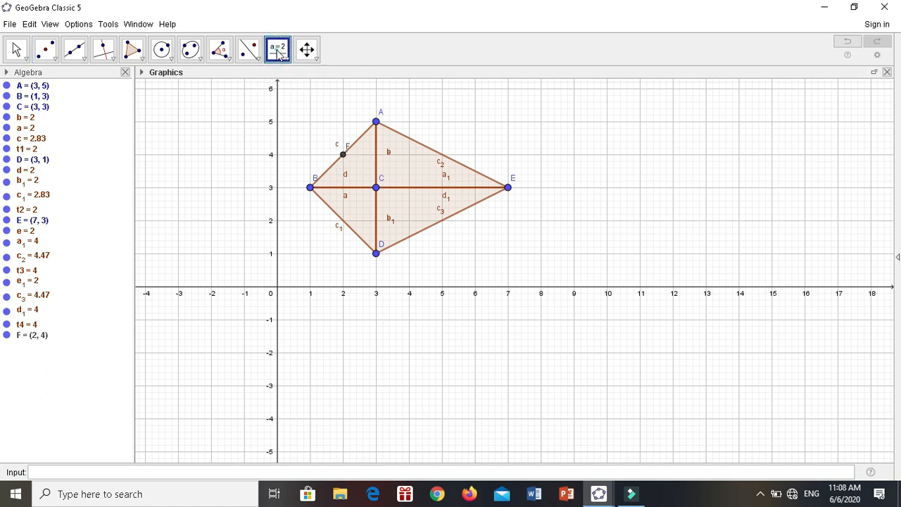
pyautogui.click(573, 122)
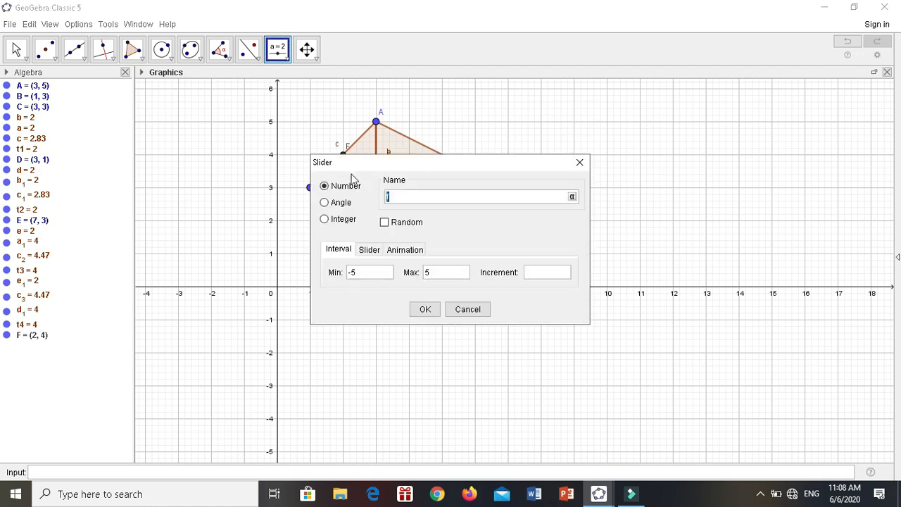
pyautogui.click(325, 203)
pyautogui.click(572, 198)
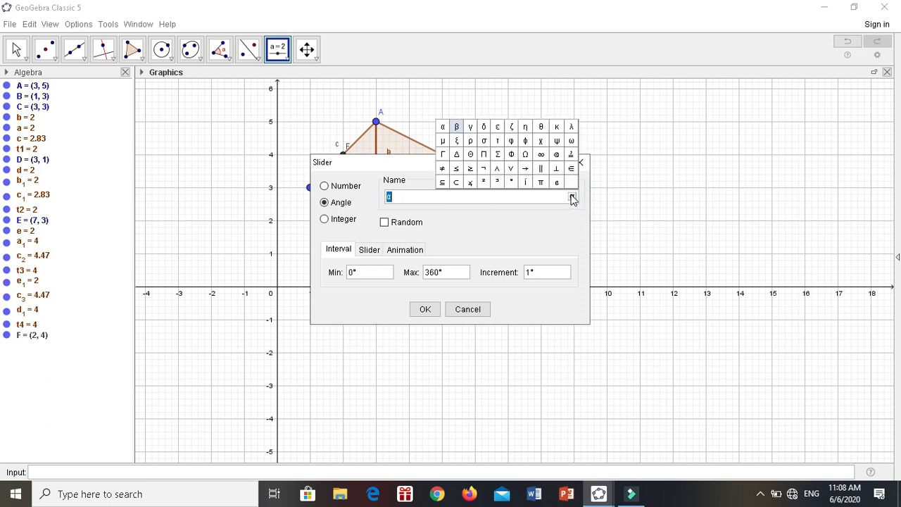
pyautogui.click(440, 126)
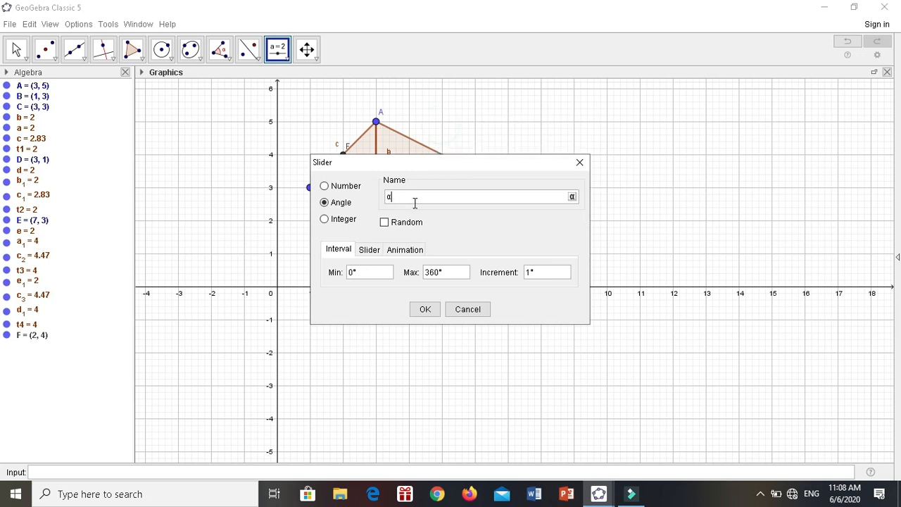
pyautogui.click(432, 275)
pyautogui.click(426, 310)
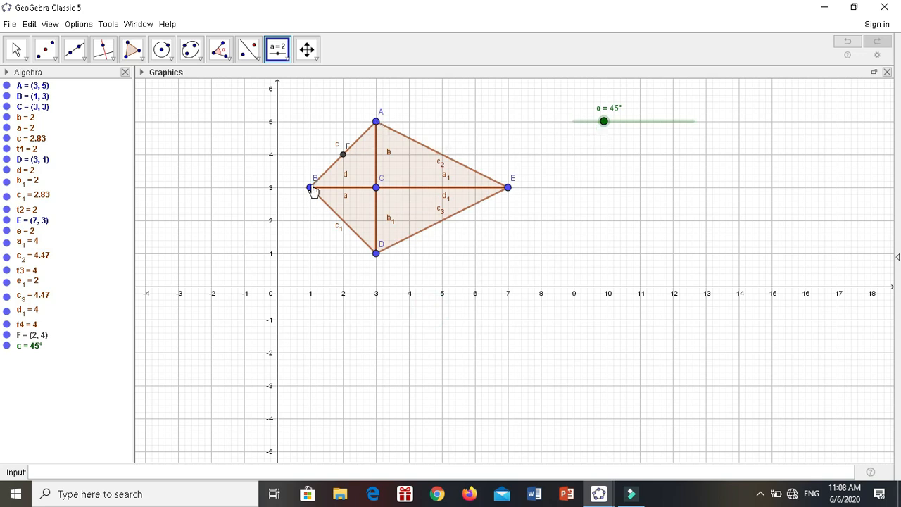
# Step: Rotate triangle ABC clockwise by angle α around midpoint F, and set slider α to 0°
pyautogui.click(260, 61)
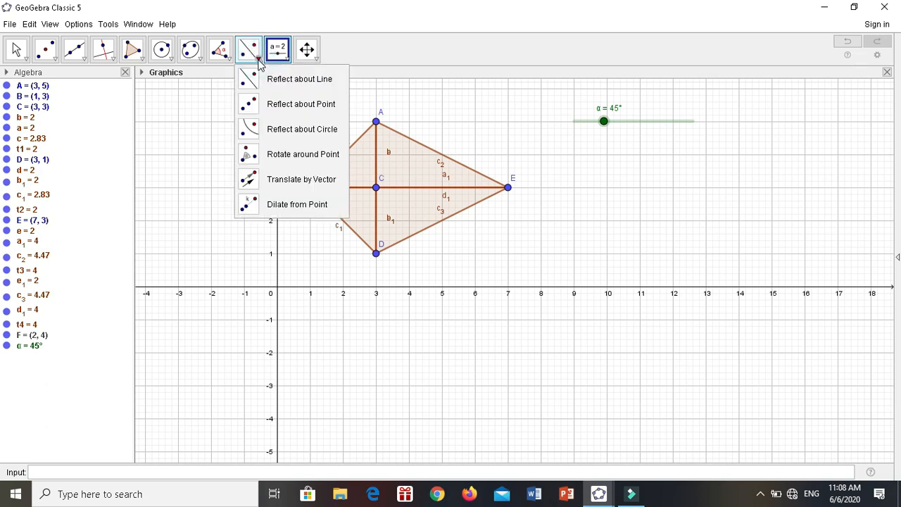
pyautogui.click(251, 156)
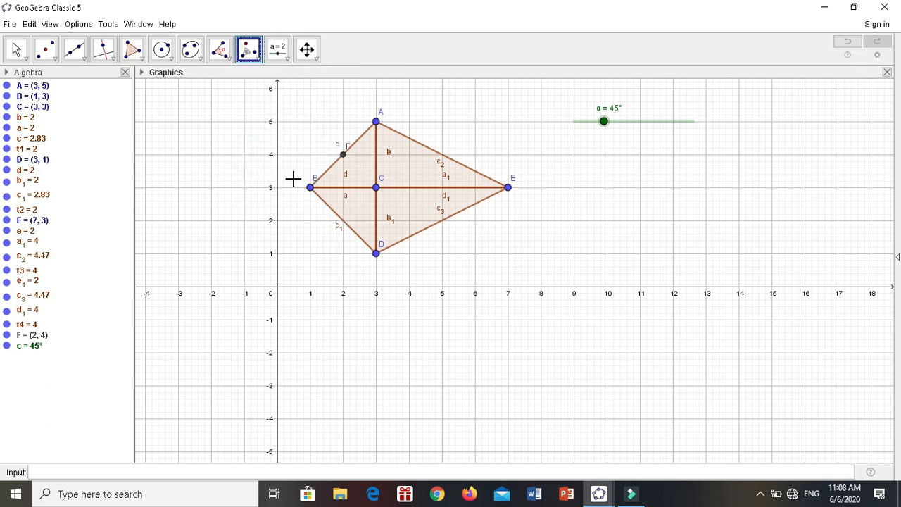
pyautogui.click(348, 168)
pyautogui.click(343, 155)
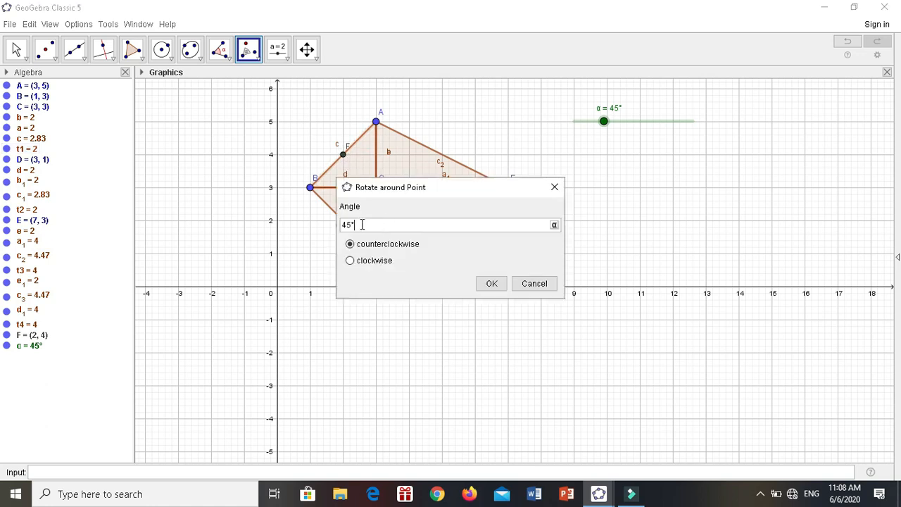
pyautogui.moveTo(358, 225); pyautogui.dragTo(343, 227)
pyautogui.click(553, 225)
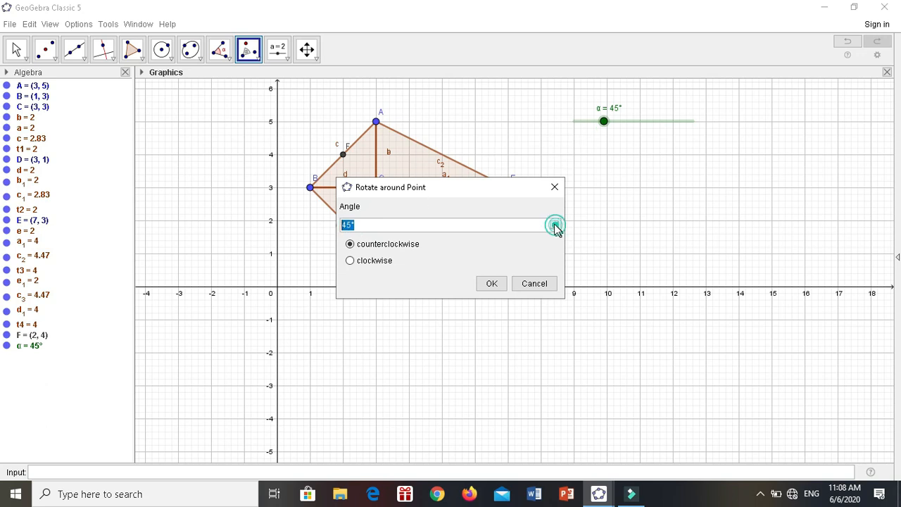
pyautogui.click(424, 156)
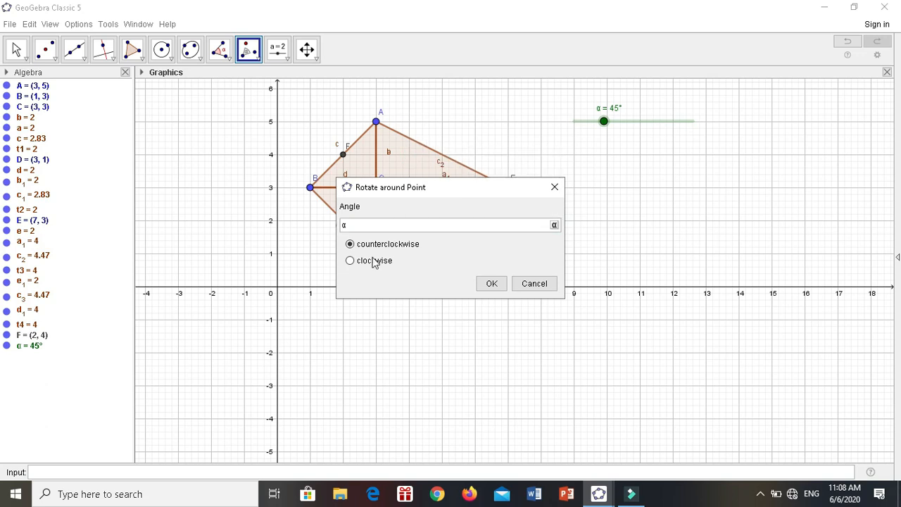
pyautogui.click(351, 261)
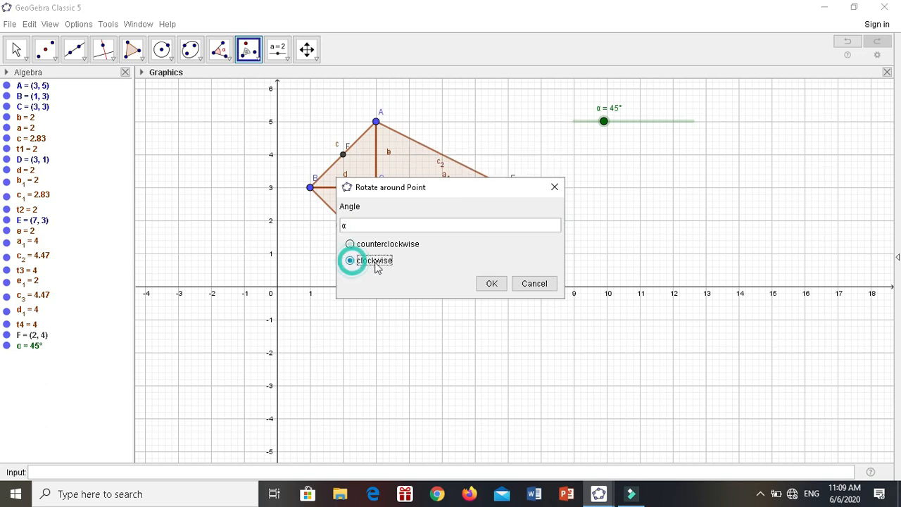
pyautogui.click(491, 283)
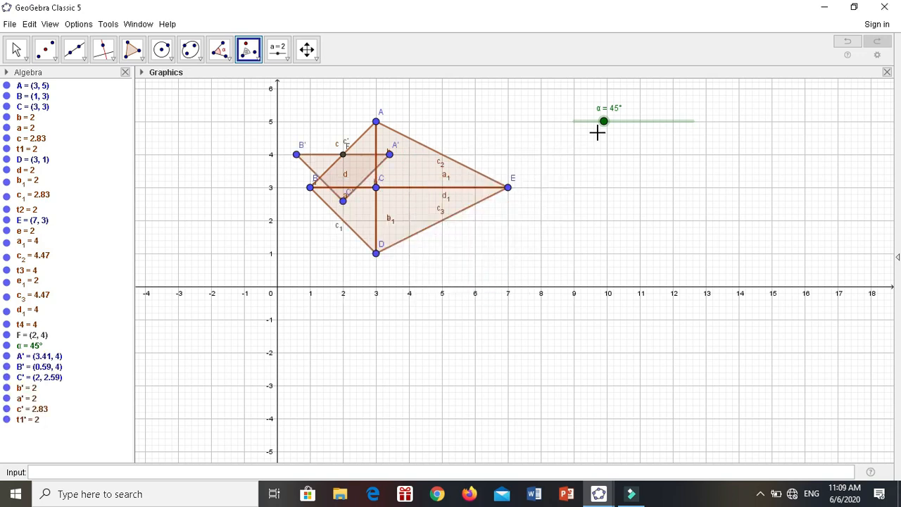
pyautogui.click(604, 124)
pyautogui.moveTo(604, 124); pyautogui.dragTo(555, 135)
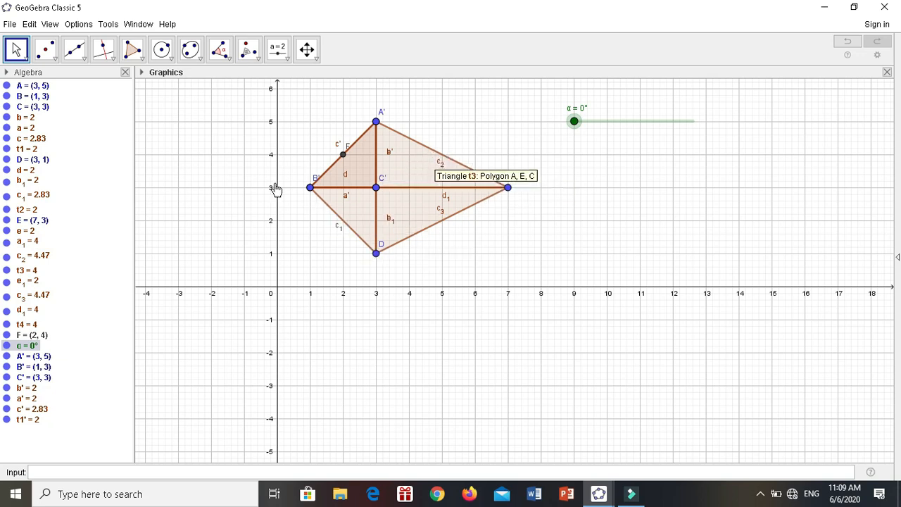
# Step: Create the midpoint of segment BD and rotate triangle BCD clockwise by angle α around that midpoint
pyautogui.click(45, 51)
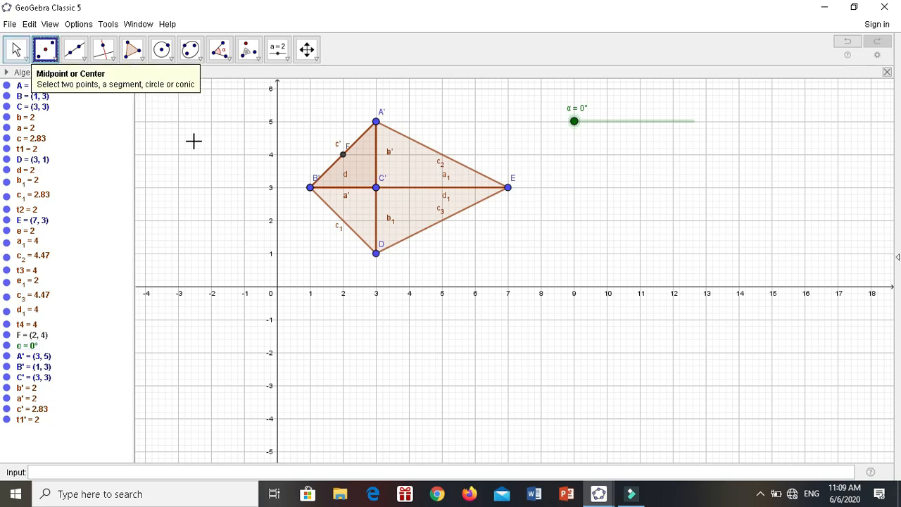
pyautogui.click(340, 220)
pyautogui.click(251, 53)
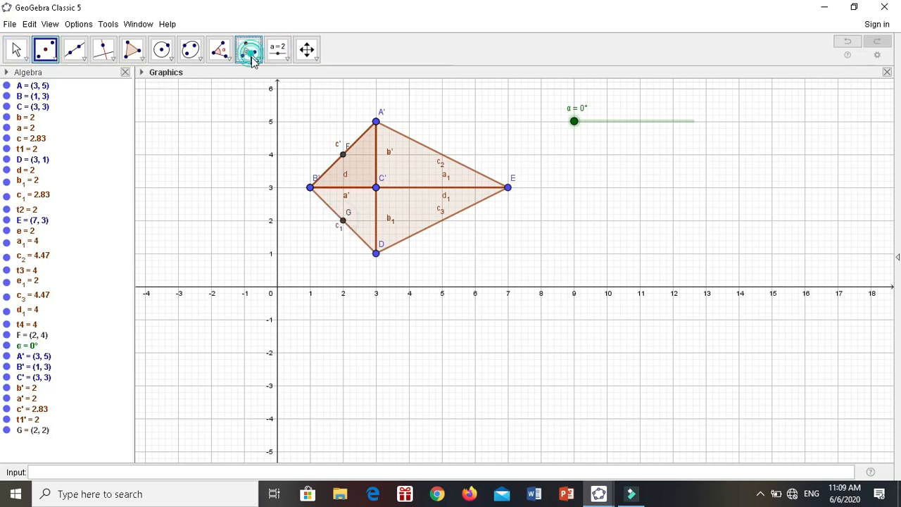
pyautogui.click(258, 63)
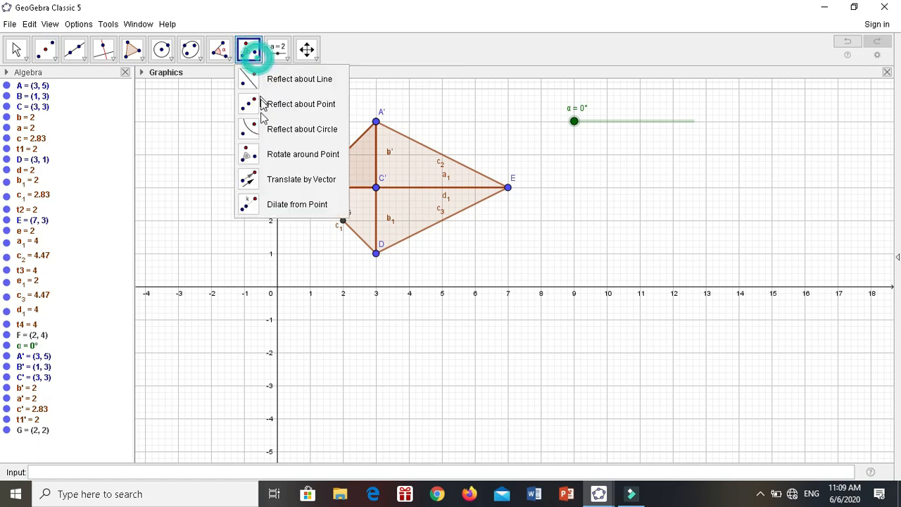
pyautogui.click(268, 161)
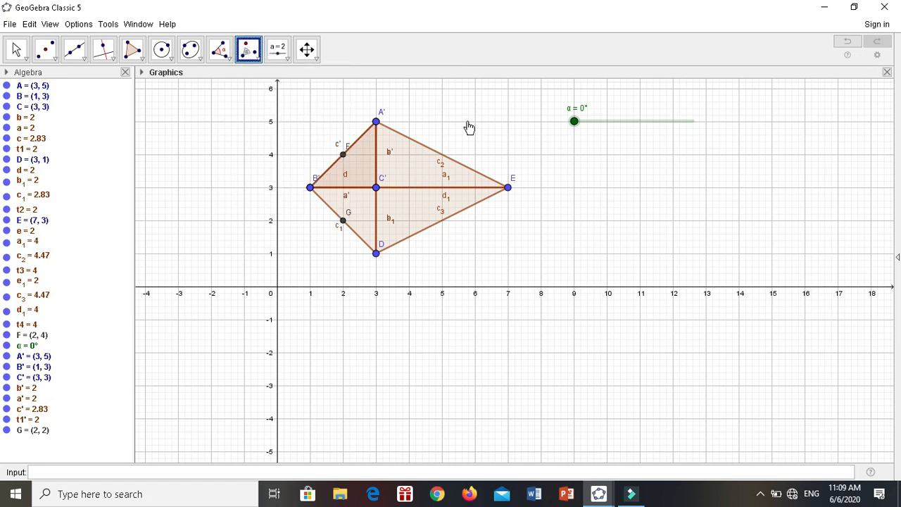
pyautogui.click(367, 208)
pyautogui.click(343, 220)
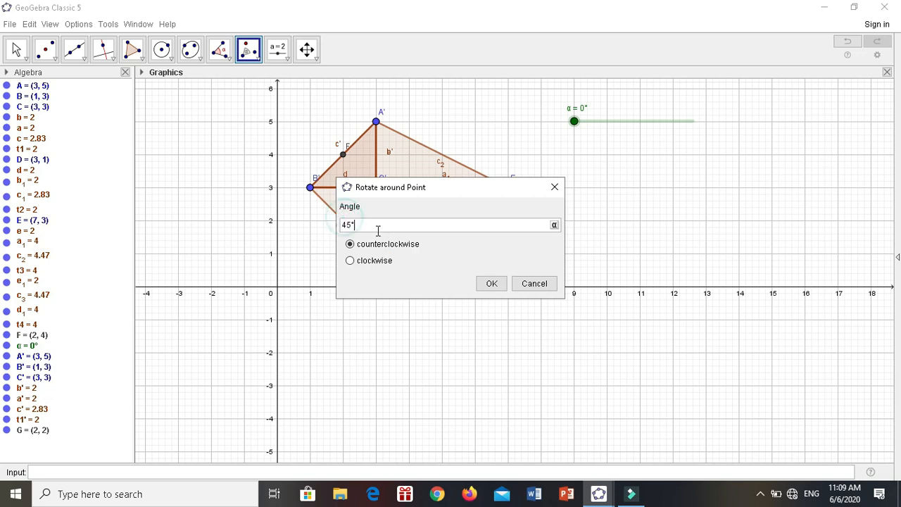
pyautogui.doubleClick(354, 224)
pyautogui.click(553, 226)
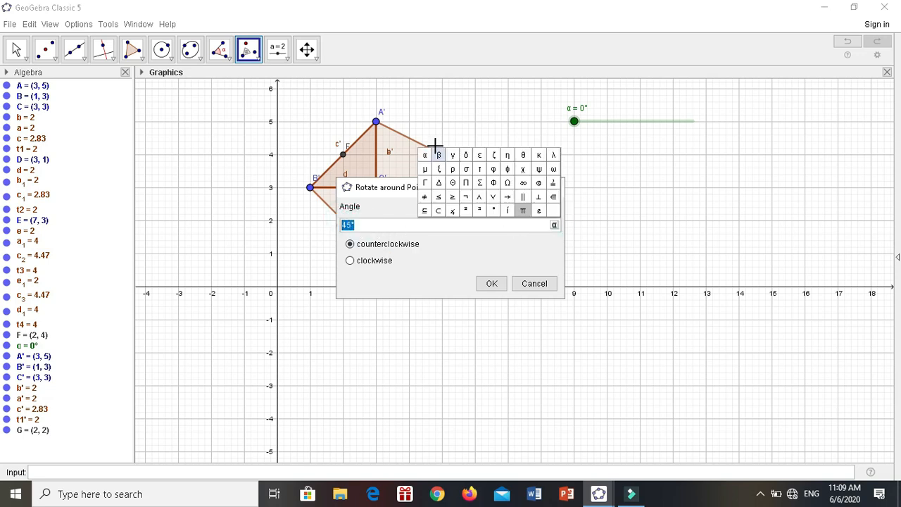
pyautogui.click(424, 154)
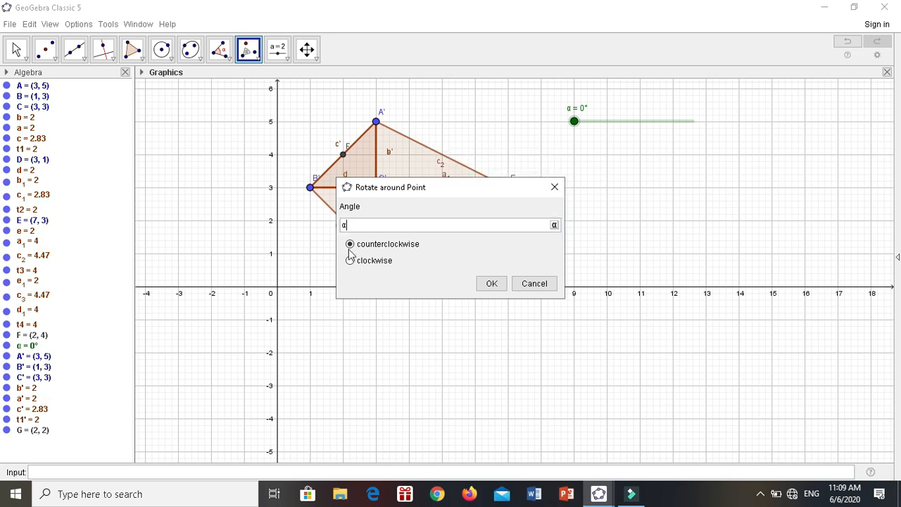
pyautogui.click(350, 260)
pyautogui.click(489, 285)
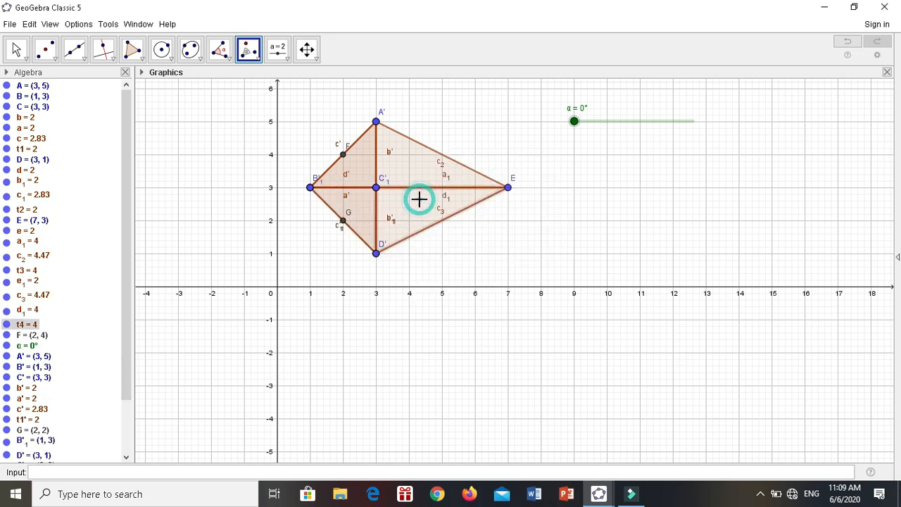
# Step: Create the midpoint of segment DE and rotate triangle CED clockwise by angle α around it
pyautogui.click(46, 56)
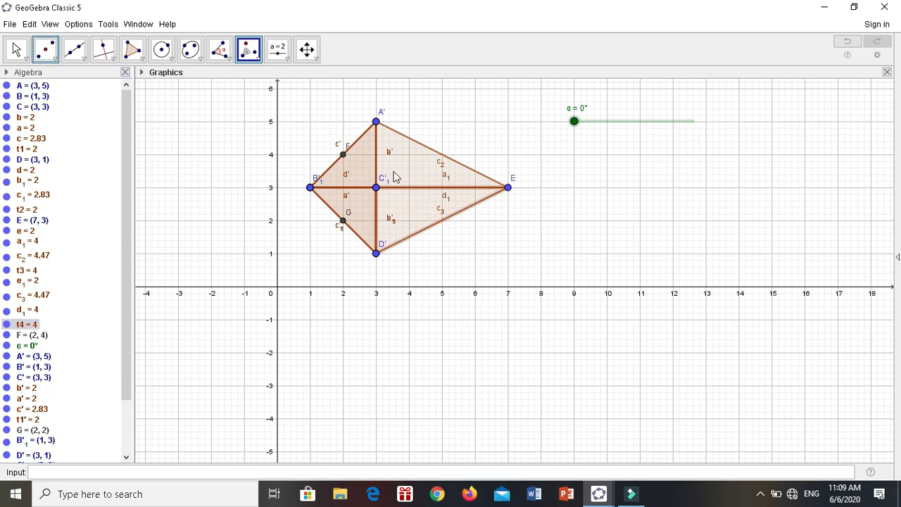
pyautogui.click(442, 221)
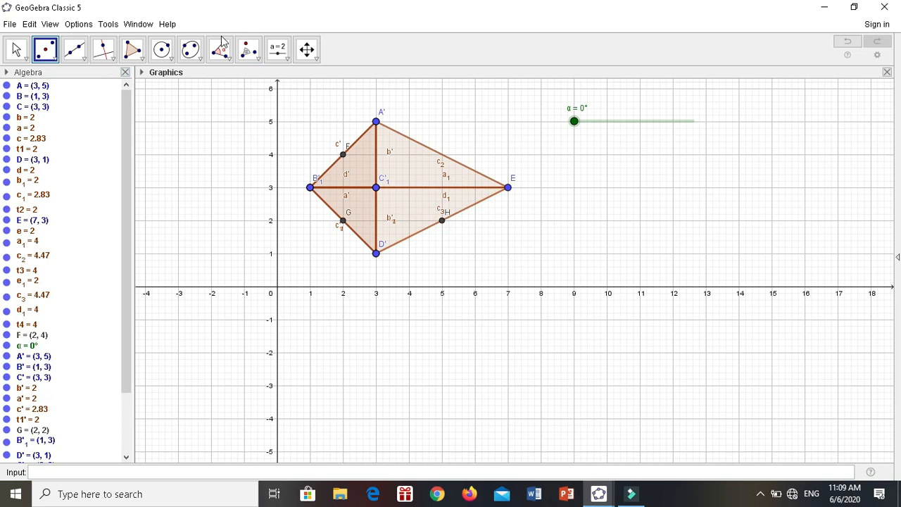
pyautogui.click(249, 51)
pyautogui.click(409, 209)
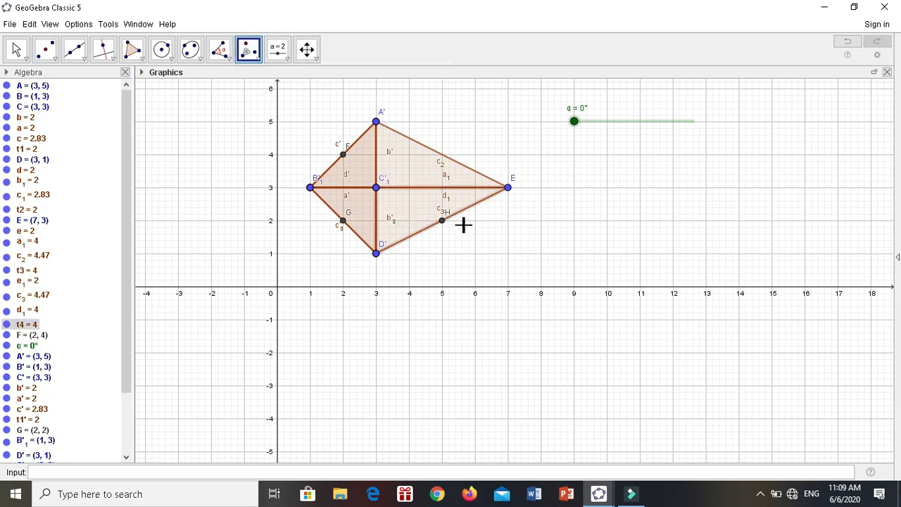
pyautogui.click(442, 221)
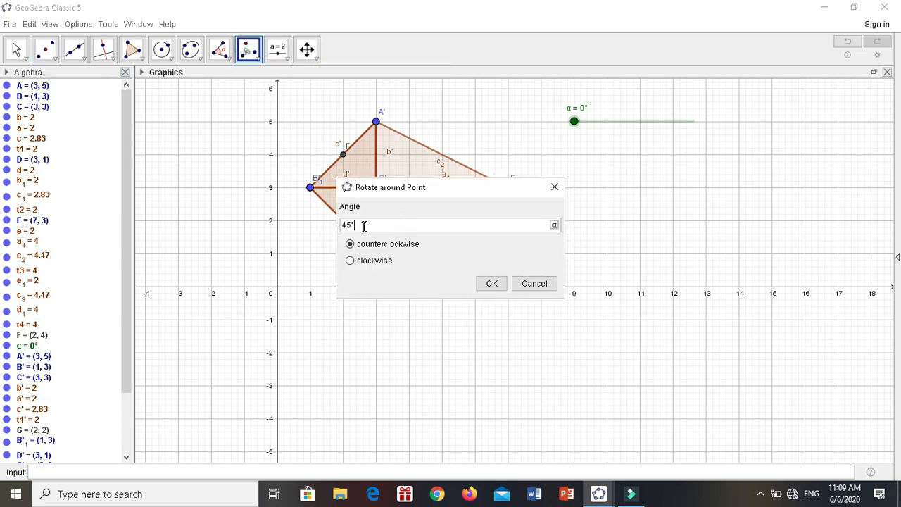
pyautogui.moveTo(356, 225); pyautogui.dragTo(335, 225)
pyautogui.click(553, 225)
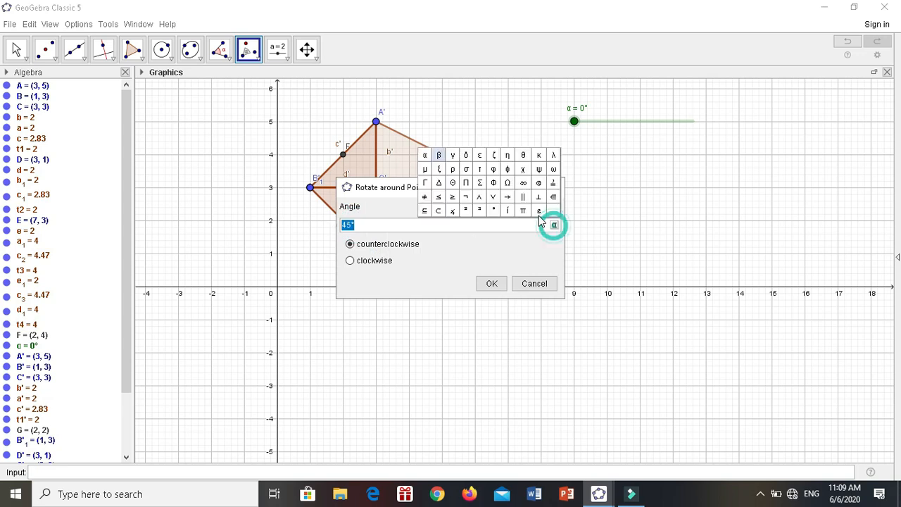
pyautogui.click(426, 154)
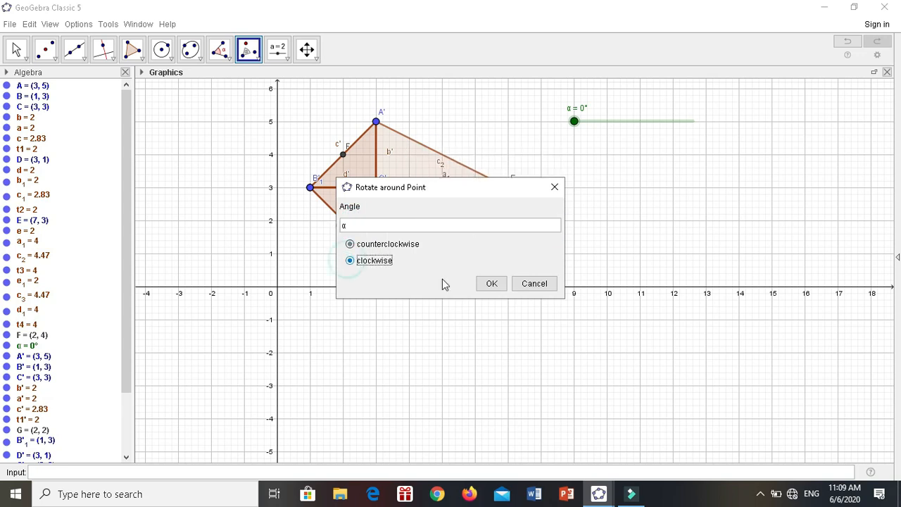
pyautogui.click(492, 285)
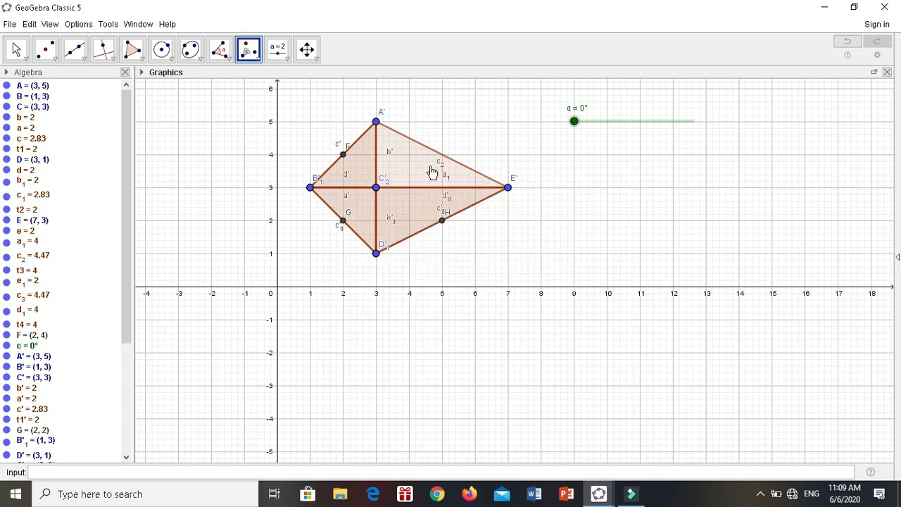
pyautogui.click(44, 50)
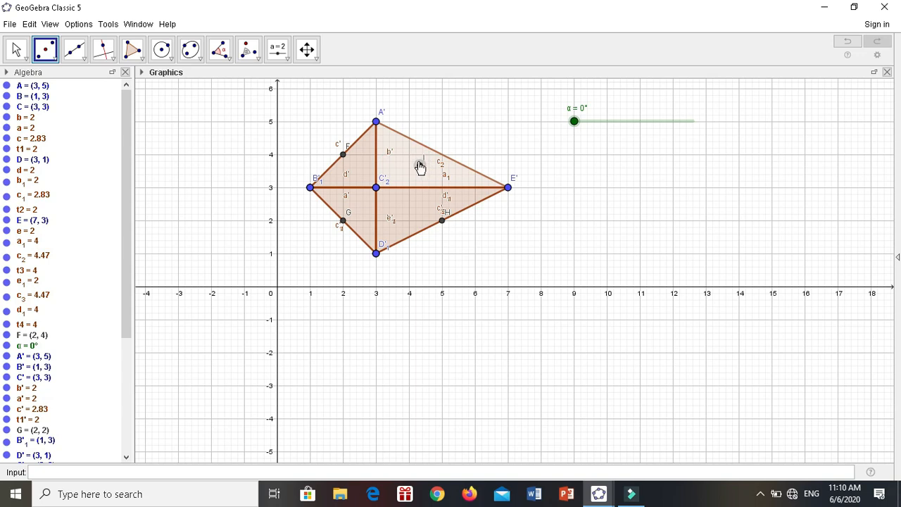
pyautogui.click(416, 162)
pyautogui.rightClick(420, 169)
pyautogui.click(441, 206)
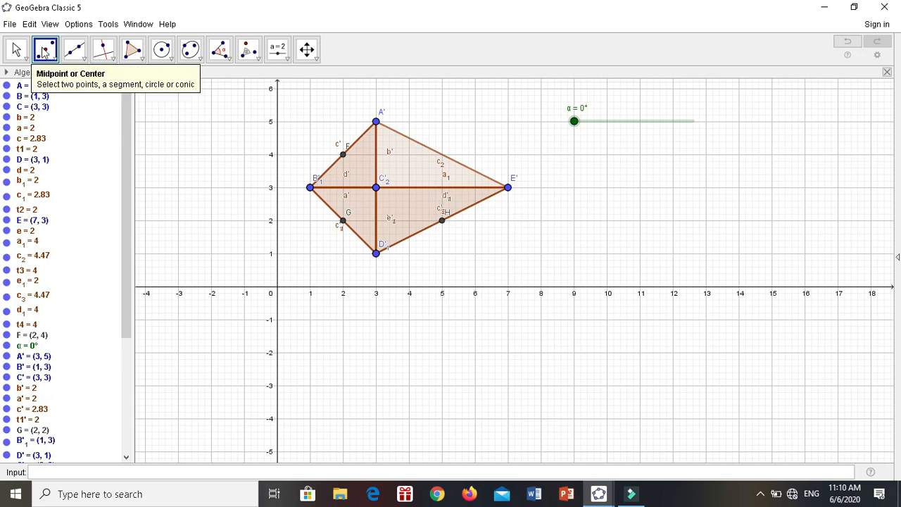
# Step: Create the midpoint of segment AE and rotate triangle AEC clockwise by angle α around that point
pyautogui.click(432, 149)
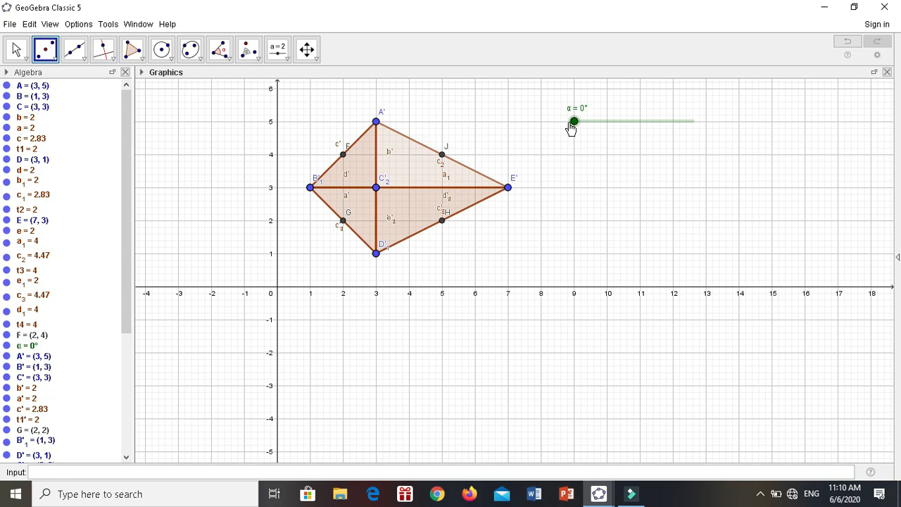
pyautogui.click(252, 52)
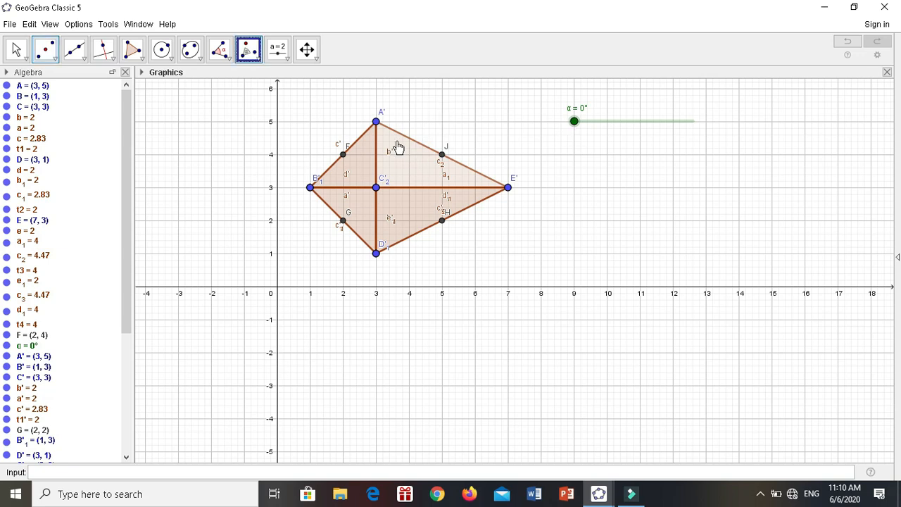
pyautogui.click(441, 156)
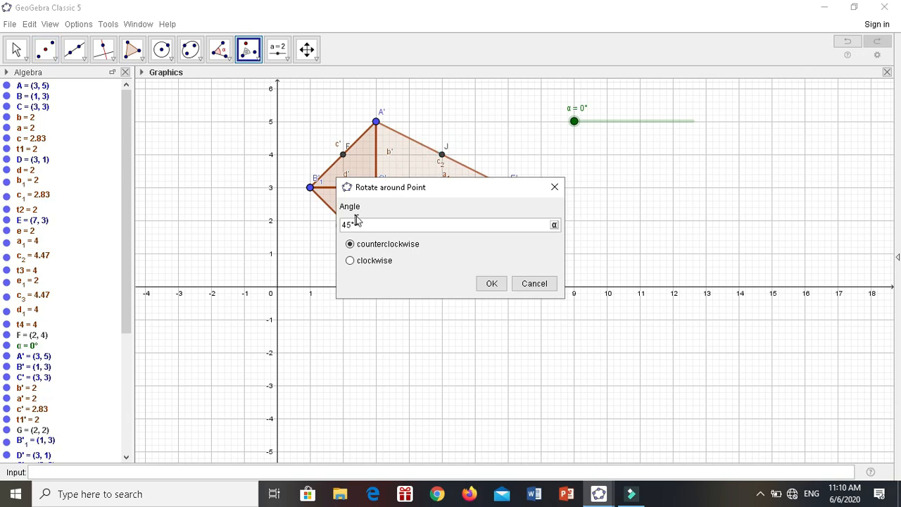
pyautogui.moveTo(345, 224); pyautogui.dragTo(474, 221)
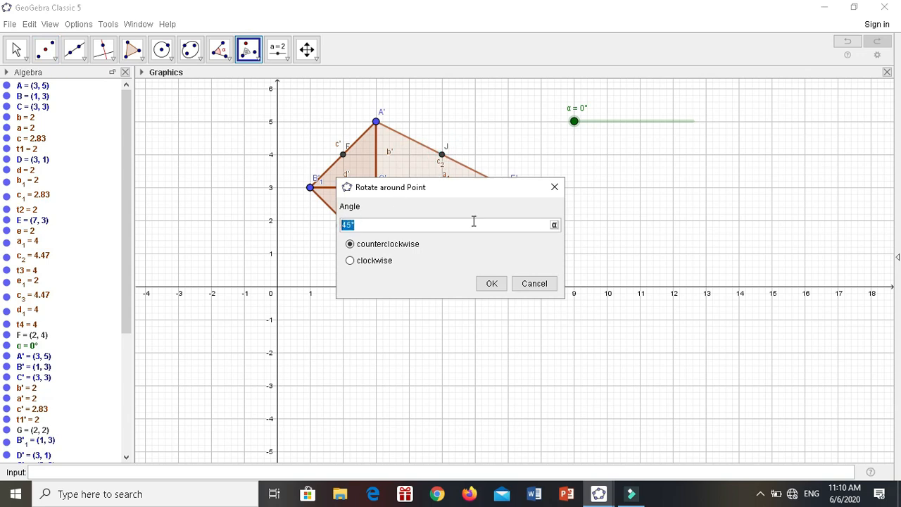
pyautogui.click(556, 225)
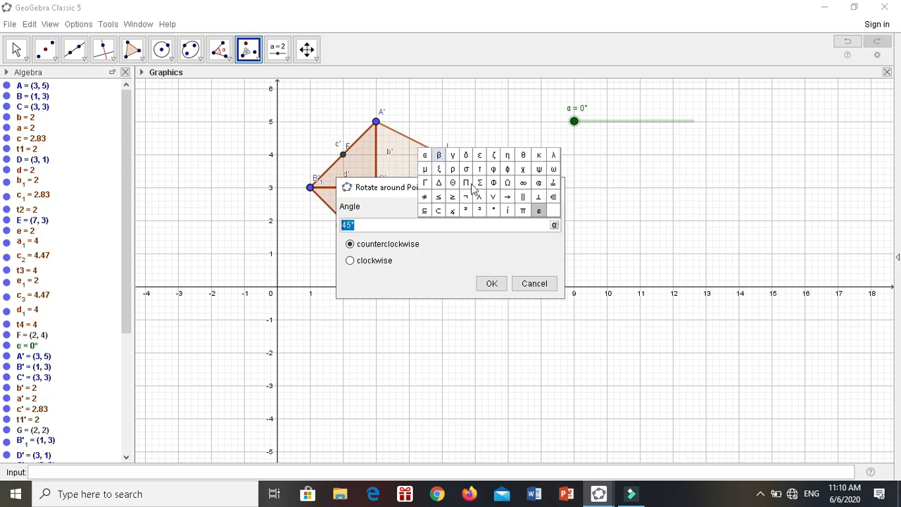
pyautogui.click(425, 155)
pyautogui.click(351, 261)
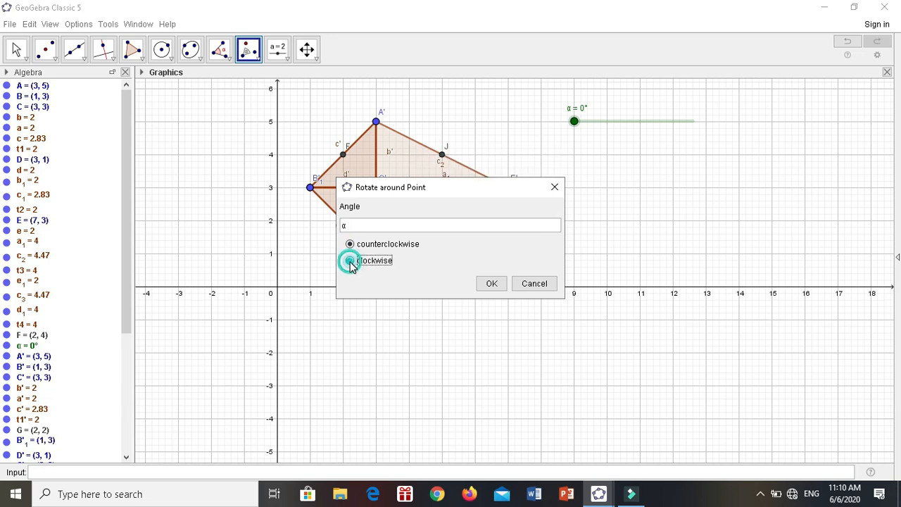
pyautogui.click(495, 283)
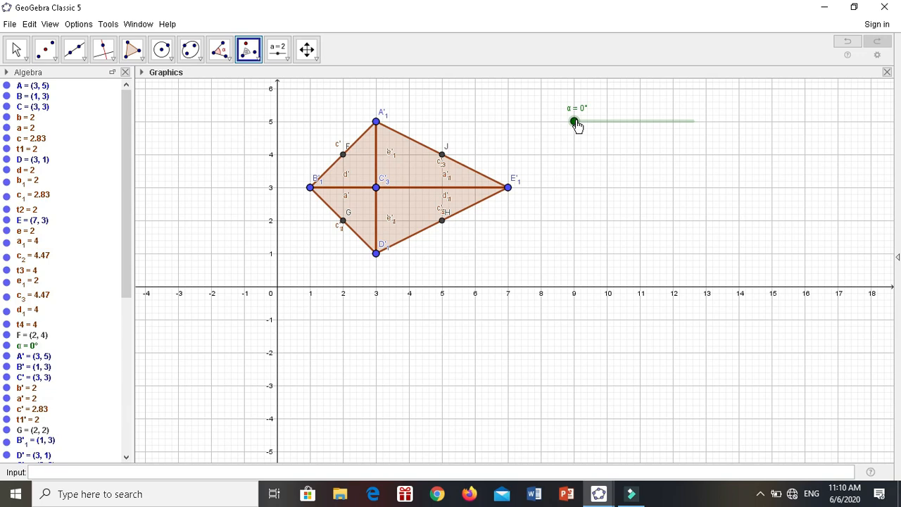
# Step: Move slider α through its range to turn the four triangles about their side midpoints
pyautogui.press('Escape')
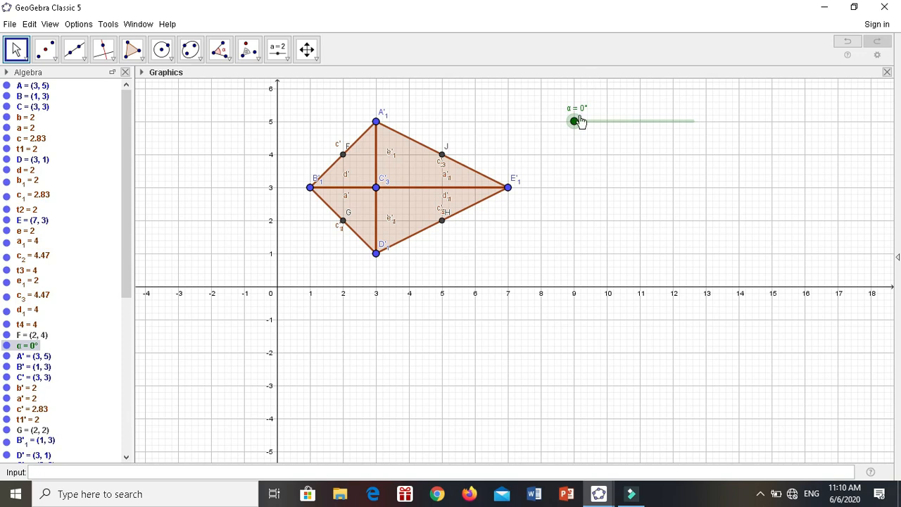
pyautogui.press('Right')
pyautogui.moveTo(718, 136); pyautogui.dragTo(518, 135)
pyautogui.click(711, 140)
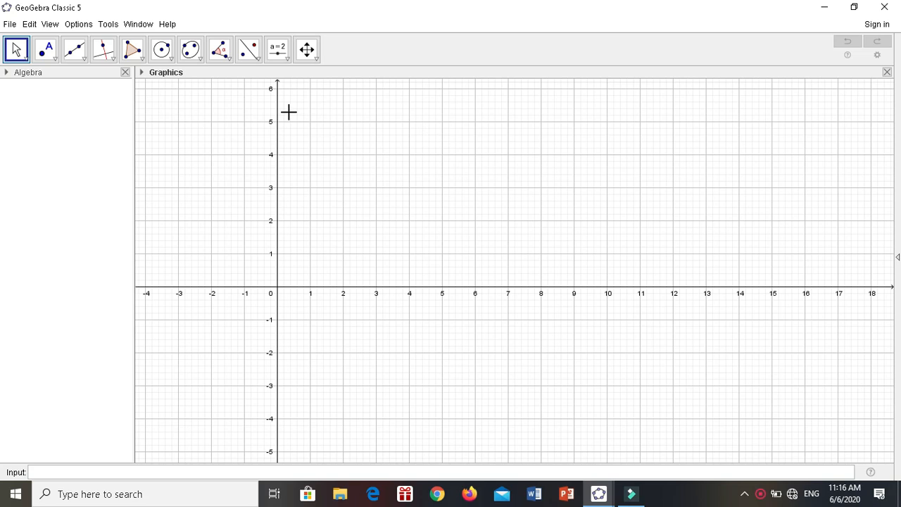
# Step: Draw triangle ABC with the Polygon tool through A (5, 5), B (3, 3) and C (7, 3)
pyautogui.click(134, 56)
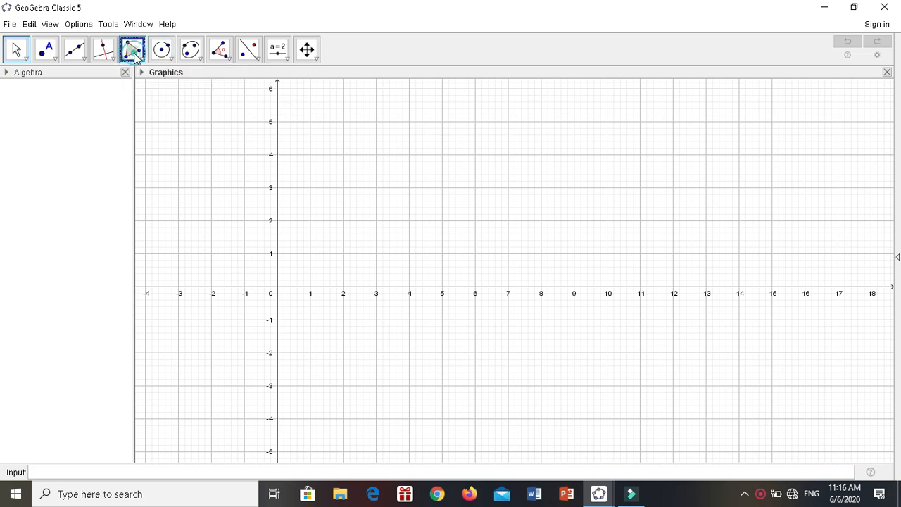
pyautogui.click(442, 121)
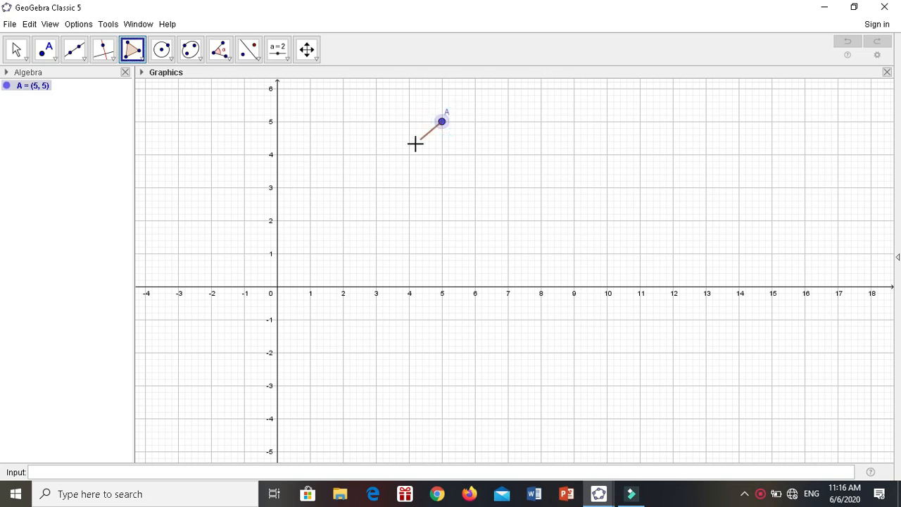
pyautogui.click(376, 187)
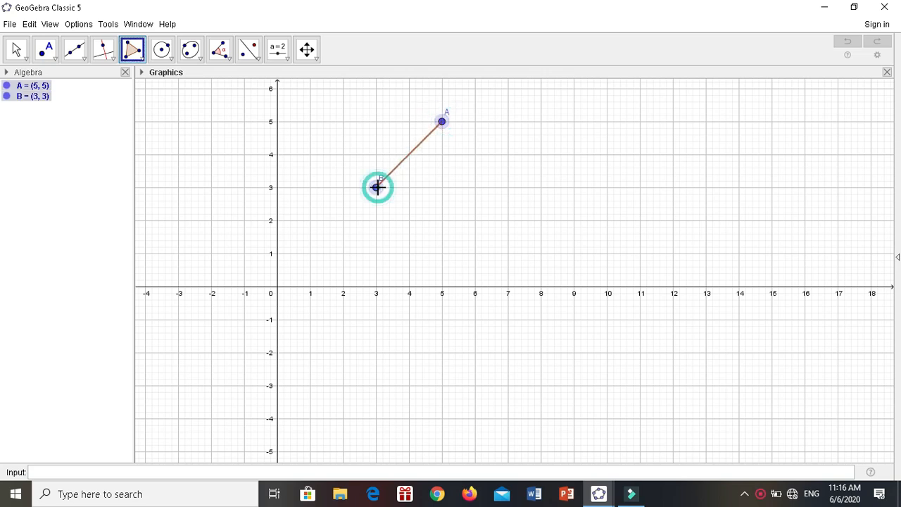
pyautogui.click(507, 187)
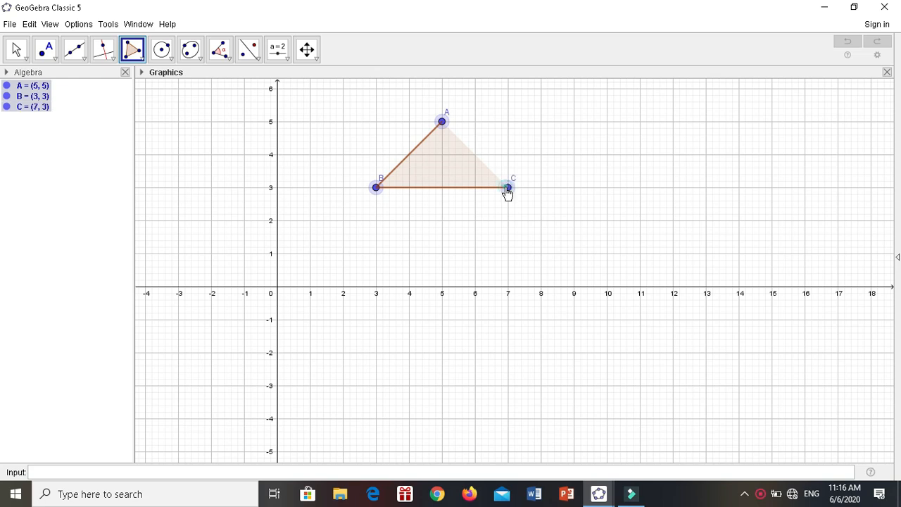
pyautogui.click(440, 121)
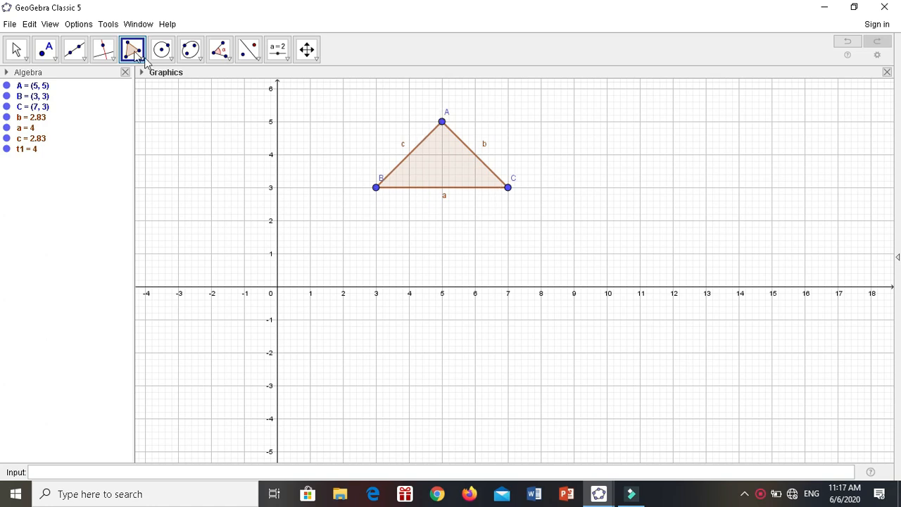
# Step: Create the midpoint of base BC of the triangle with the Midpoint or Center tool
pyautogui.click(55, 60)
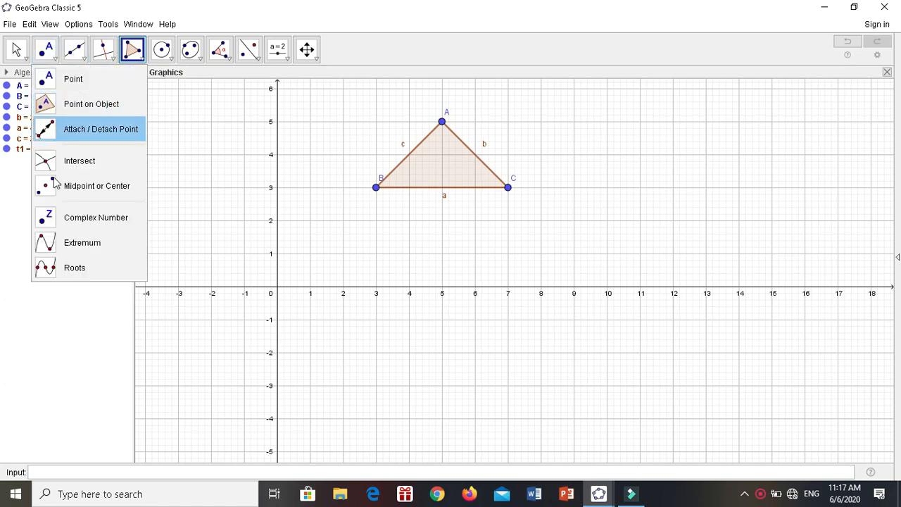
pyautogui.click(50, 192)
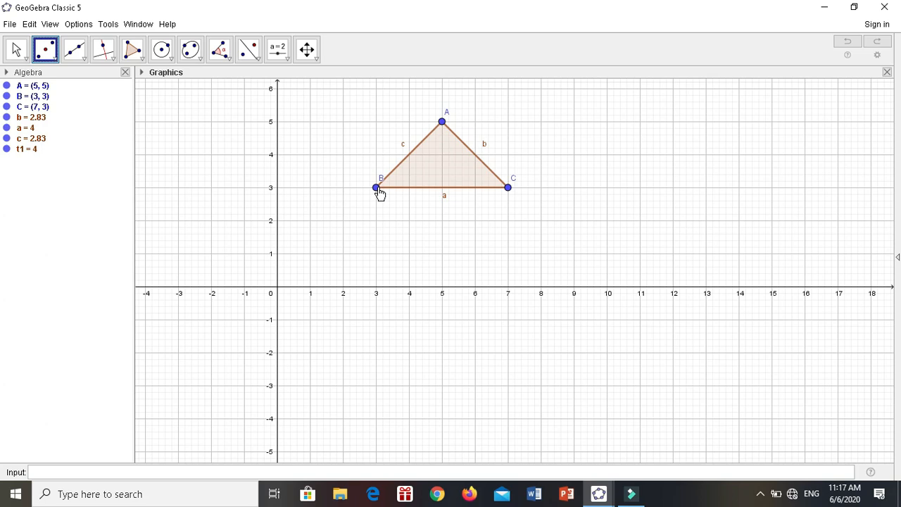
pyautogui.click(442, 187)
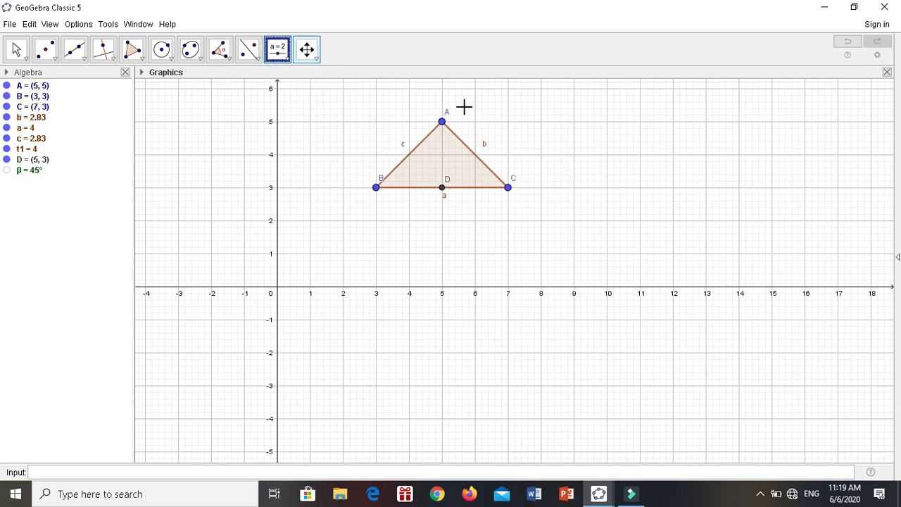
# Step: Create an angle slider named β with a range from 0° to 180° and an increment of 1°
pyautogui.click(550, 135)
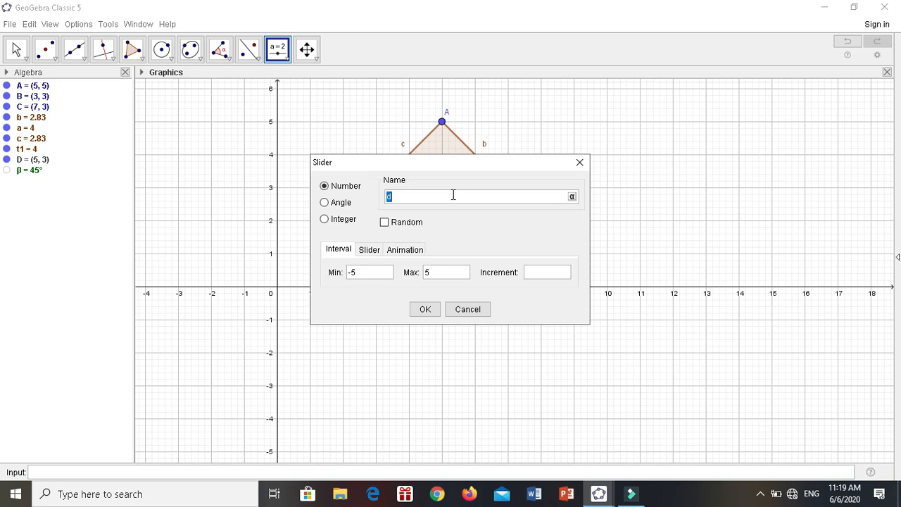
pyautogui.click(324, 204)
pyautogui.click(572, 196)
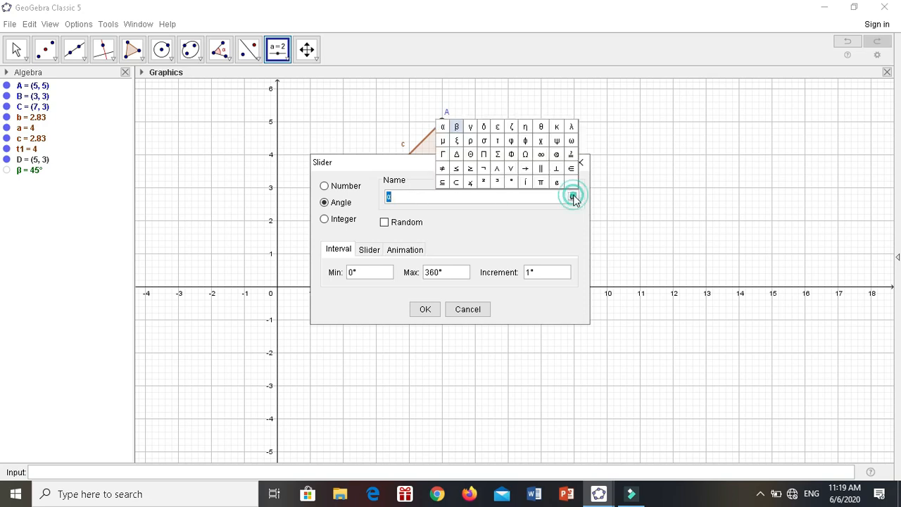
pyautogui.click(456, 127)
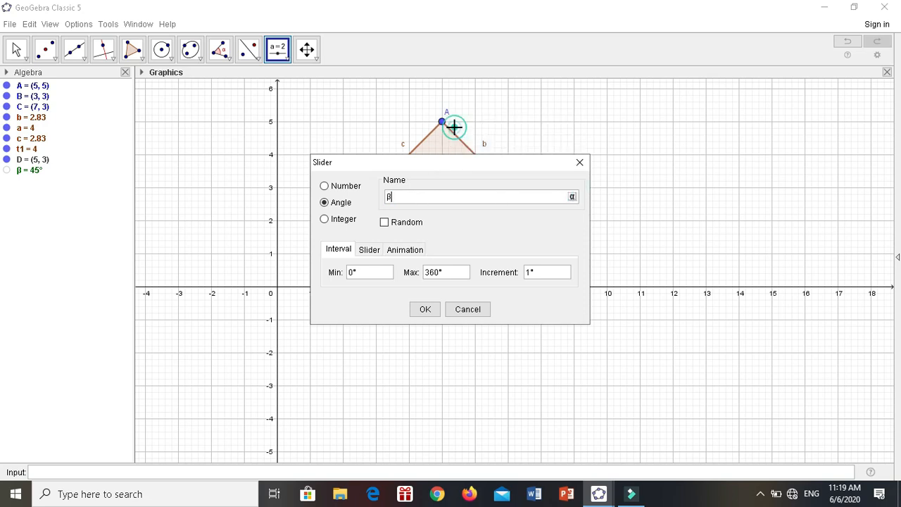
pyautogui.click(432, 276)
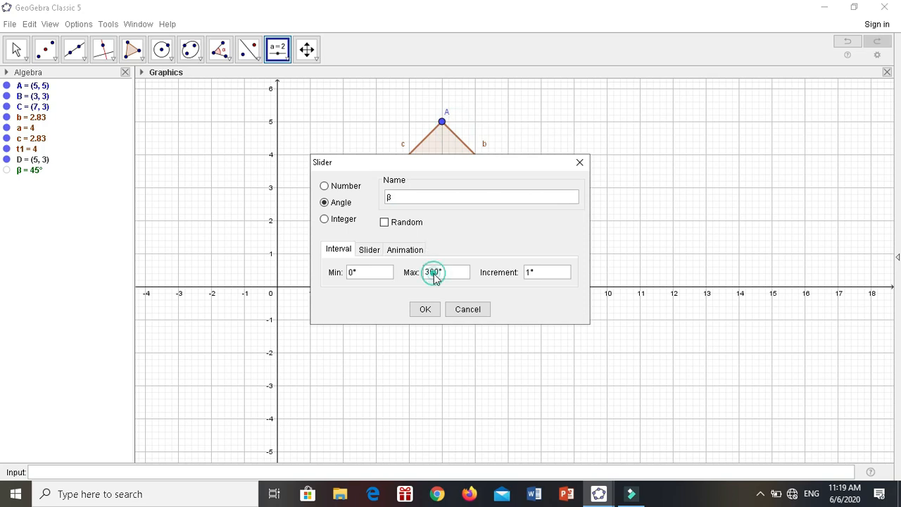
pyautogui.press('BackSpace')
pyautogui.press('BackSpace')
pyautogui.write('18')
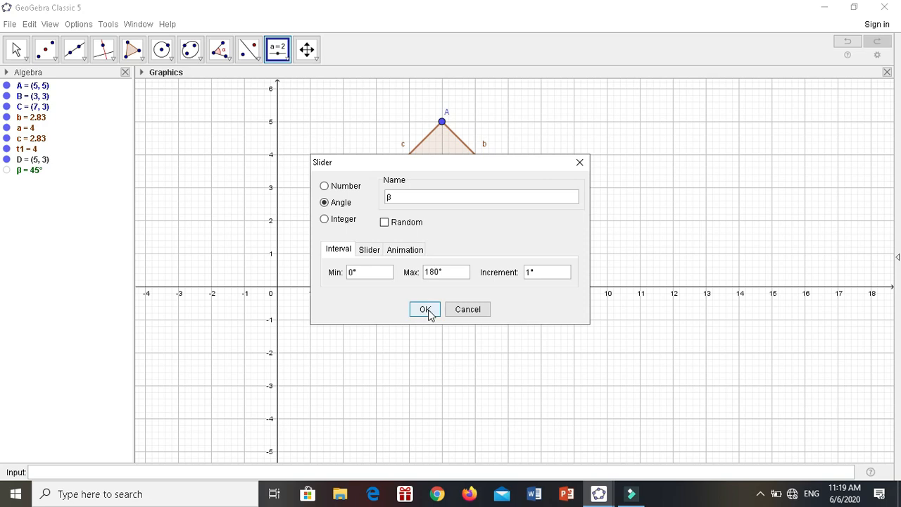
pyautogui.click(426, 309)
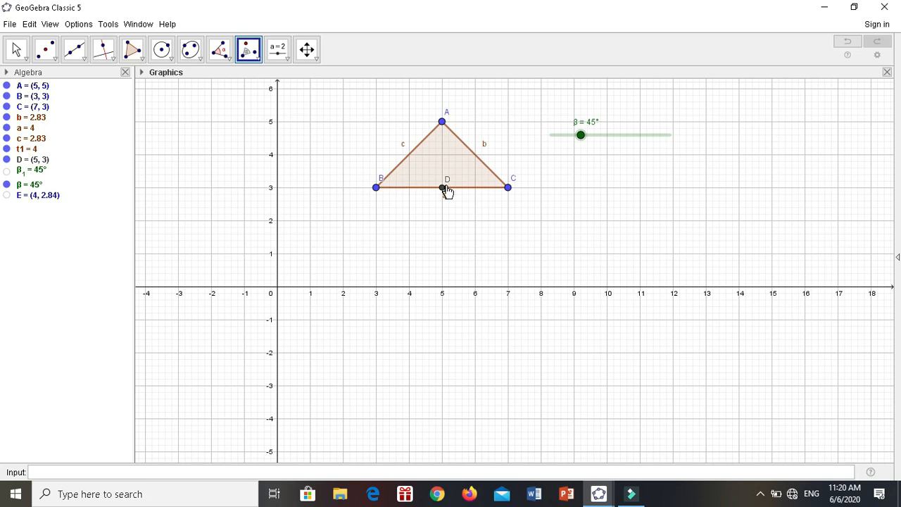
# Step: Rotate triangle ABC clockwise by angle β around midpoint D of its base
pyautogui.click(258, 61)
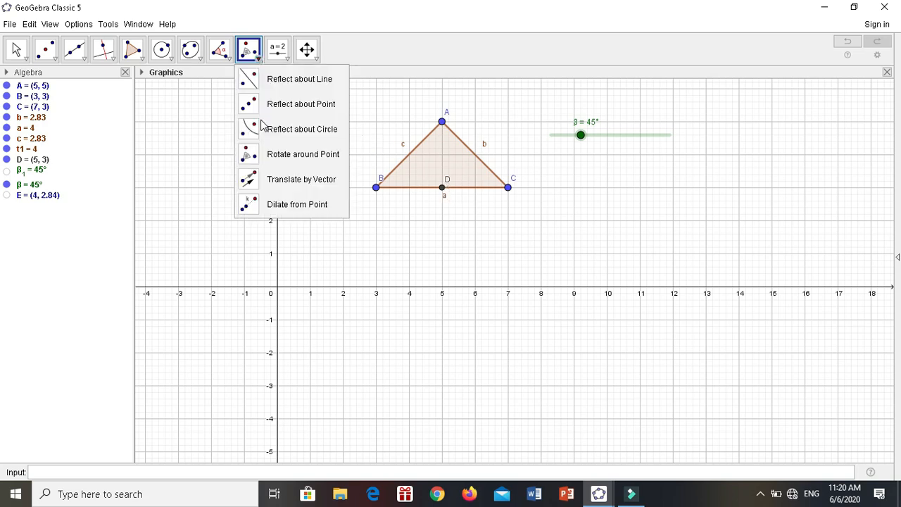
pyautogui.click(252, 157)
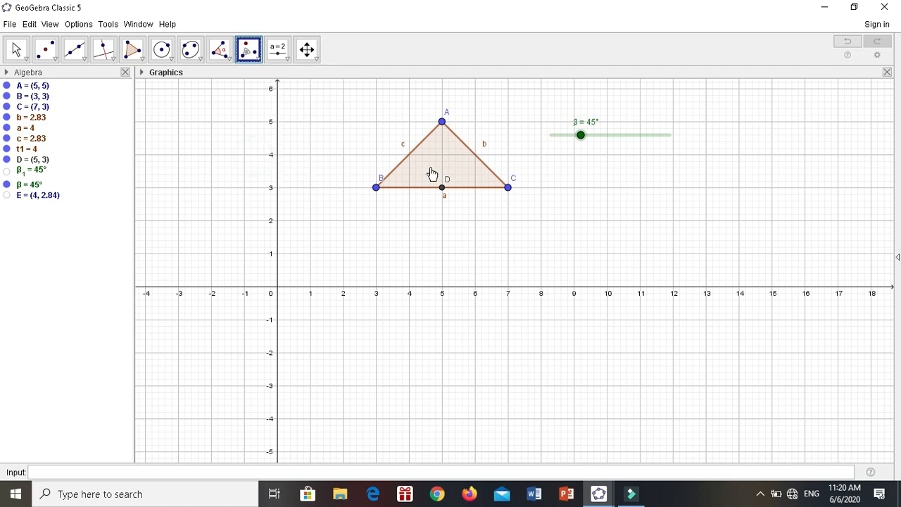
pyautogui.click(432, 171)
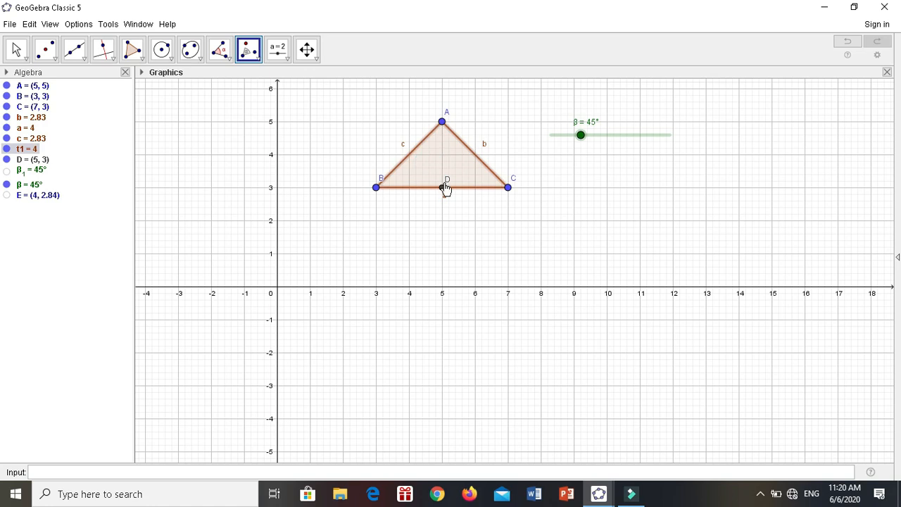
pyautogui.click(444, 194)
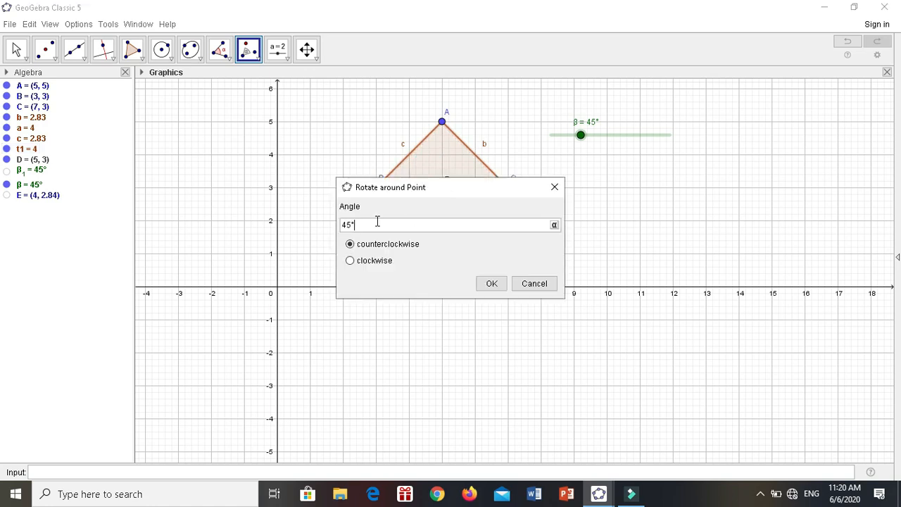
pyautogui.moveTo(355, 223); pyautogui.dragTo(341, 225)
pyautogui.click(554, 224)
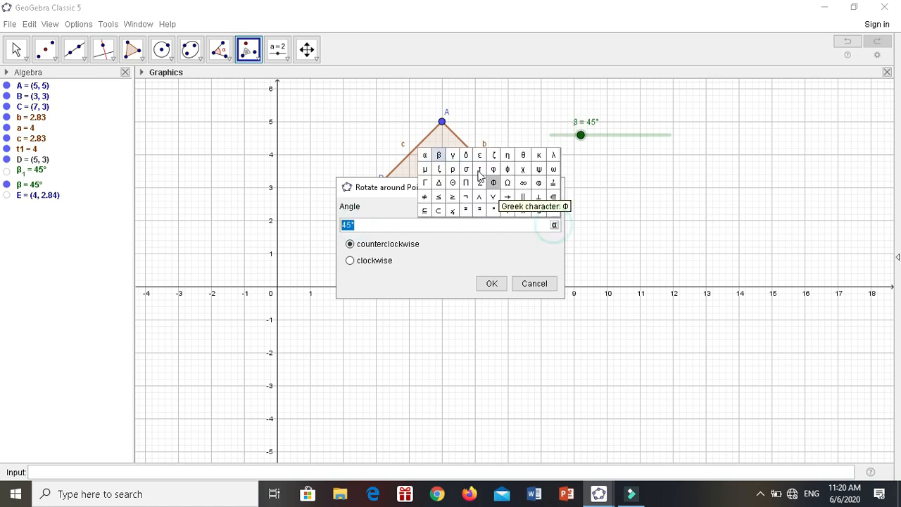
pyautogui.click(439, 156)
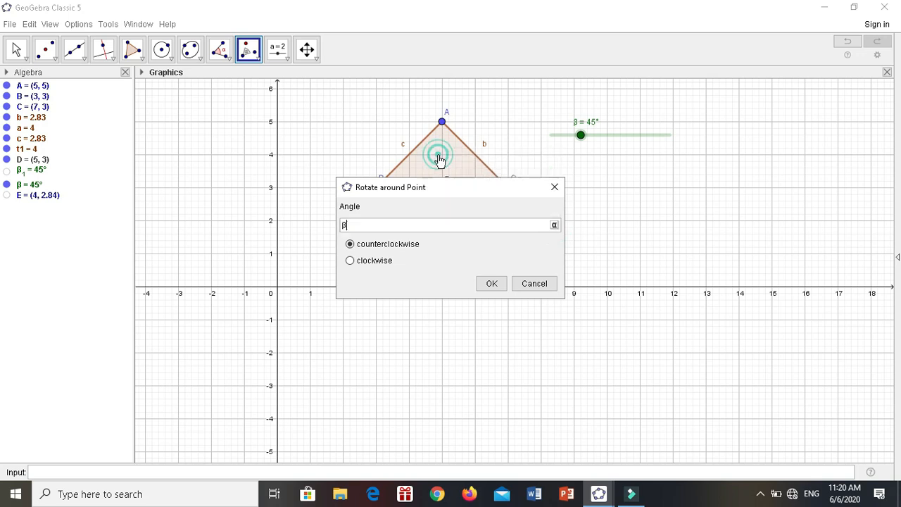
pyautogui.click(349, 261)
pyautogui.click(490, 287)
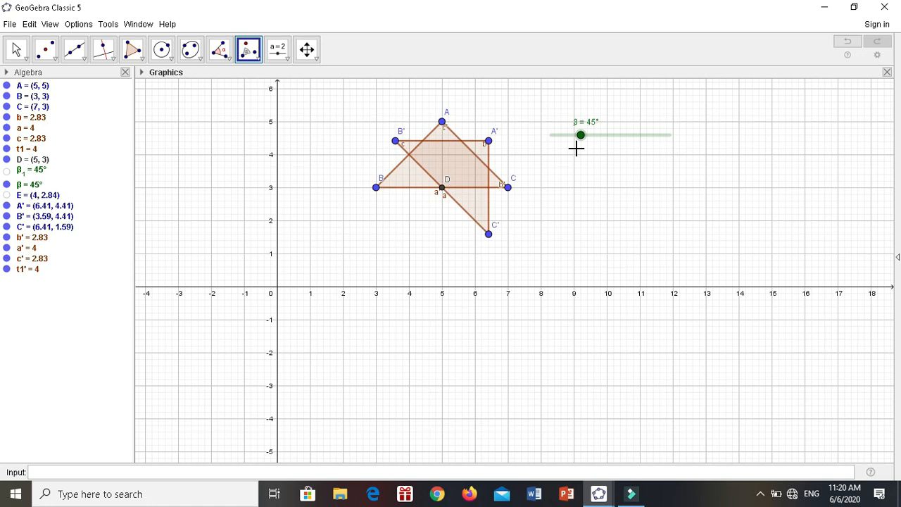
pyautogui.press('Escape')
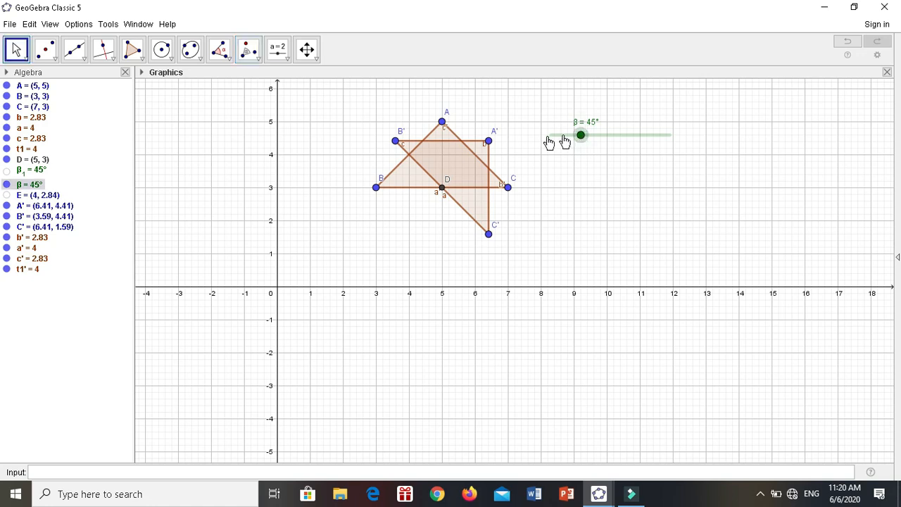
# Step: Move slider β back and forth between 0° and 180° to turn the triangle copy about point D
pyautogui.click(552, 137)
pyautogui.moveTo(552, 137); pyautogui.dragTo(553, 134)
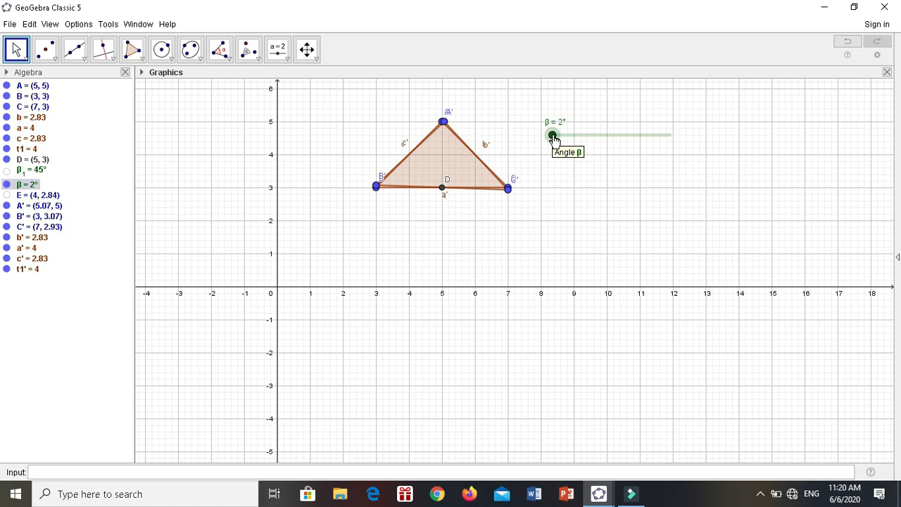
pyautogui.moveTo(553, 138); pyautogui.dragTo(550, 138)
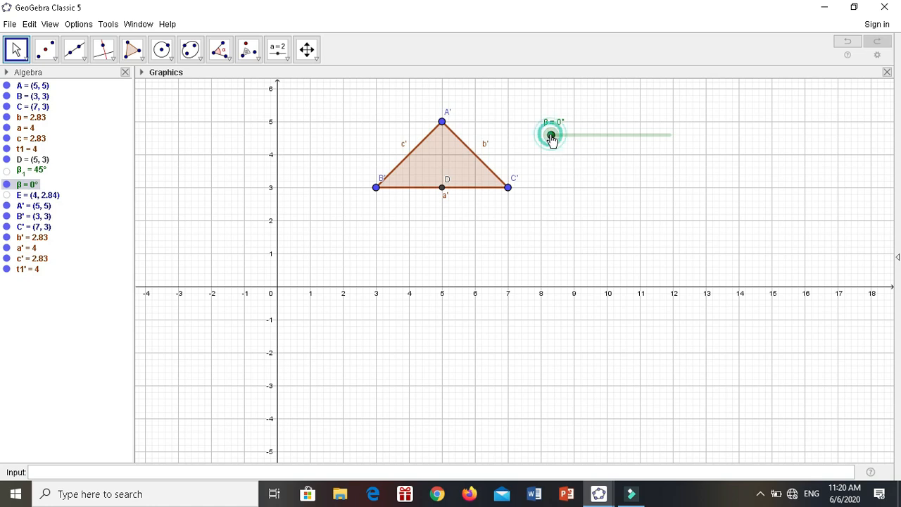
pyautogui.click(597, 138)
pyautogui.click(670, 136)
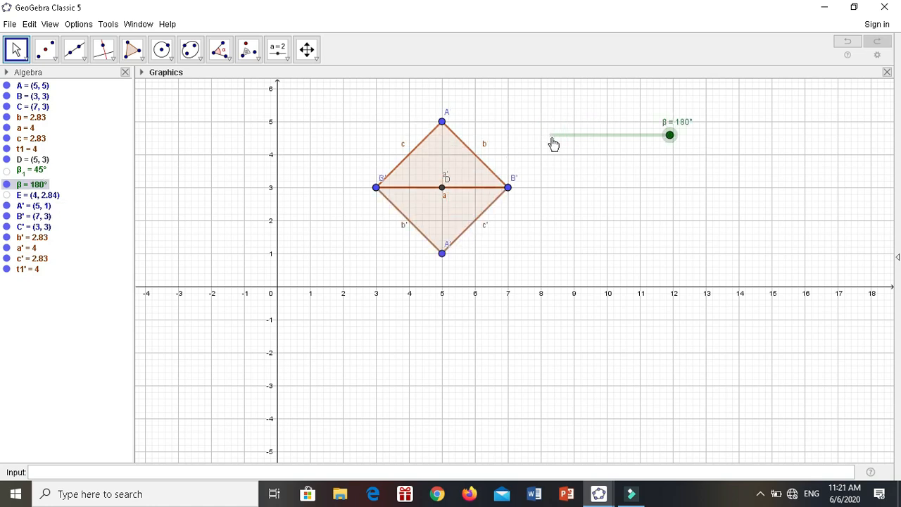
pyautogui.click(553, 138)
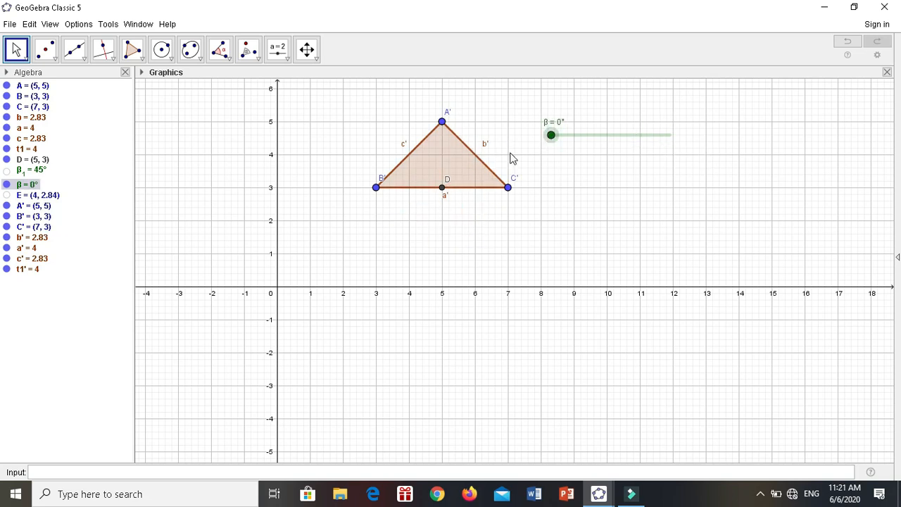
pyautogui.moveTo(551, 136); pyautogui.dragTo(682, 150)
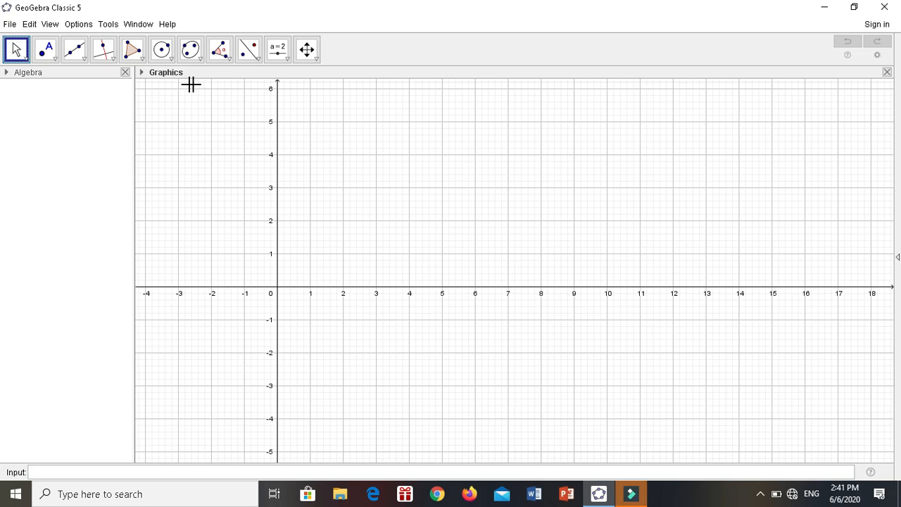
# Step: Draw square ABCD with the Polygon tool through (3, 5), (3, 2), (6, 2) and (6, 5)
pyautogui.click(139, 57)
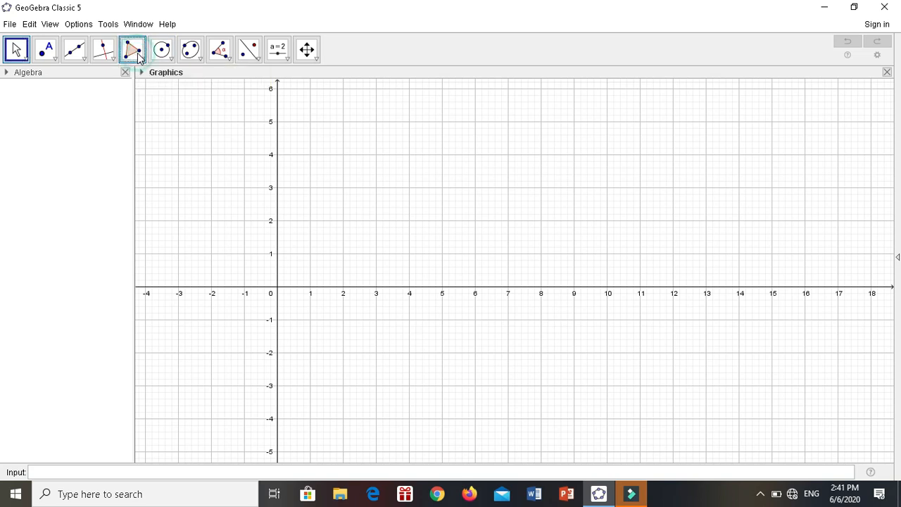
pyautogui.click(376, 121)
pyautogui.click(376, 221)
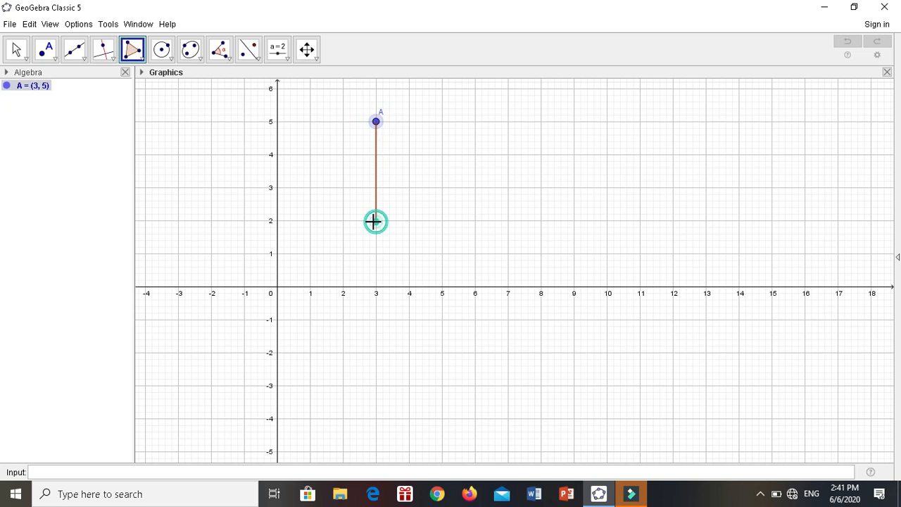
pyautogui.click(474, 220)
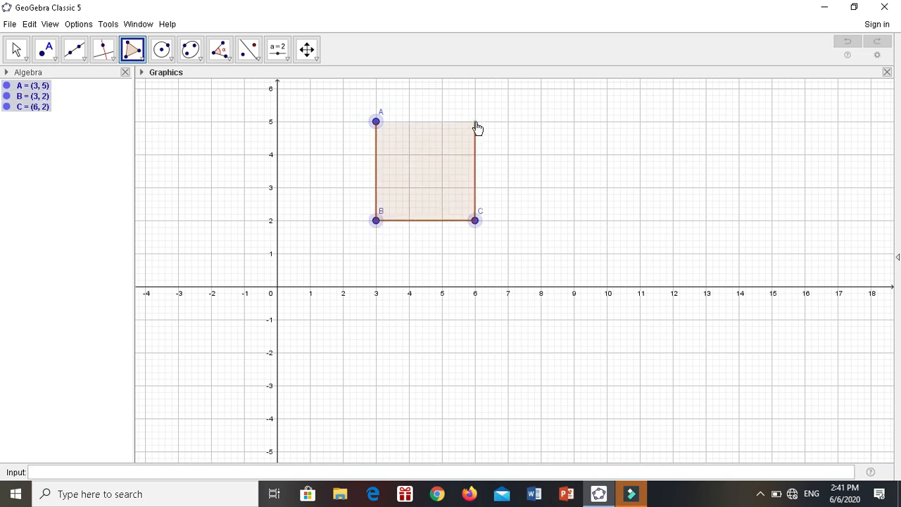
pyautogui.click(474, 121)
pyautogui.click(377, 121)
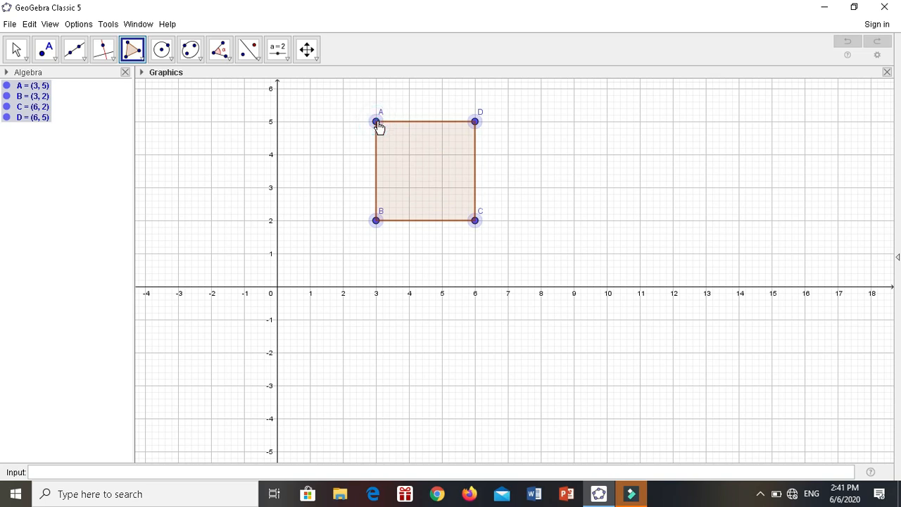
pyautogui.click(376, 124)
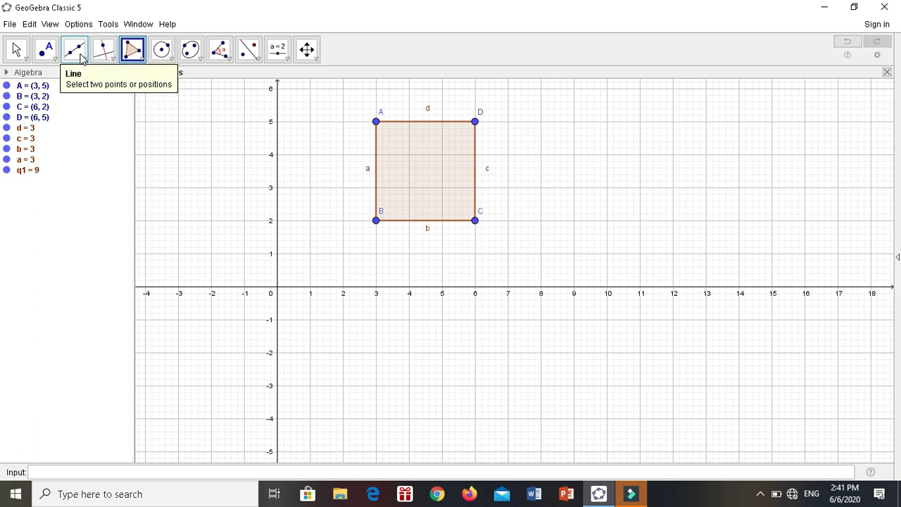
# Step: Draw a line from vertex A of the square through the point (5, 2) on side BC
pyautogui.click(80, 56)
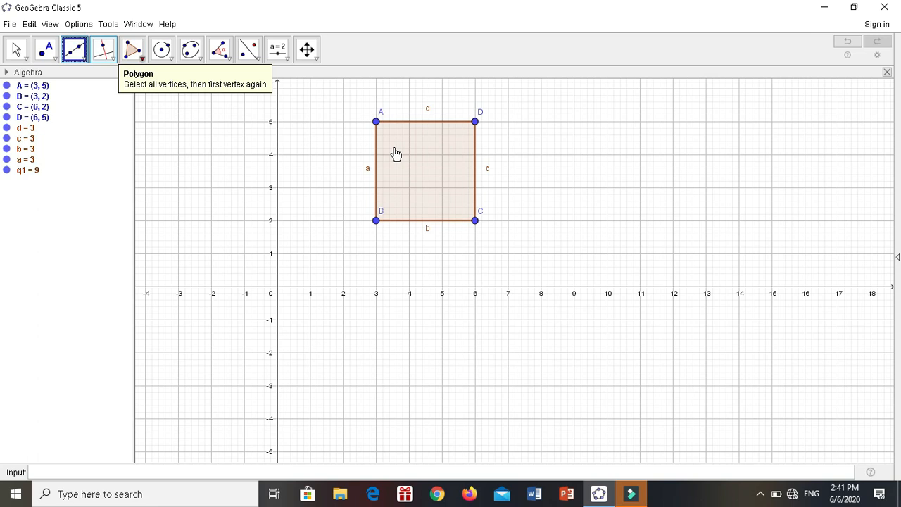
pyautogui.click(376, 122)
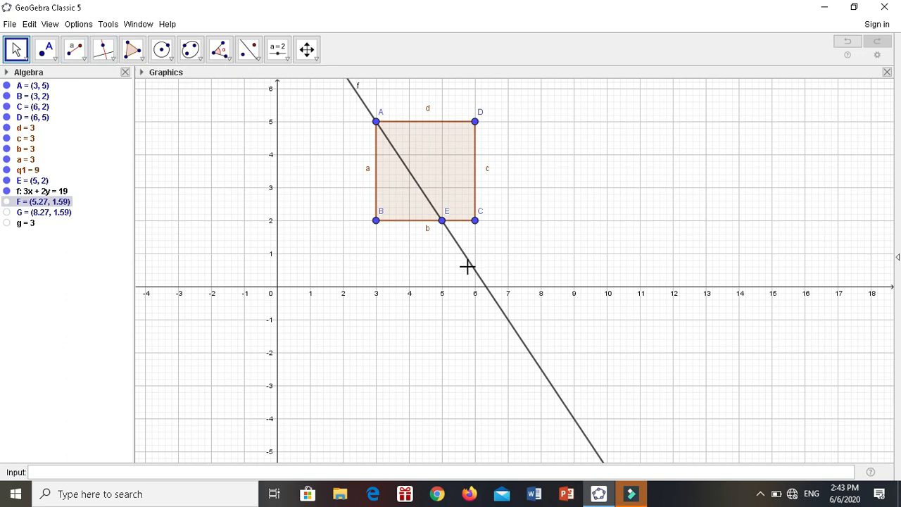
# Step: Create a segment with given length 3 starting from a point on line f just below E
pyautogui.click(77, 50)
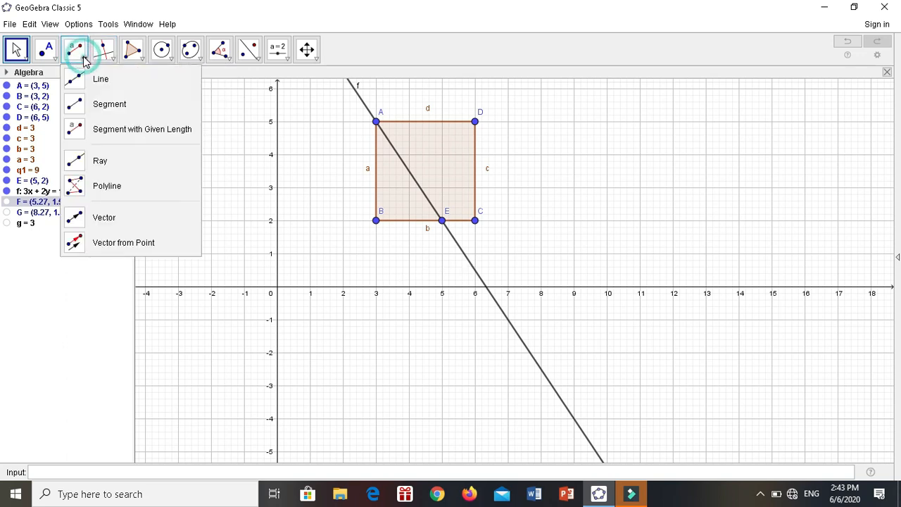
pyautogui.click(90, 133)
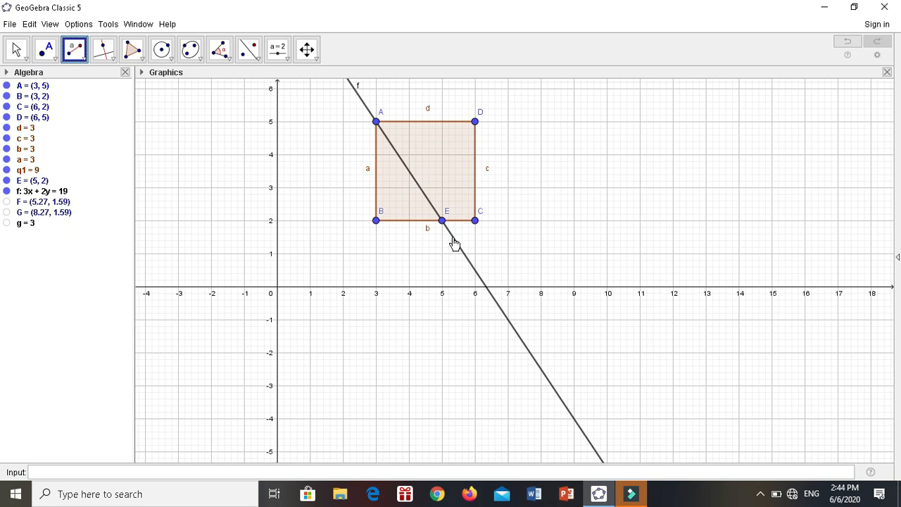
pyautogui.click(453, 238)
pyautogui.click(454, 238)
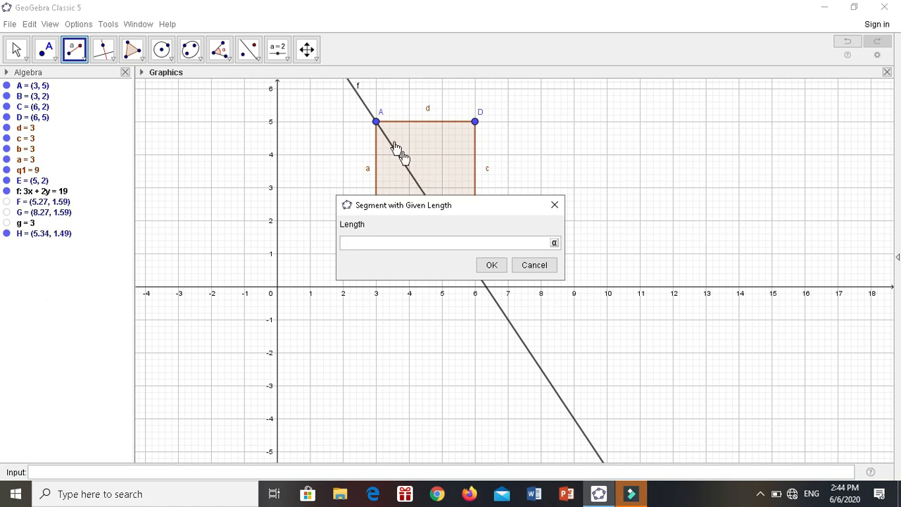
pyautogui.write('3')
pyautogui.click(489, 265)
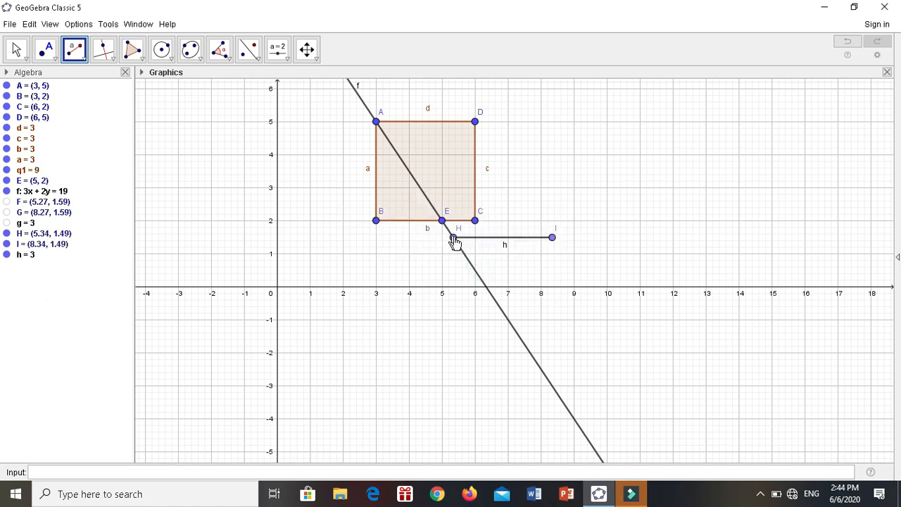
# Step: Draw a vector from point H to a point near the middle of segment HI
pyautogui.click(83, 61)
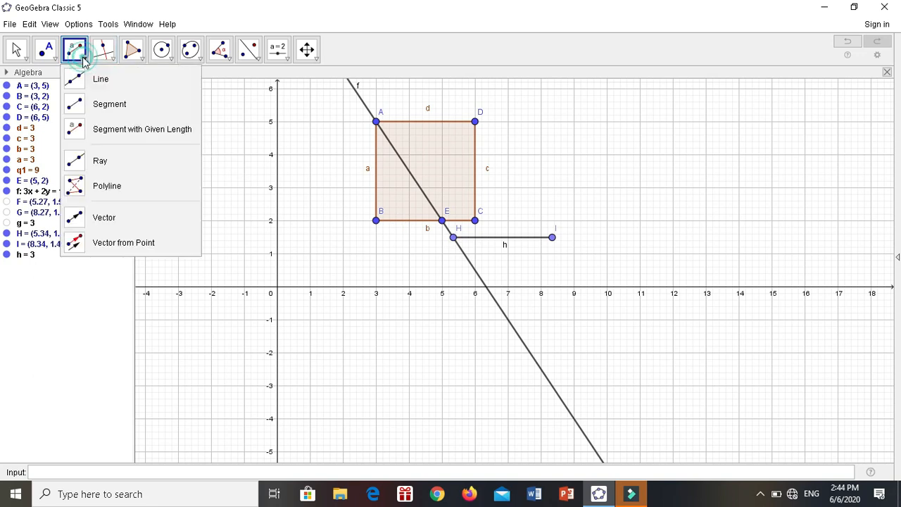
pyautogui.click(85, 218)
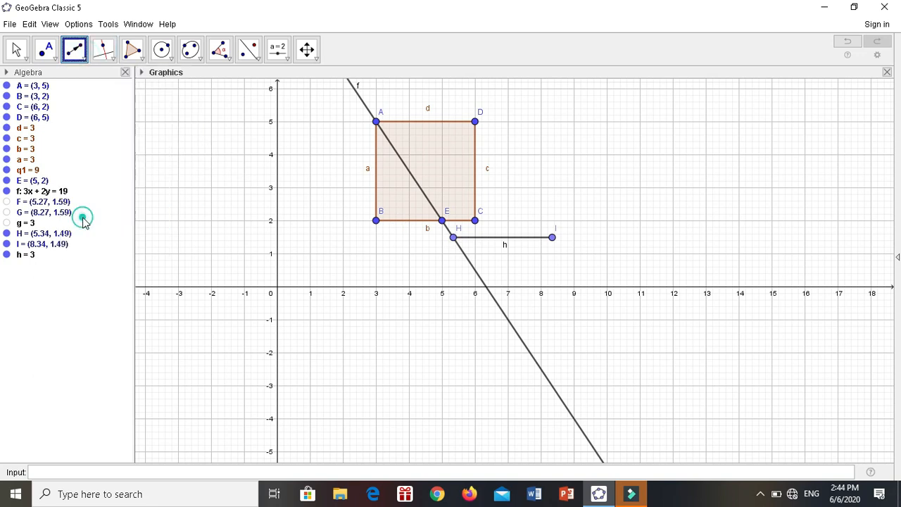
pyautogui.click(452, 237)
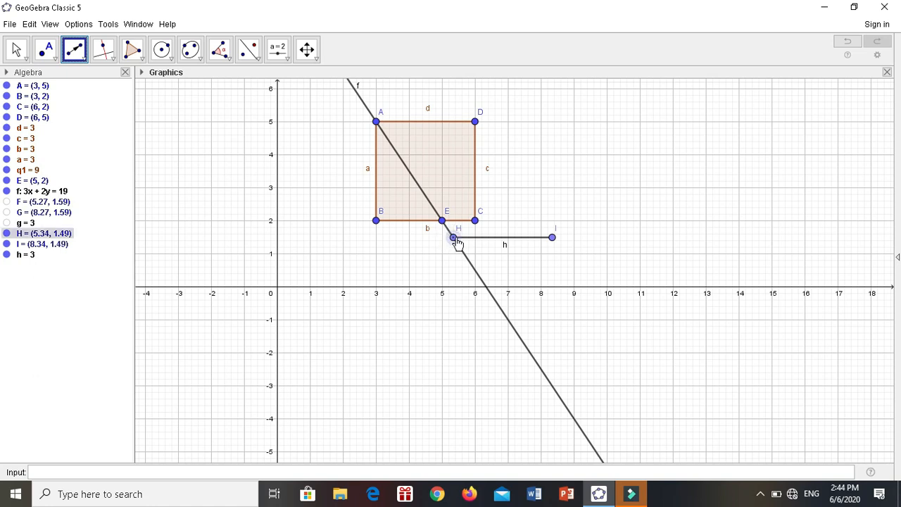
pyautogui.click(505, 238)
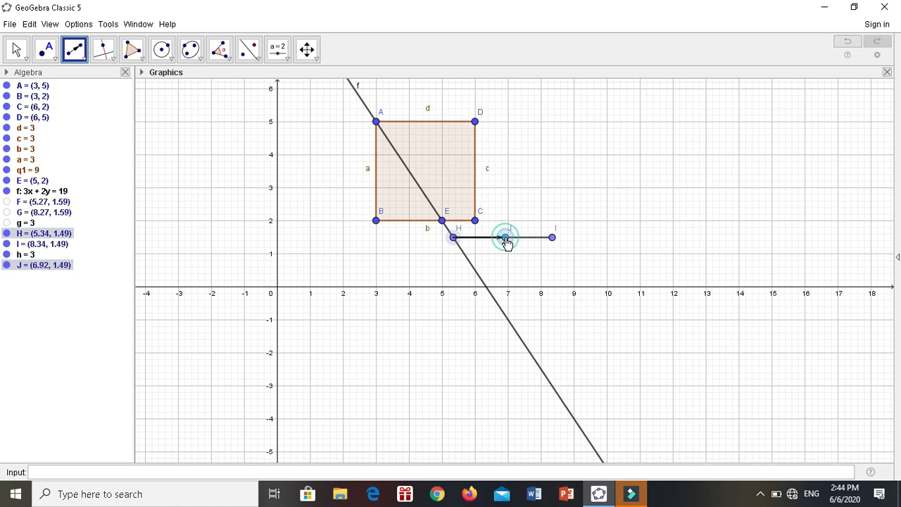
pyautogui.press('Escape')
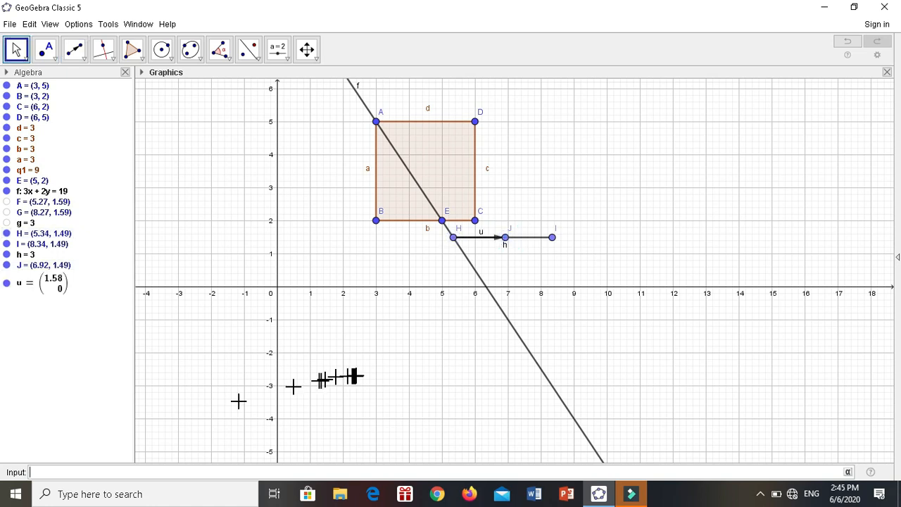
# Step: Create the image of point E under vector u with the command Point(E, u)
pyautogui.click(36, 472)
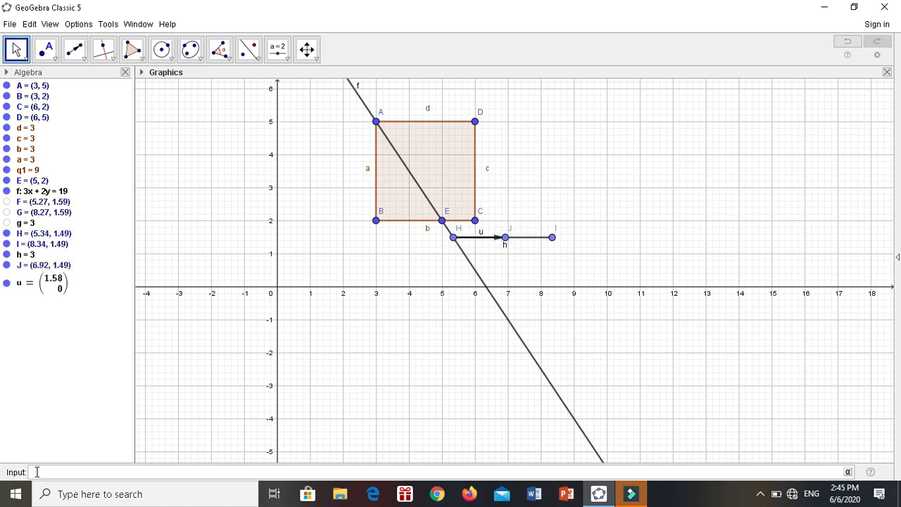
pyautogui.write('point')
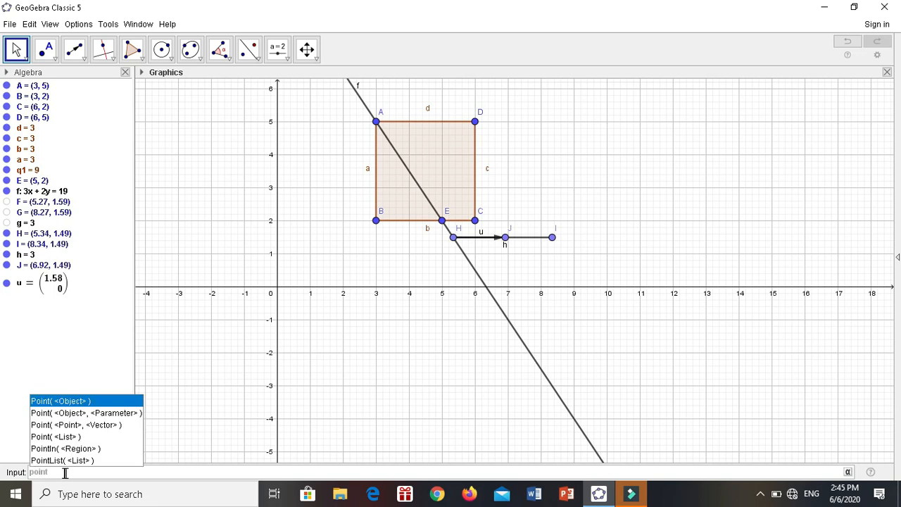
pyautogui.click(104, 426)
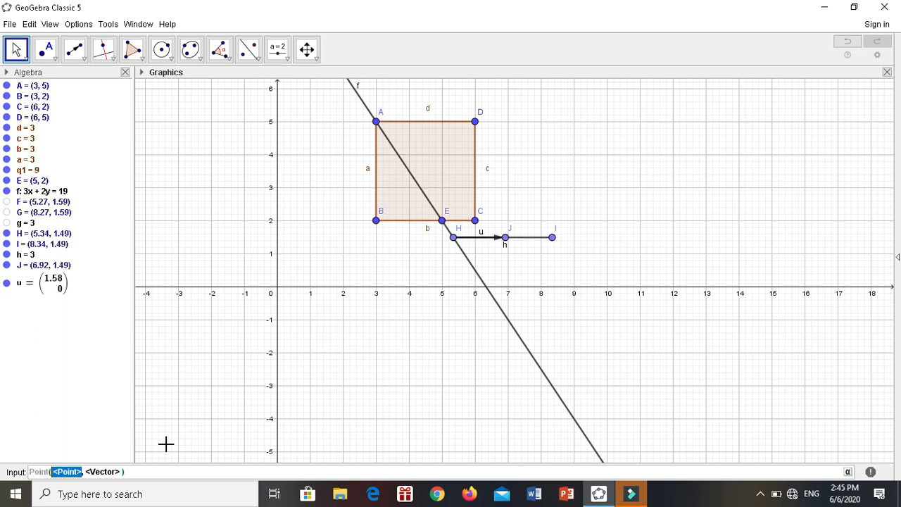
pyautogui.write('E')
pyautogui.click(94, 469)
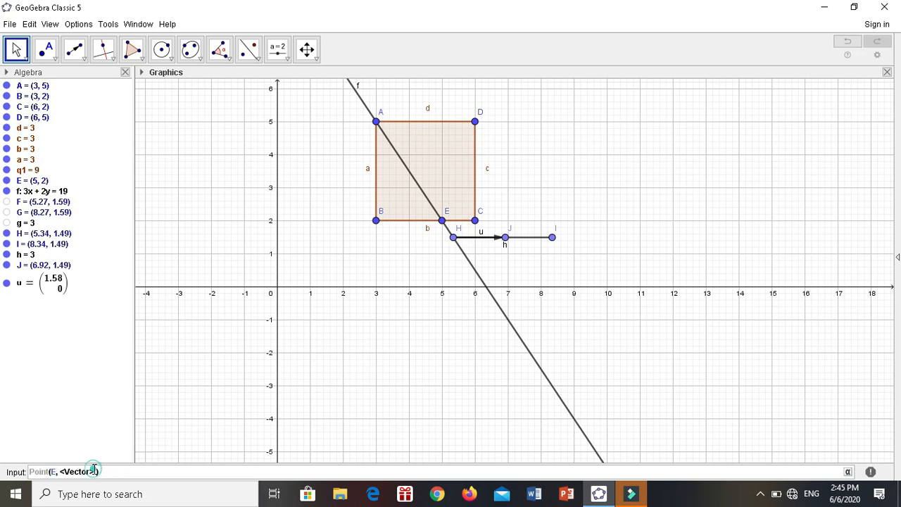
pyautogui.doubleClick(63, 470)
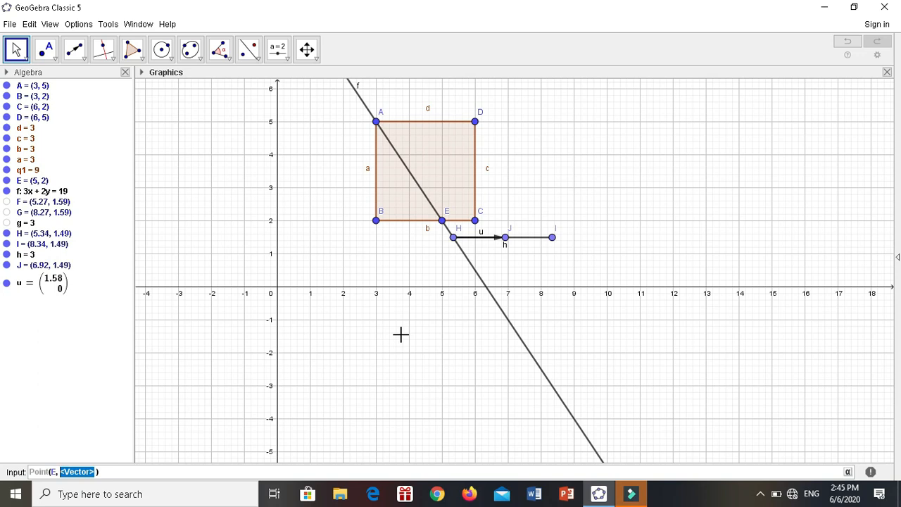
pyautogui.write('u')
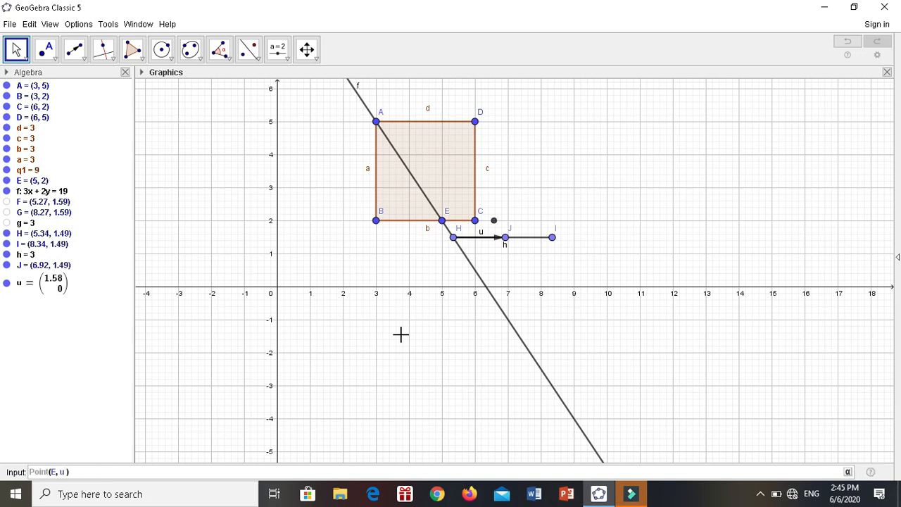
pyautogui.press('Return')
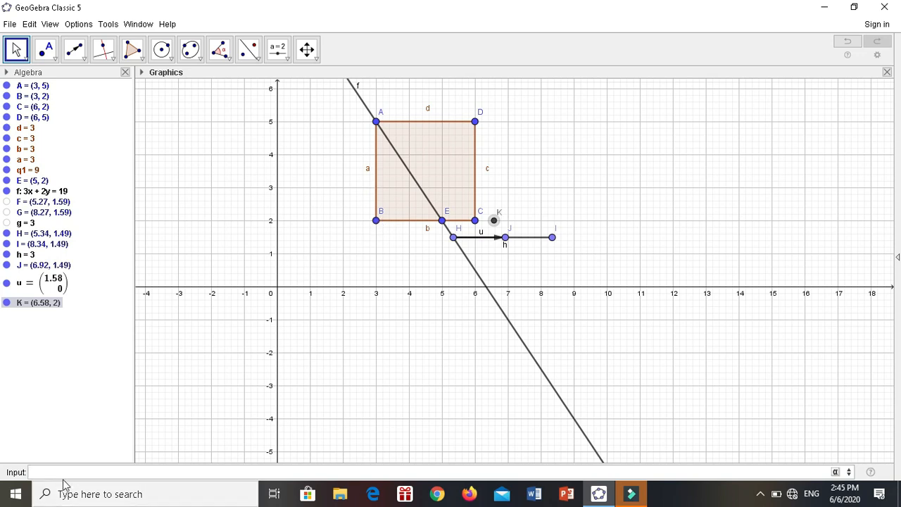
# Step: Create the image of vertex B under vector u with the command Point(B, u)
pyautogui.write('poin')
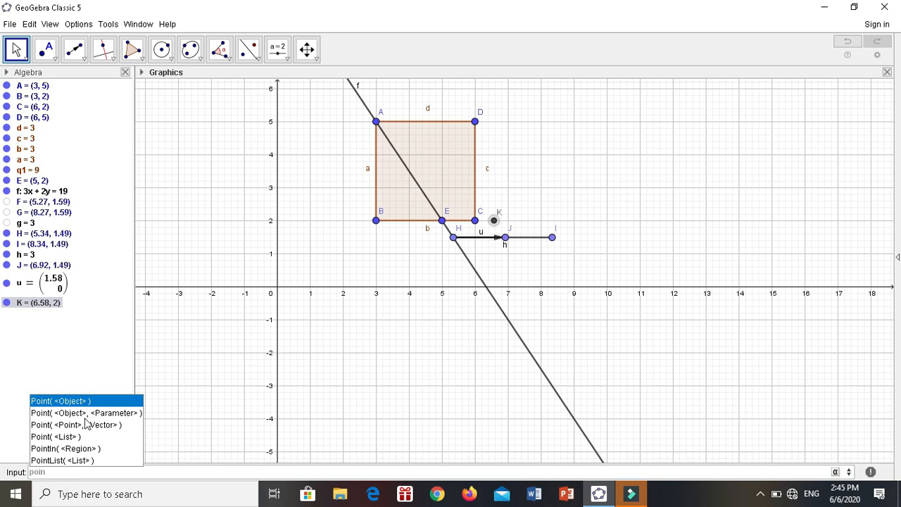
pyautogui.click(85, 424)
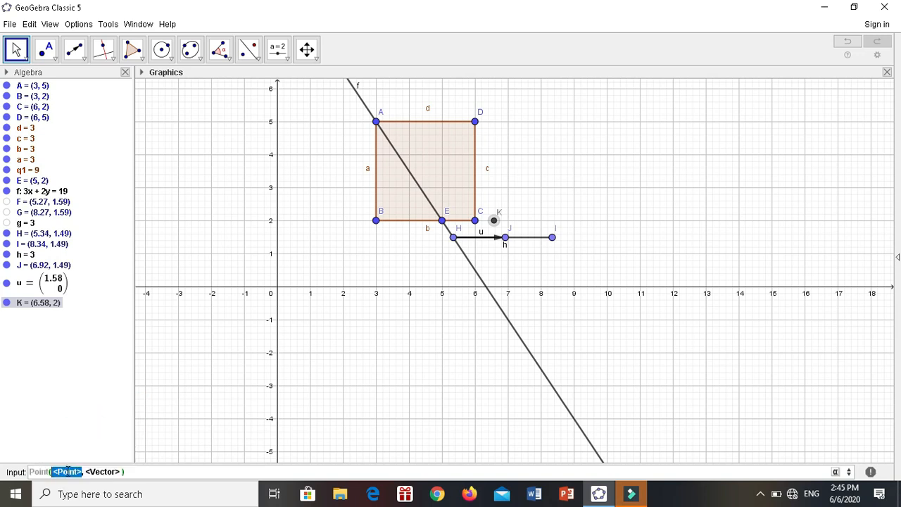
pyautogui.write('B')
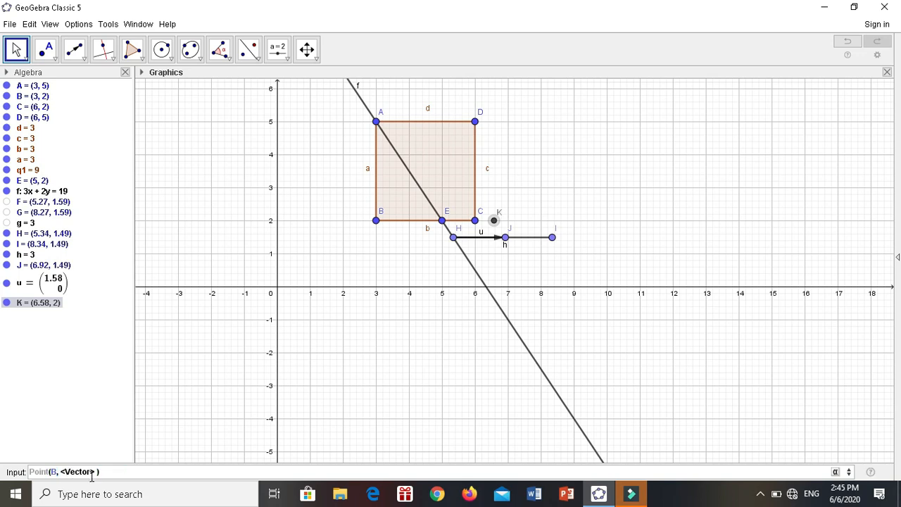
pyautogui.click(95, 471)
pyautogui.write('u')
pyautogui.press('Return')
# Step: Create the image of vertex A under vector u with the command Point(A, u)
pyautogui.write('poi')
pyautogui.click(98, 424)
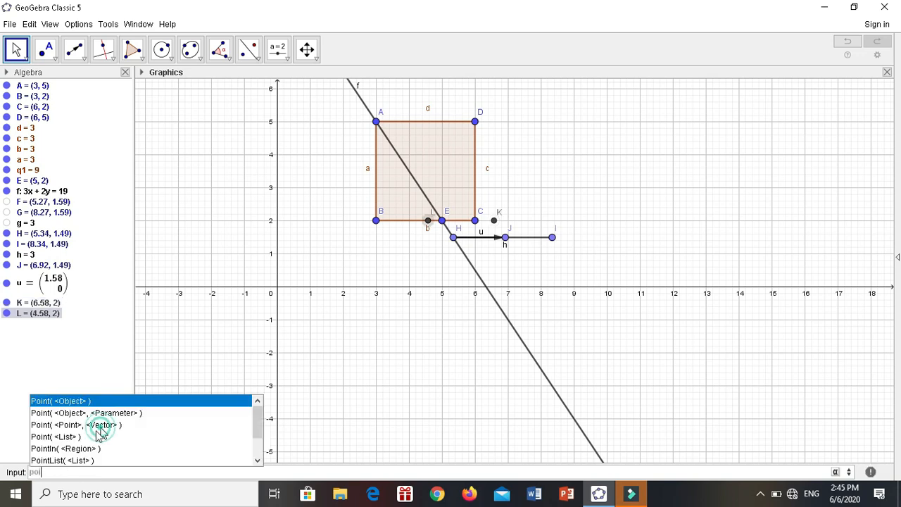
pyautogui.write('A')
pyautogui.click(93, 471)
pyautogui.moveTo(67, 468); pyautogui.dragTo(61, 468)
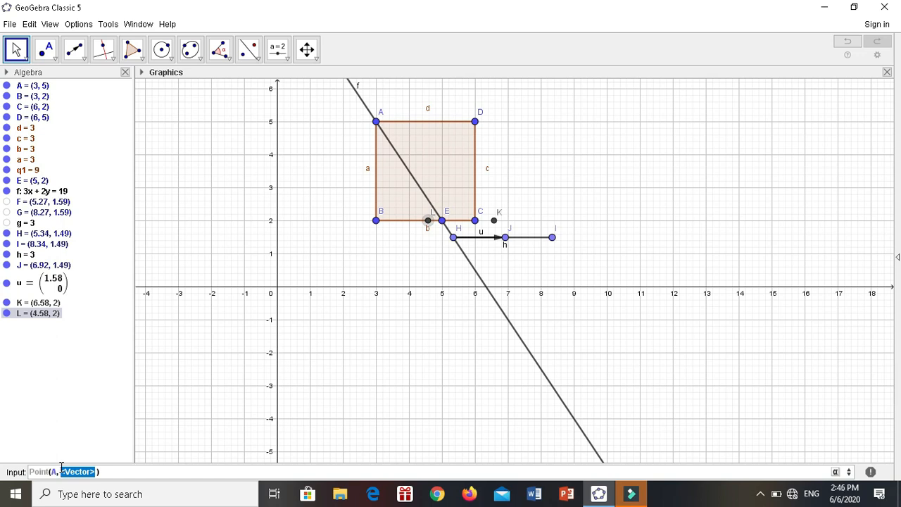
pyautogui.write('u')
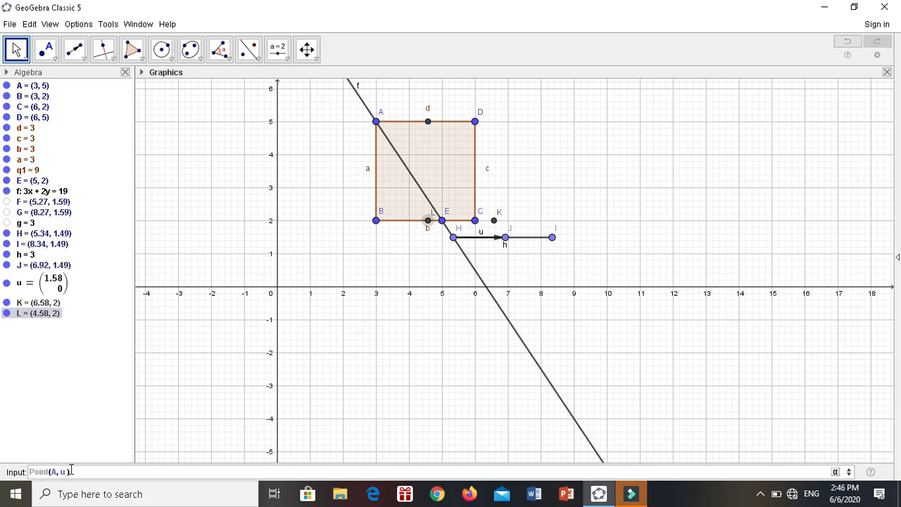
pyautogui.press('Return')
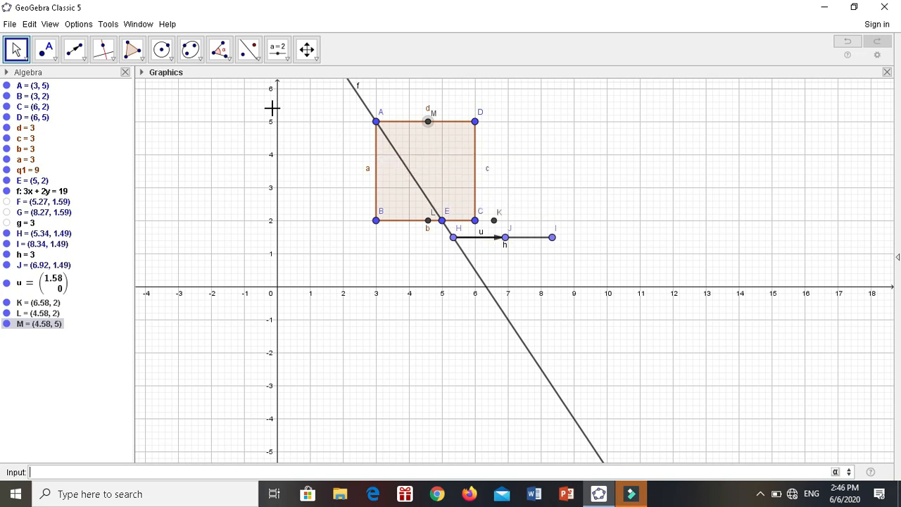
# Step: Draw a triangle with the Polygon tool through the translated points L, M and K
pyautogui.click(134, 50)
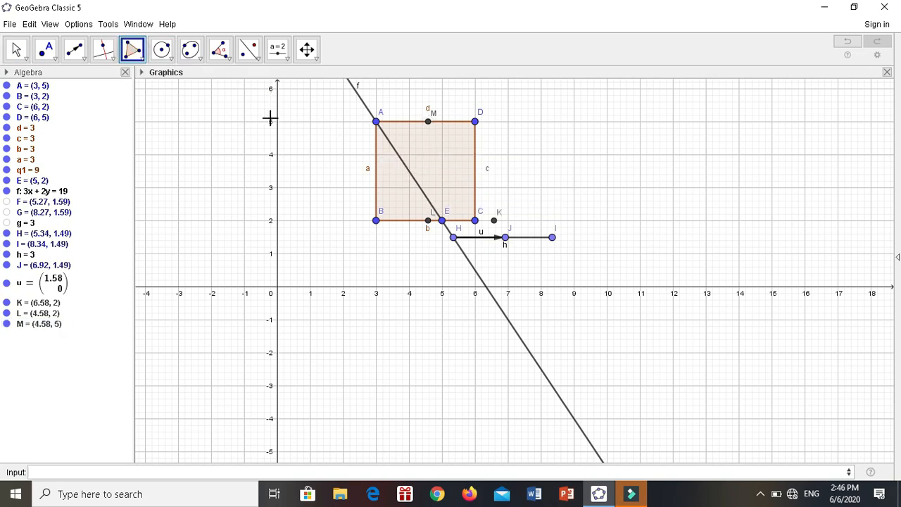
pyautogui.click(428, 221)
pyautogui.click(427, 122)
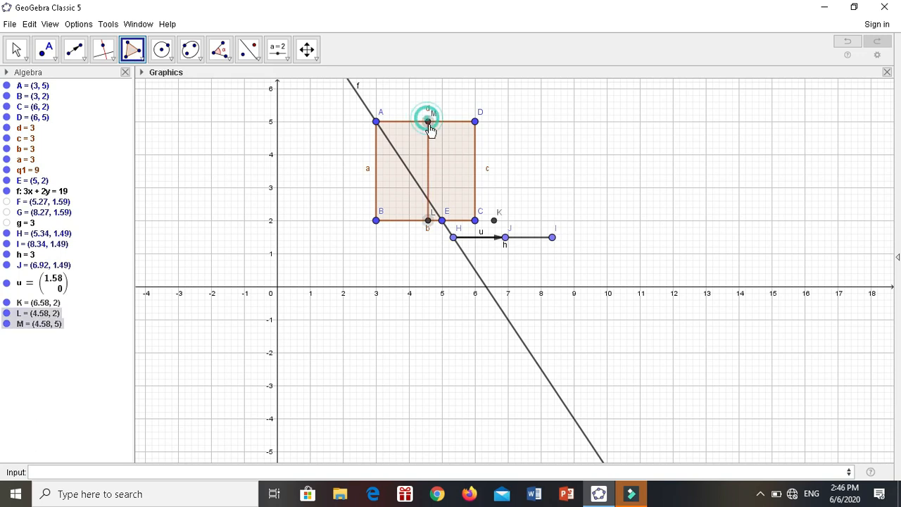
pyautogui.click(493, 221)
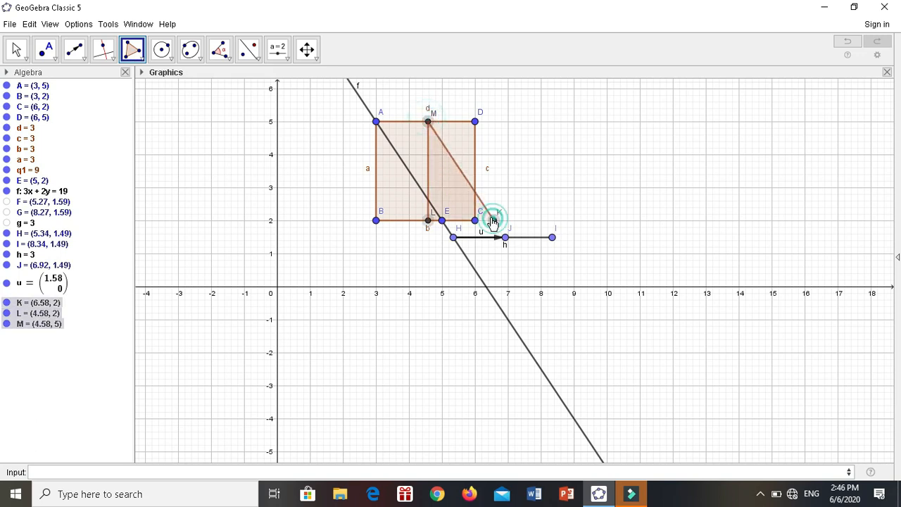
pyautogui.click(427, 221)
pyautogui.press('Escape')
# Step: Slide point J along segment HI to point I and back toward H to translate triangle LMK
pyautogui.moveTo(505, 237); pyautogui.dragTo(500, 237)
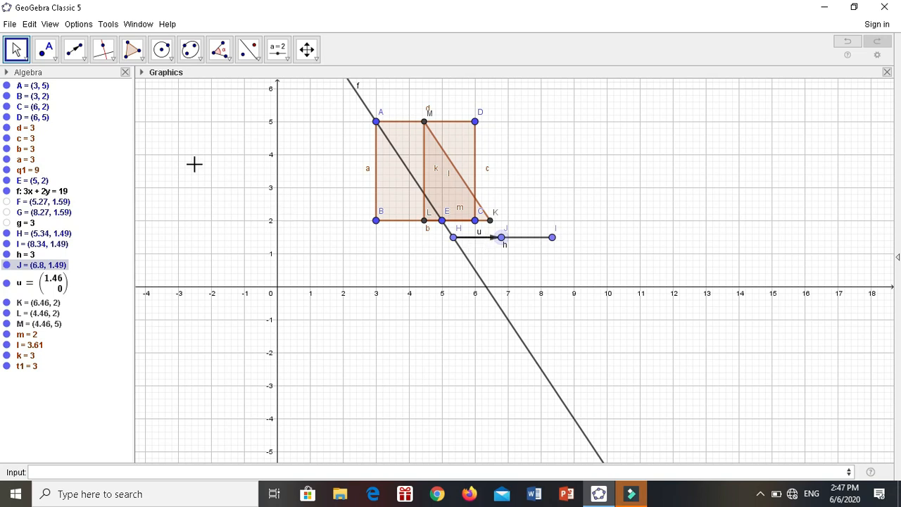
pyautogui.click(27, 59)
pyautogui.click(28, 85)
pyautogui.moveTo(502, 241); pyautogui.dragTo(557, 243)
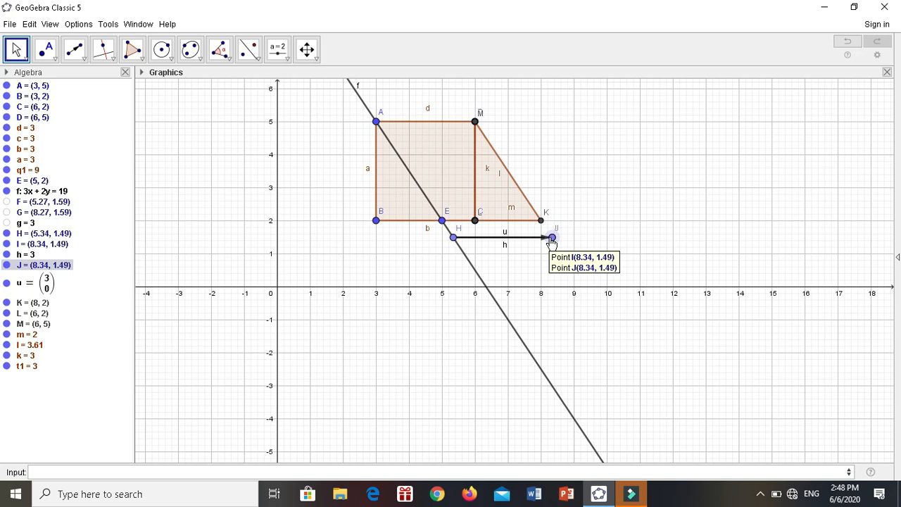
pyautogui.moveTo(552, 238); pyautogui.dragTo(457, 238)
pyautogui.hotkey('ctrl', 'z')
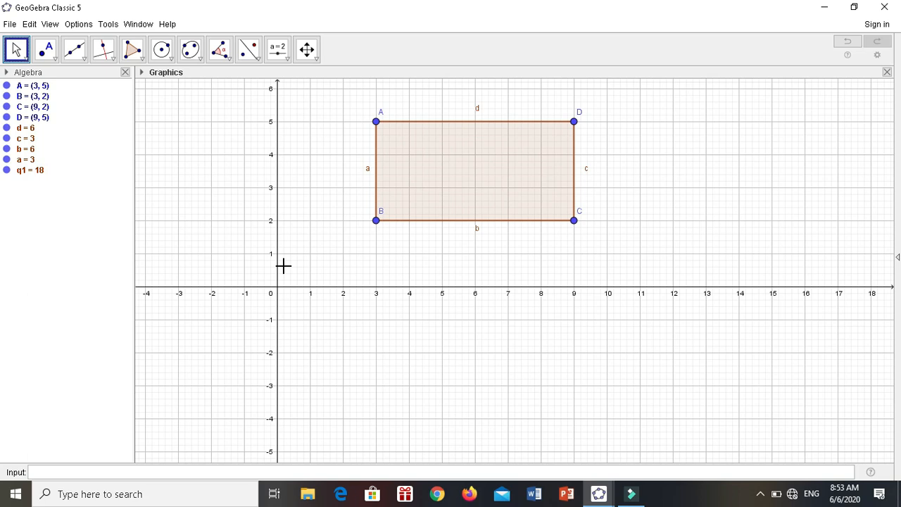
# Step: Add an area label to rectangle ABCD with the Area tool and move the text toward vertex C
pyautogui.click(229, 61)
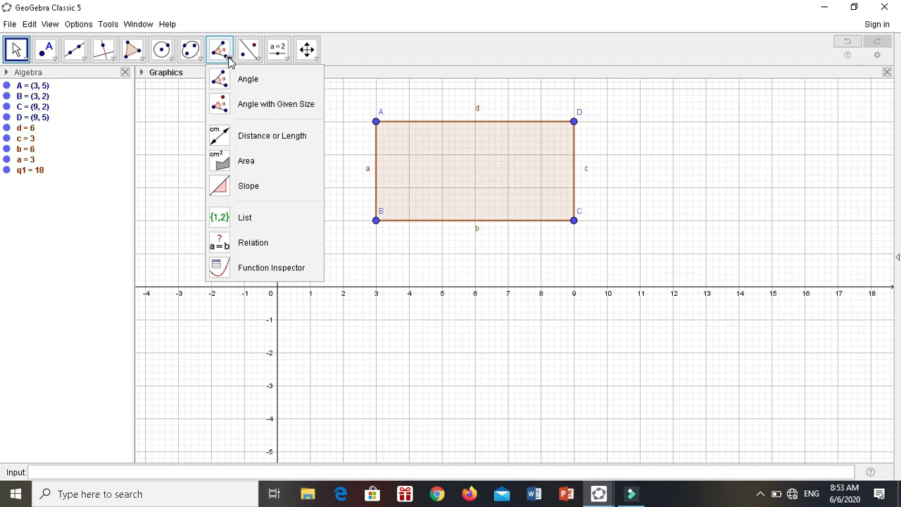
pyautogui.click(230, 156)
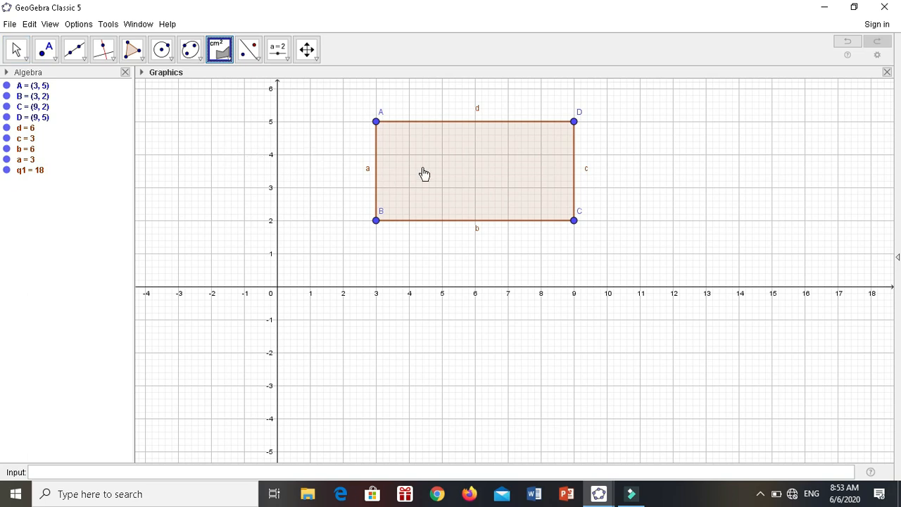
pyautogui.click(466, 169)
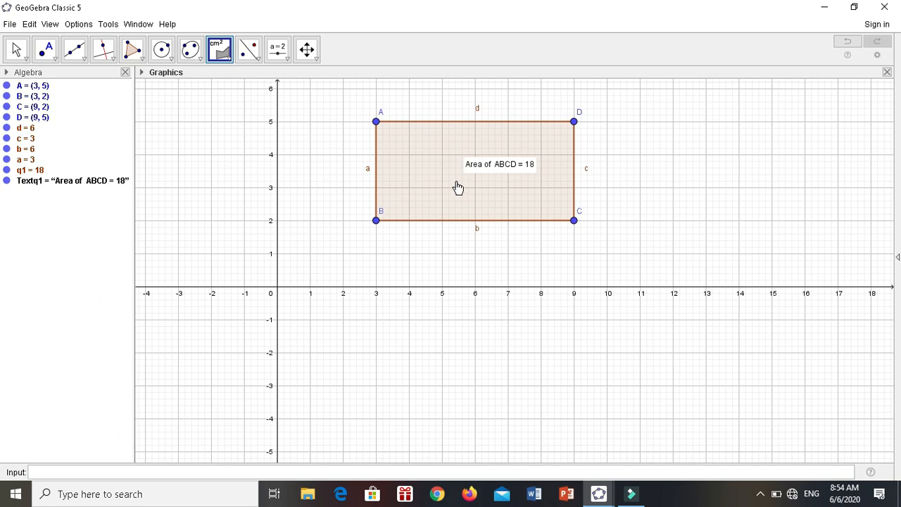
pyautogui.click(22, 60)
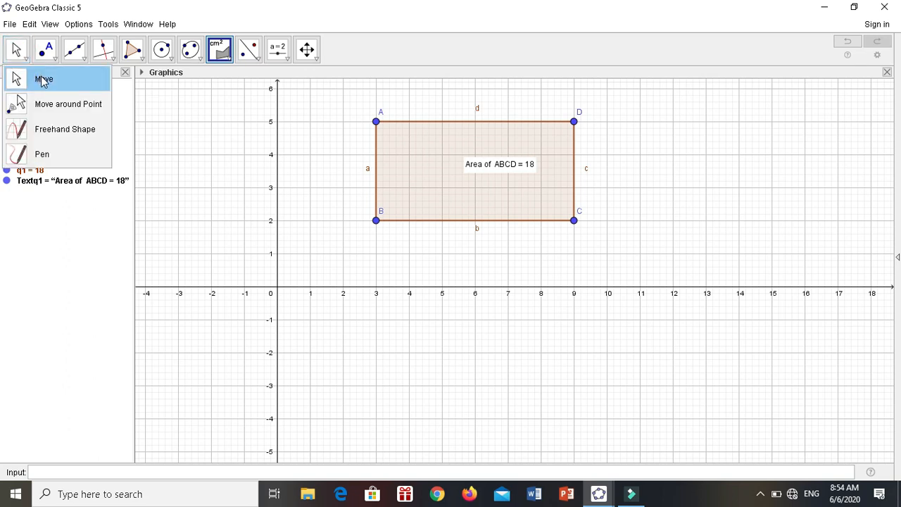
pyautogui.click(39, 77)
pyautogui.moveTo(507, 163); pyautogui.dragTo(615, 224)
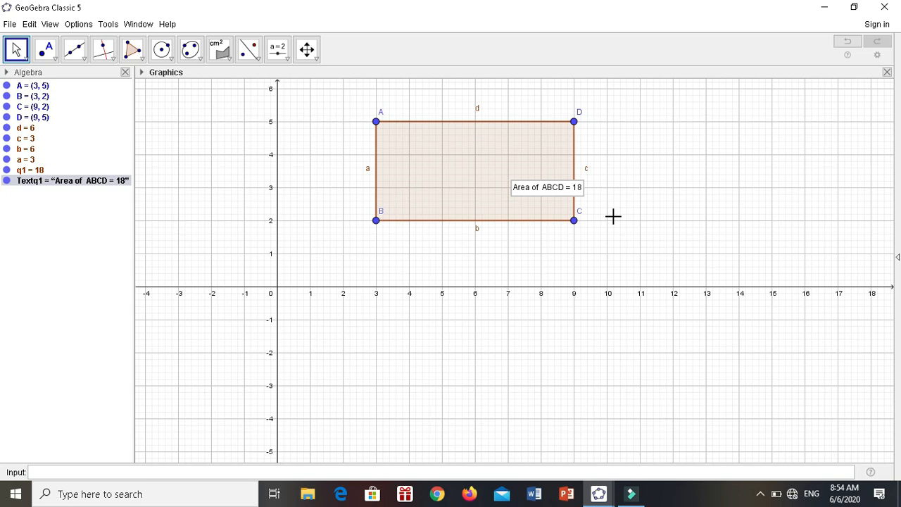
# Step: Label the lengths of rectangle sides BC and CD with the Distance or Length tool
pyautogui.click(227, 58)
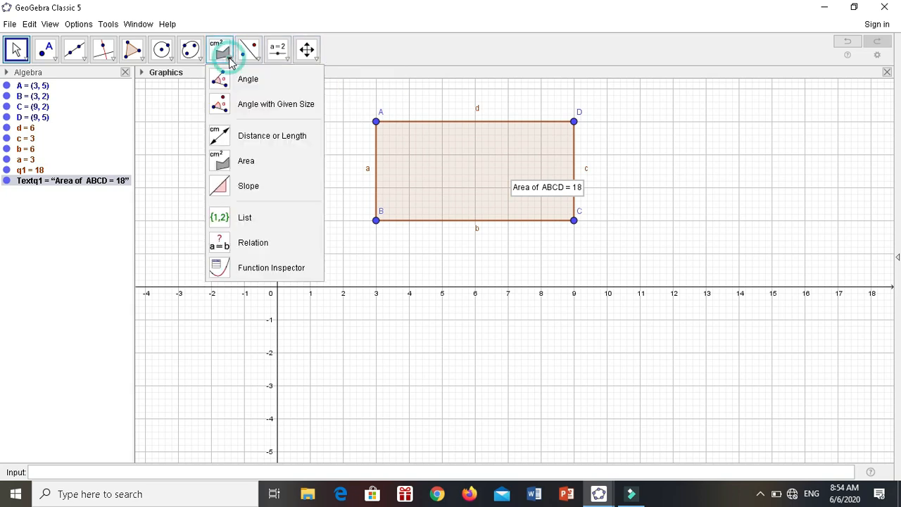
pyautogui.click(228, 138)
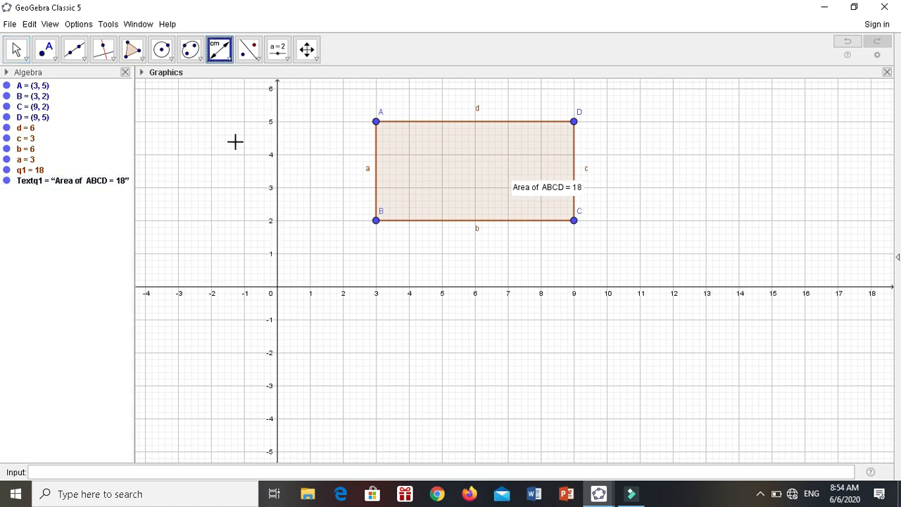
pyautogui.click(377, 221)
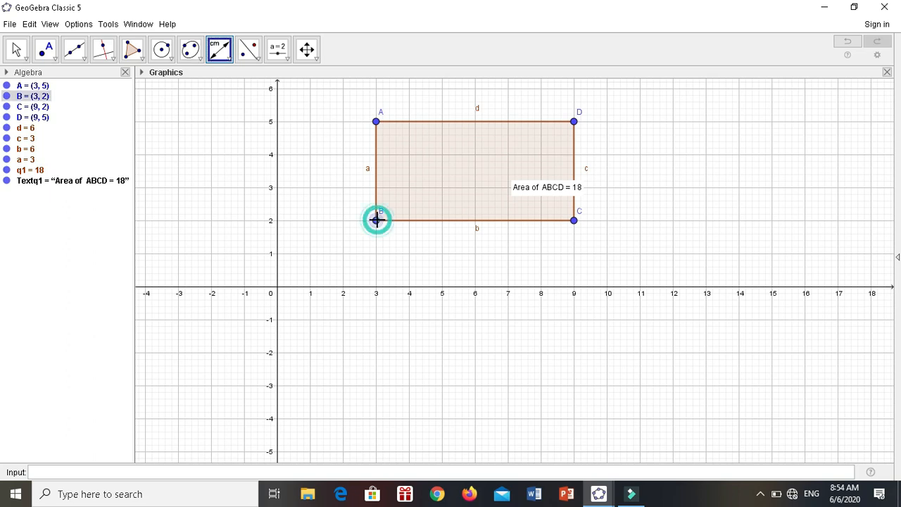
pyautogui.click(574, 221)
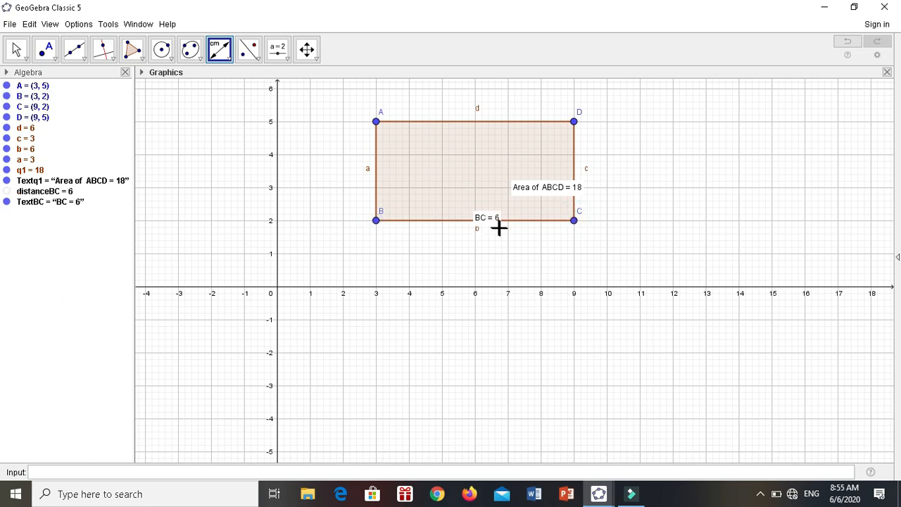
pyautogui.click(575, 221)
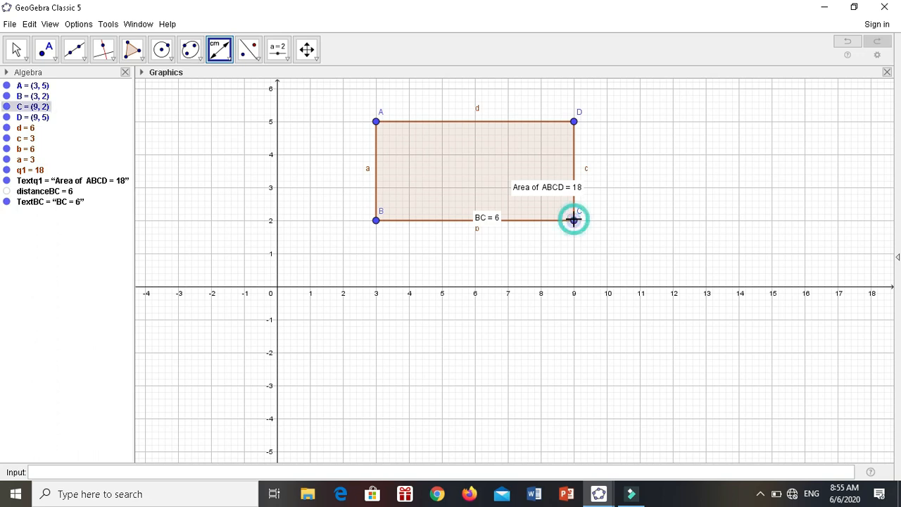
pyautogui.click(574, 120)
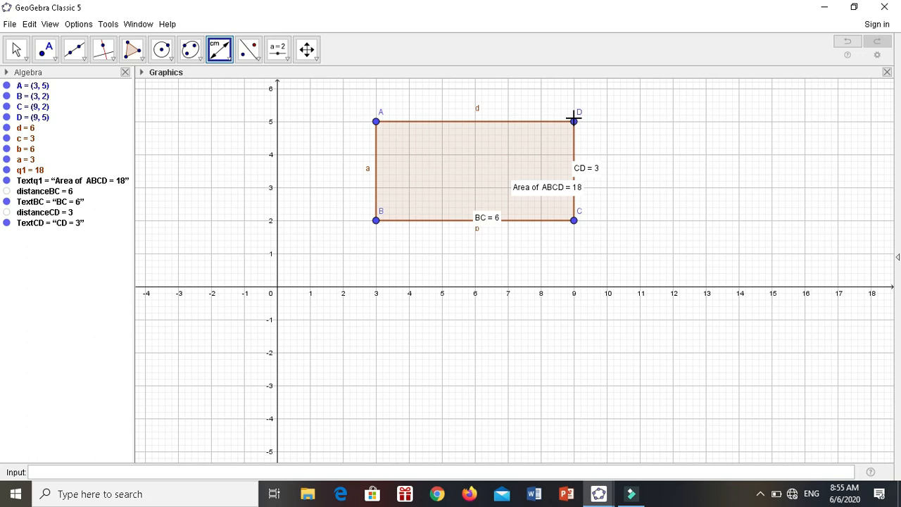
# Step: Measure side BC of the rectangle again and add a length label to side DA
pyautogui.click(376, 220)
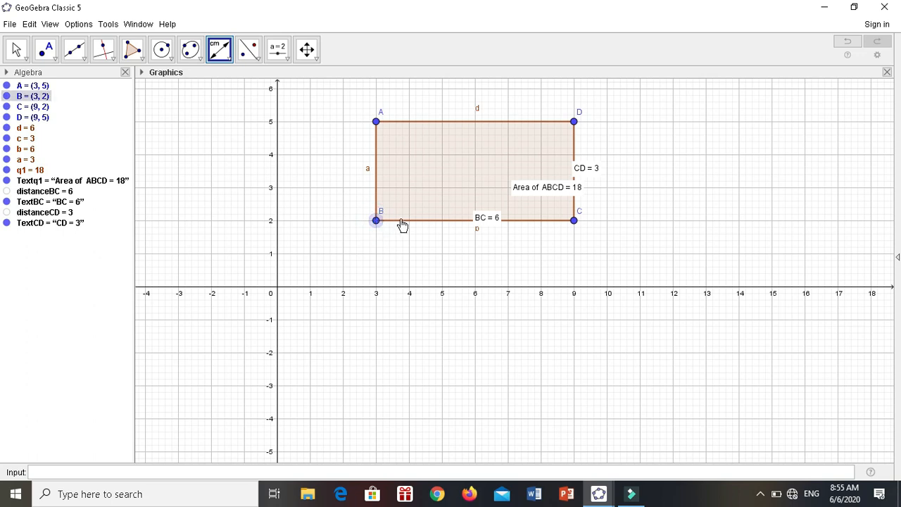
pyautogui.click(574, 221)
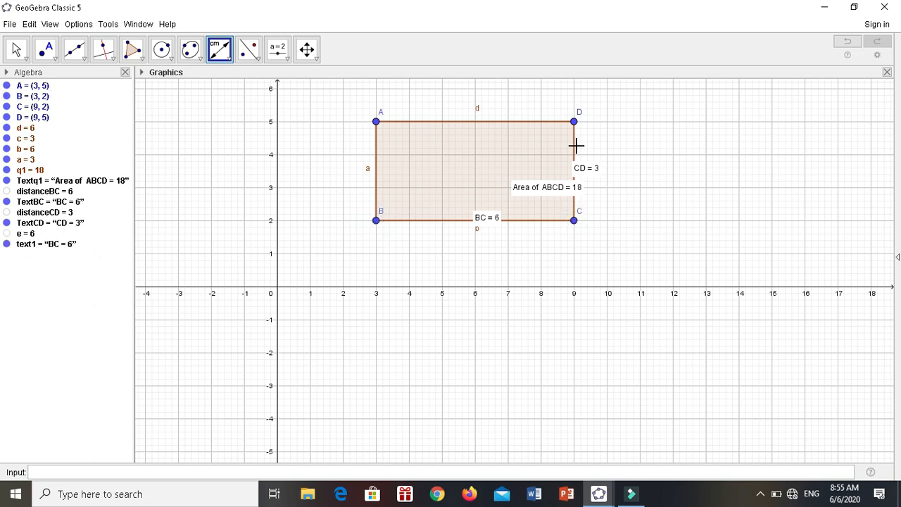
pyautogui.click(575, 122)
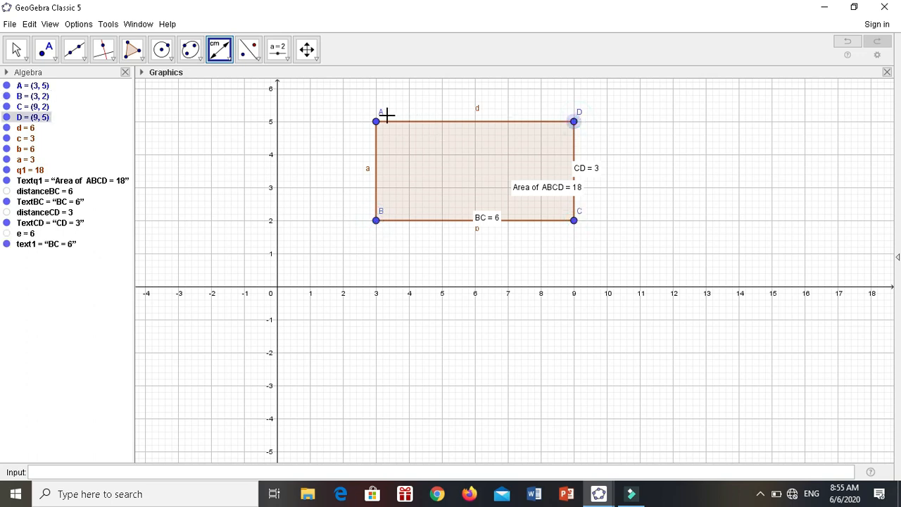
pyautogui.click(375, 123)
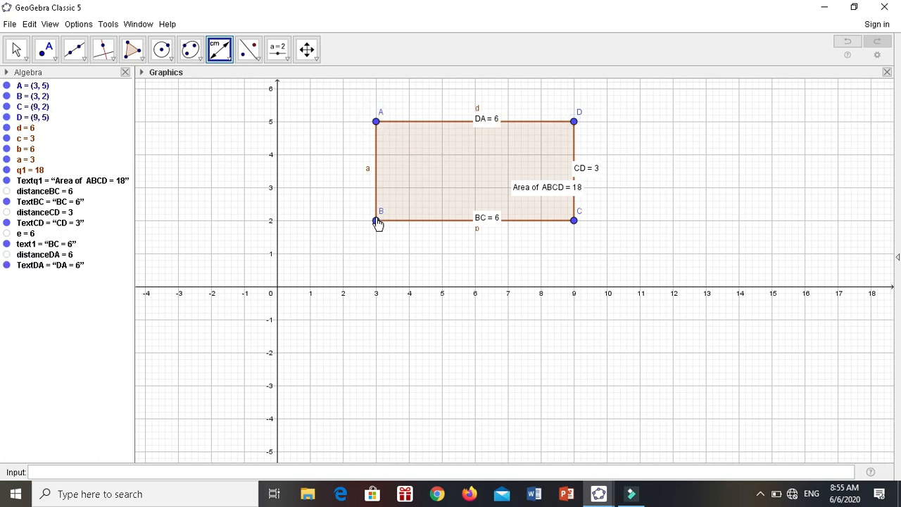
# Step: Measure rectangle ABCD with the Distance or Length tool, picking vertex B and the rectangle's interior
pyautogui.click(376, 220)
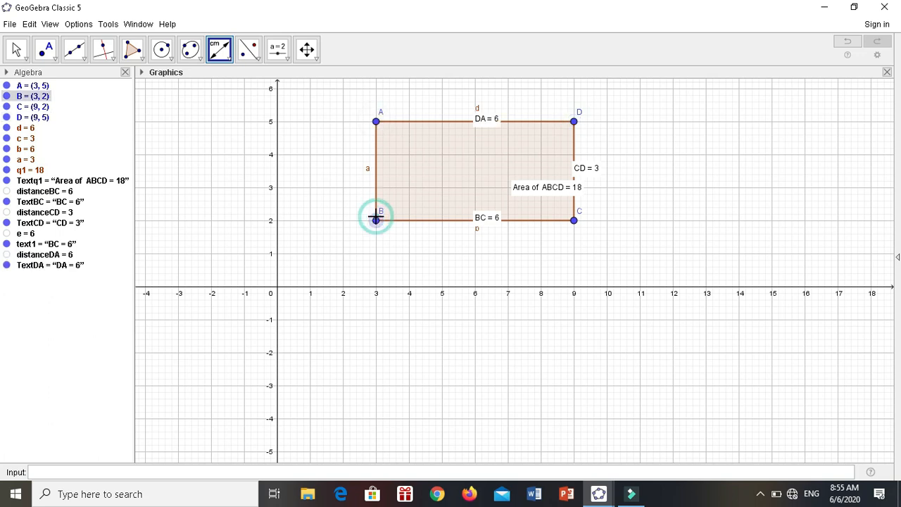
pyautogui.click(420, 164)
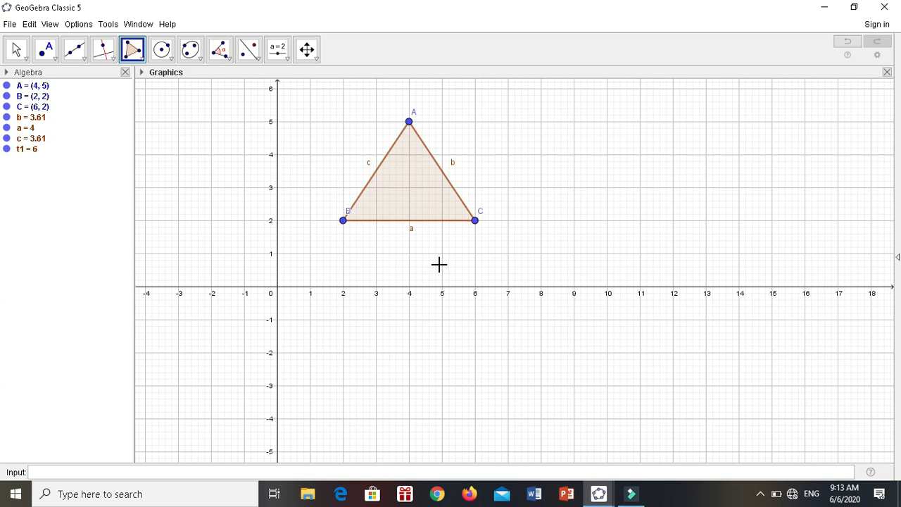
# Step: Add an area label to triangle ABC with the Area tool and move the text toward vertex C
pyautogui.click(223, 58)
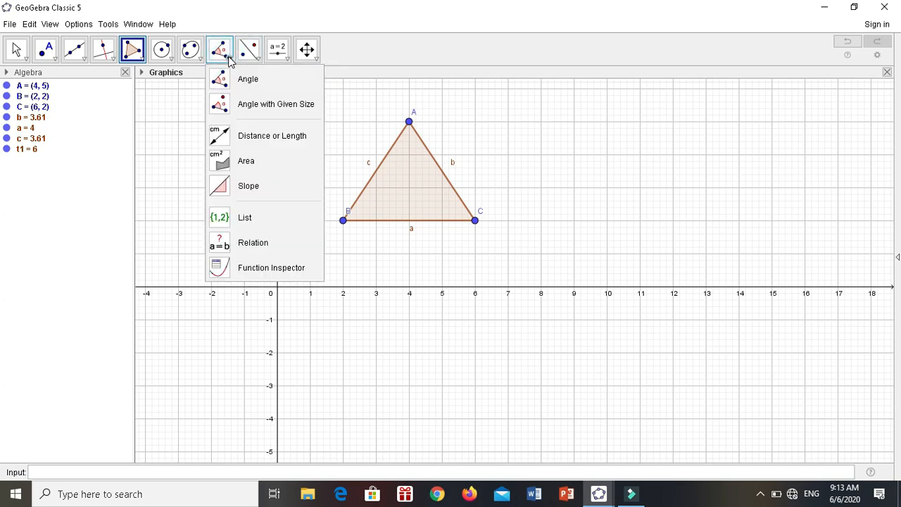
pyautogui.click(220, 161)
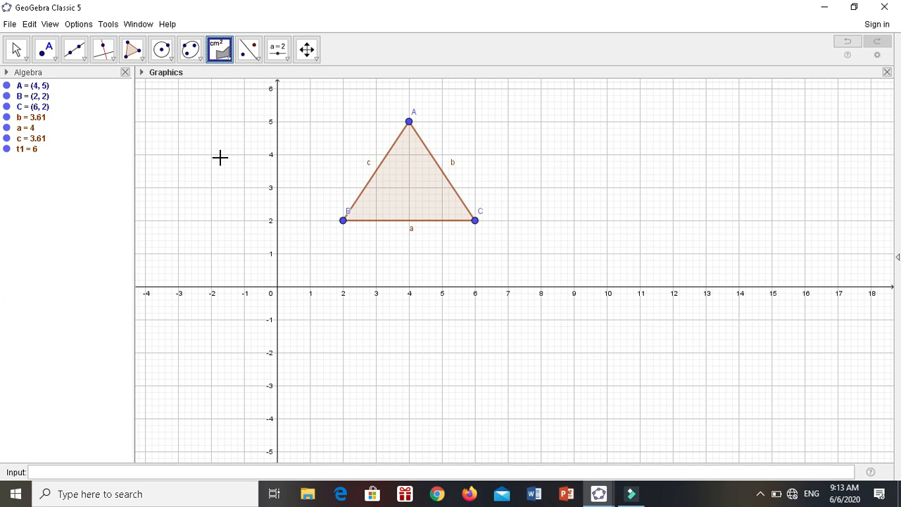
pyautogui.click(406, 199)
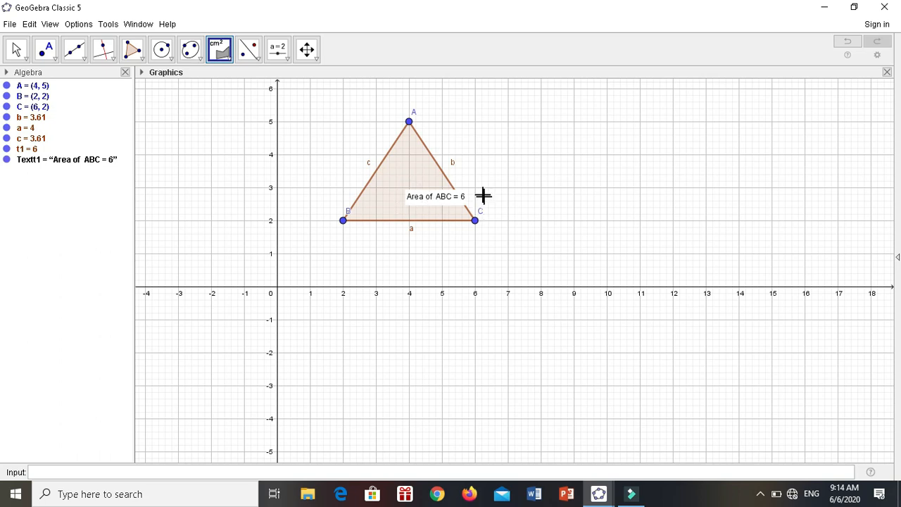
pyautogui.click(23, 57)
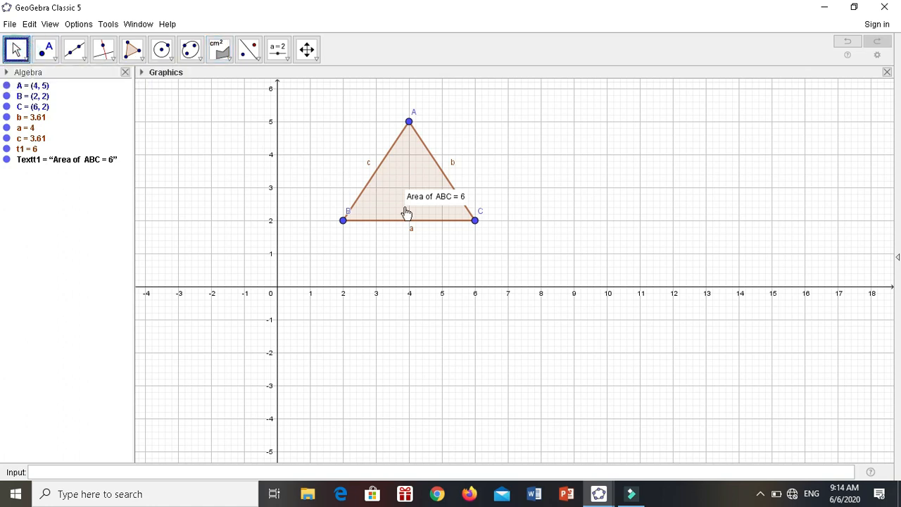
pyautogui.moveTo(418, 207); pyautogui.dragTo(456, 188)
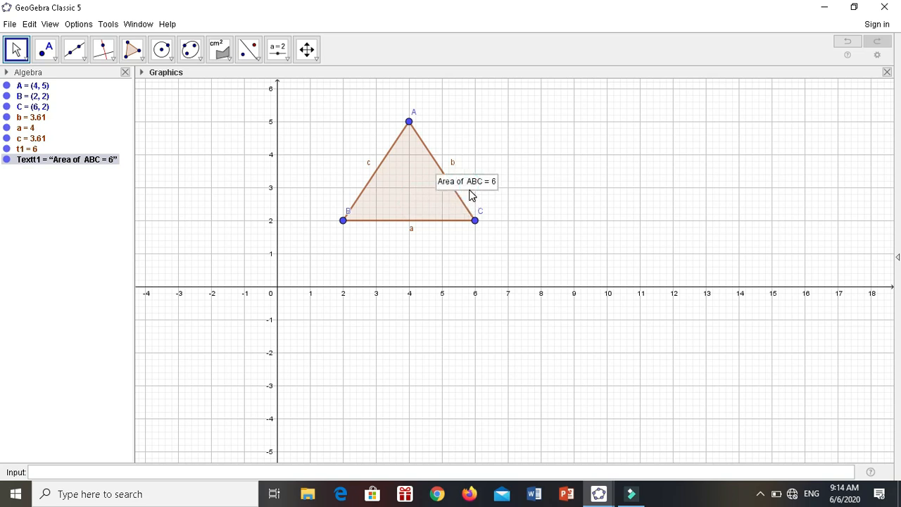
pyautogui.moveTo(449, 185); pyautogui.dragTo(470, 195)
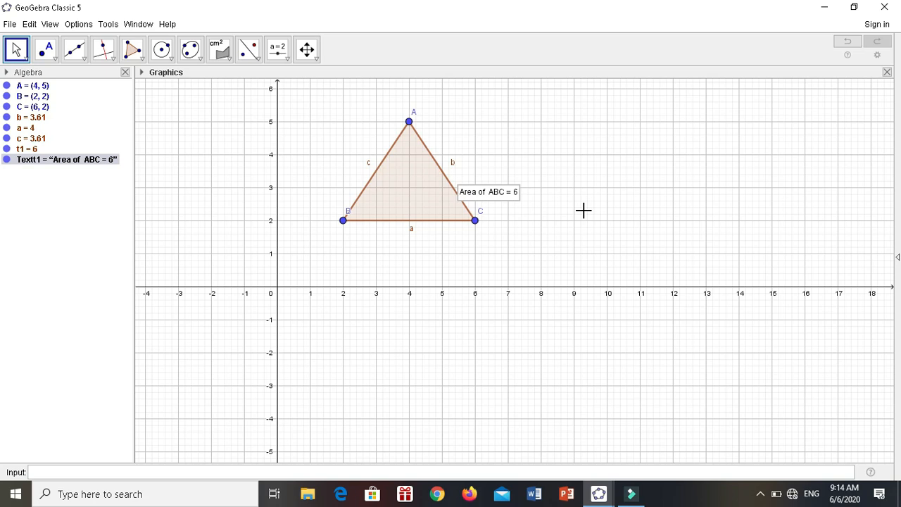
# Step: Label the lengths of triangle sides BC and CA with the Distance or Length tool
pyautogui.click(229, 63)
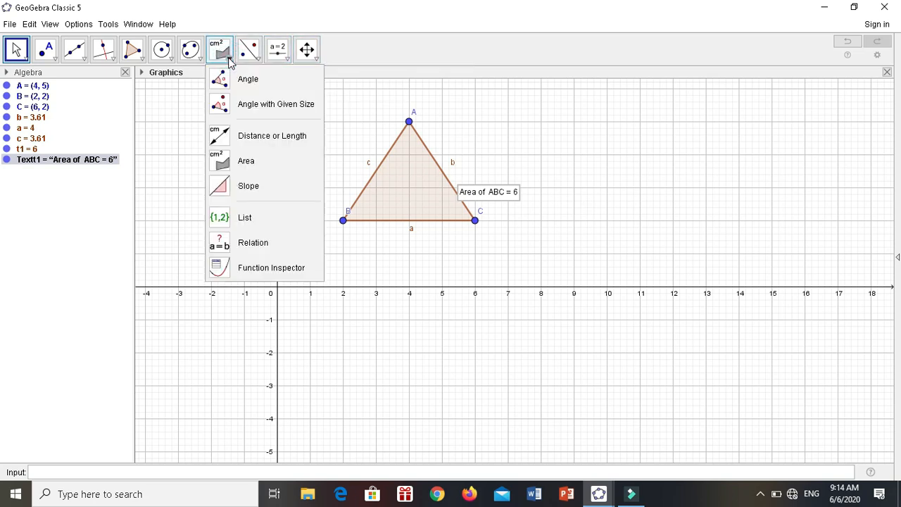
pyautogui.click(225, 139)
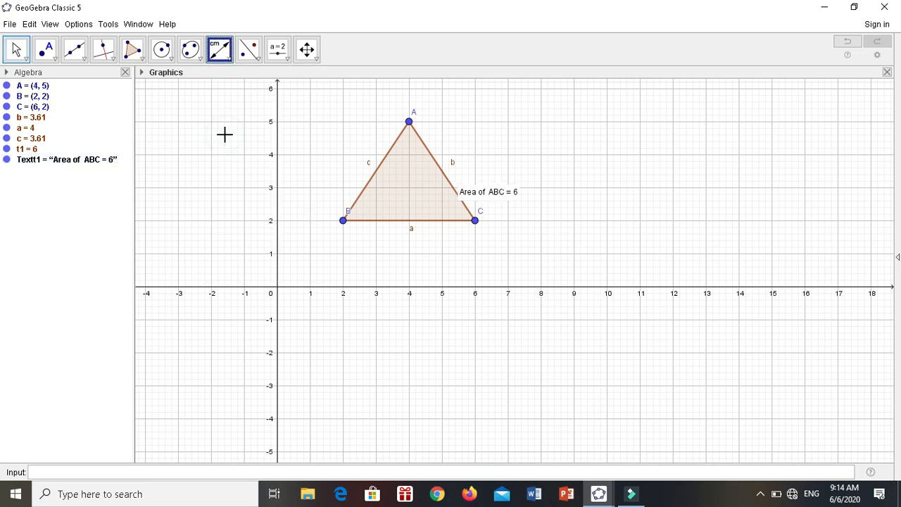
pyautogui.click(344, 221)
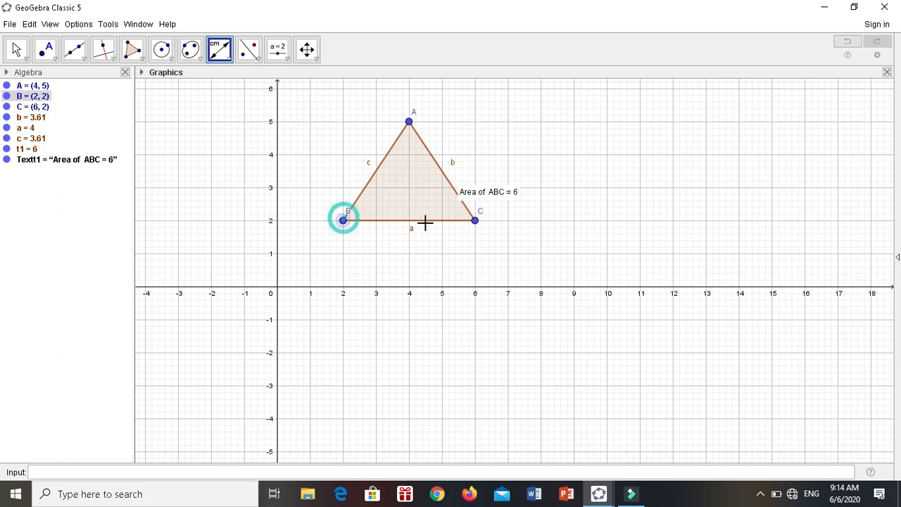
pyautogui.click(474, 220)
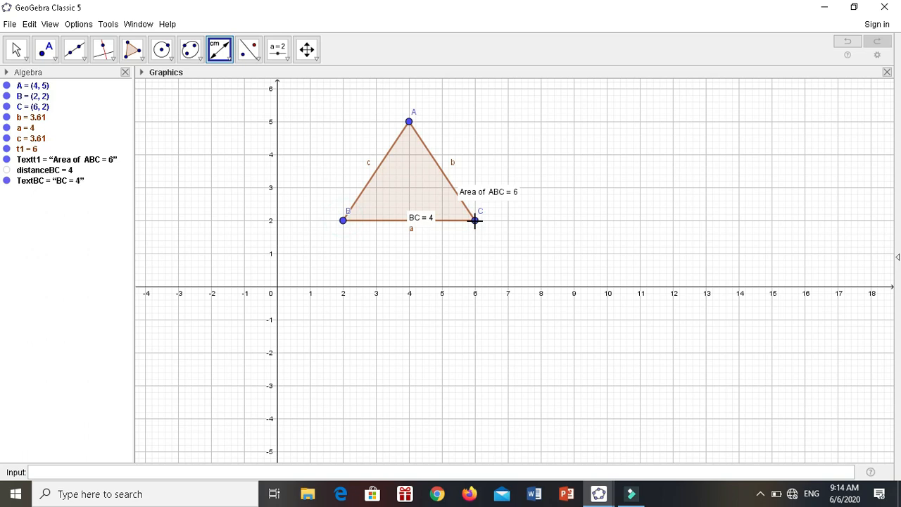
pyautogui.click(475, 220)
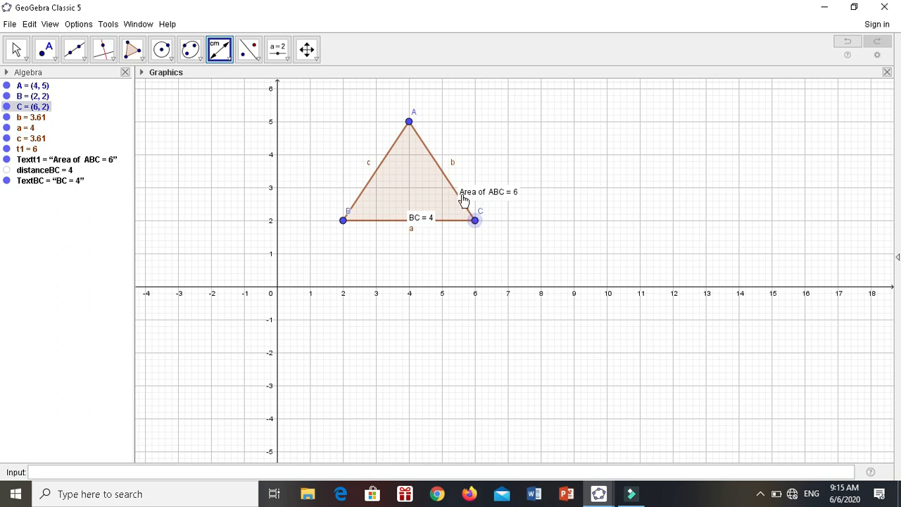
pyautogui.click(408, 121)
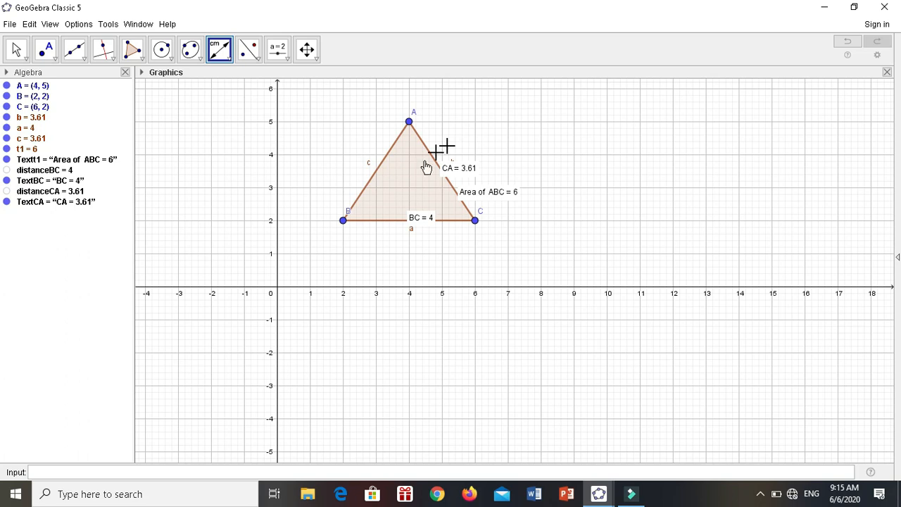
# Step: Measure side BC of the triangle again and add a length label to side AB
pyautogui.click(343, 221)
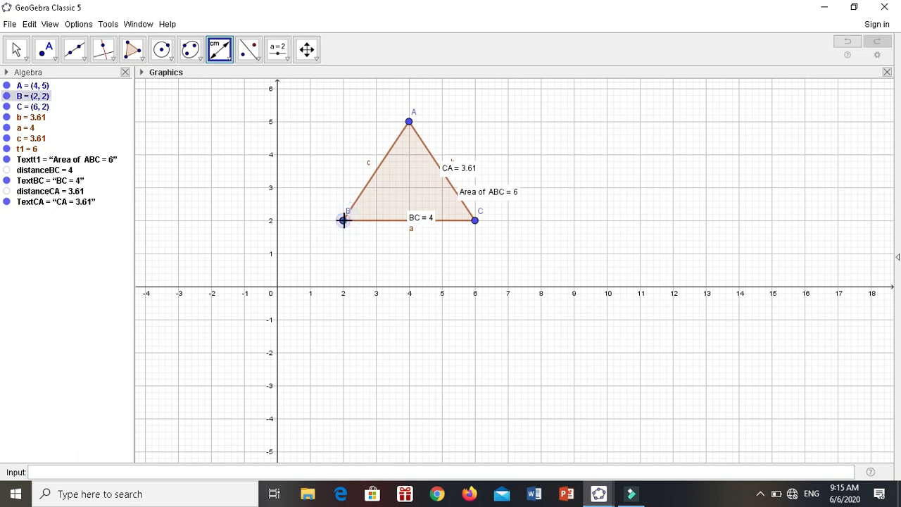
pyautogui.click(475, 221)
pyautogui.click(409, 122)
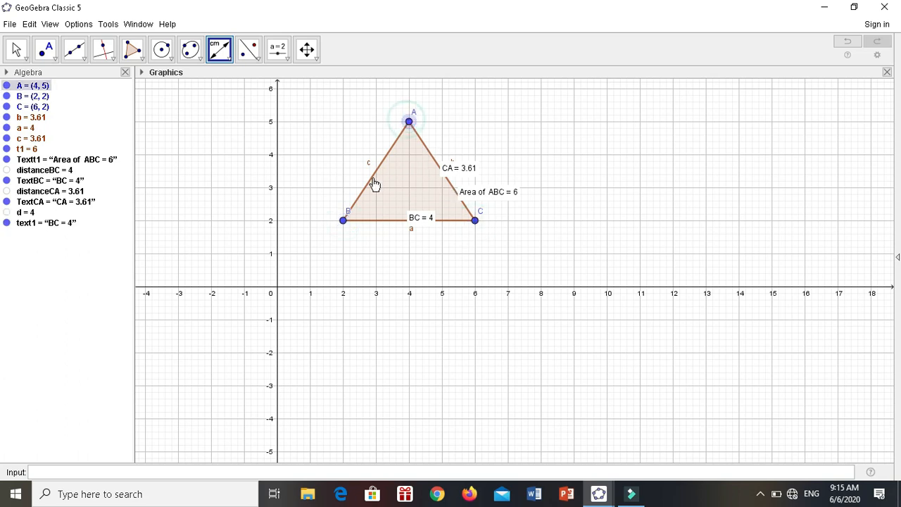
pyautogui.click(342, 220)
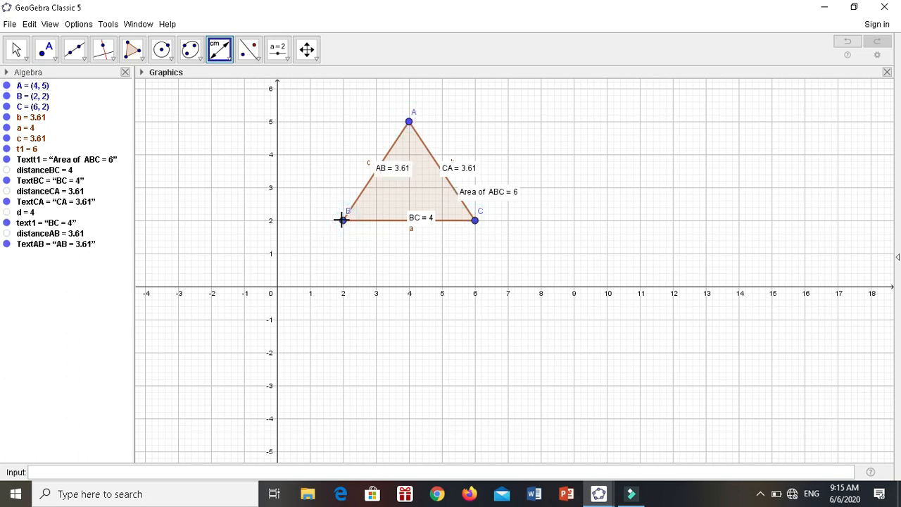
# Step: Add a perimeter label to triangle ABC and move the text toward vertex B, clear of the area label
pyautogui.click(396, 193)
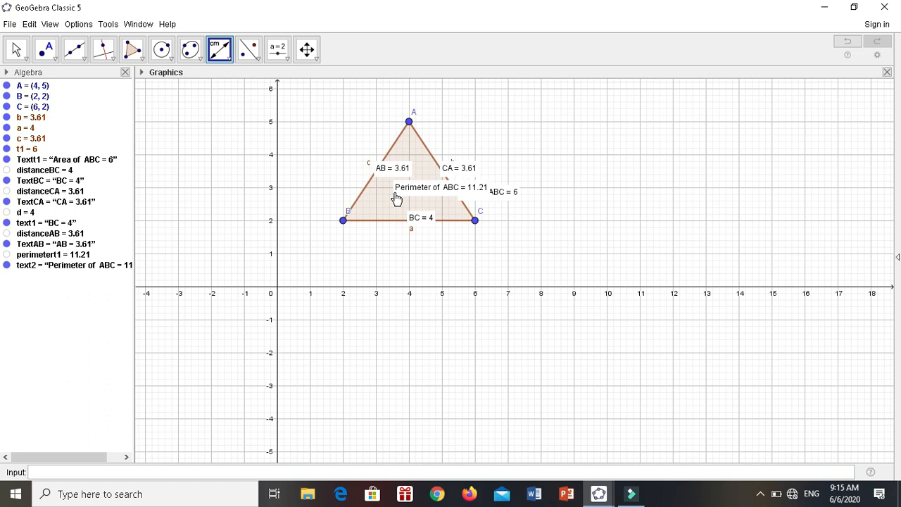
pyautogui.click(26, 59)
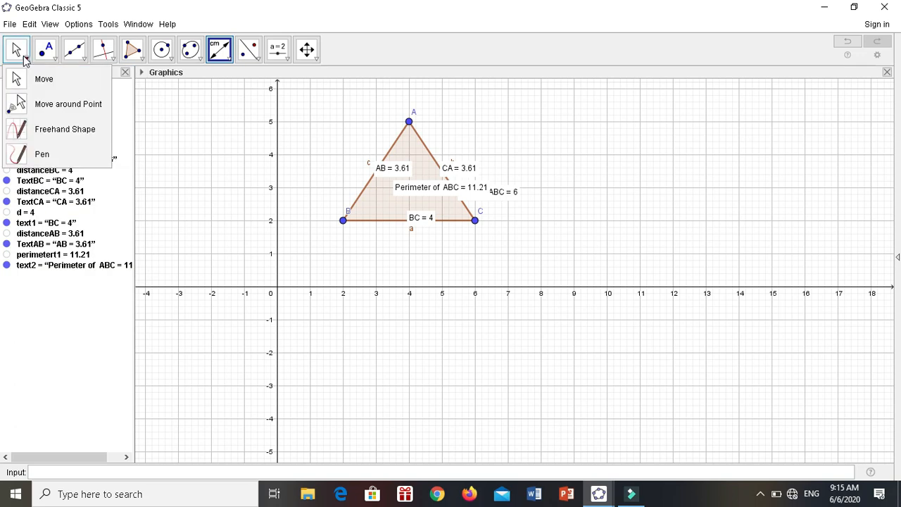
pyautogui.click(20, 78)
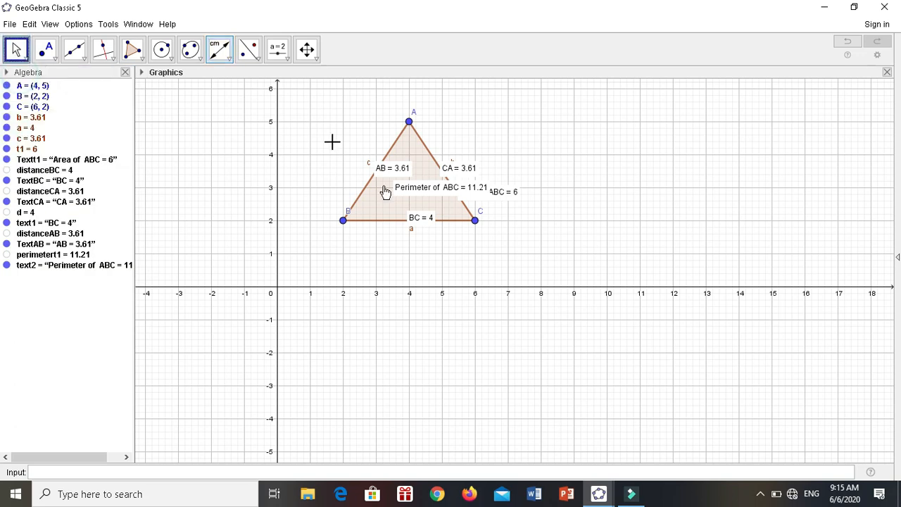
pyautogui.moveTo(400, 199); pyautogui.dragTo(302, 206)
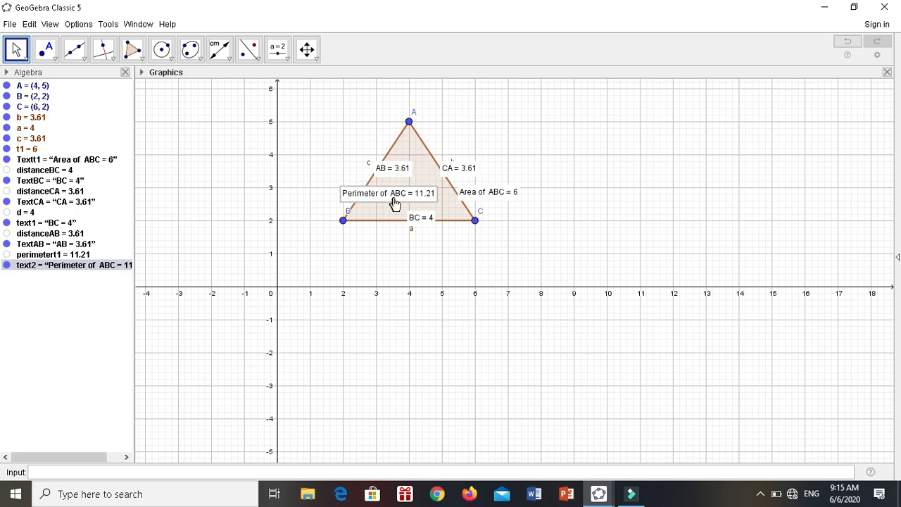